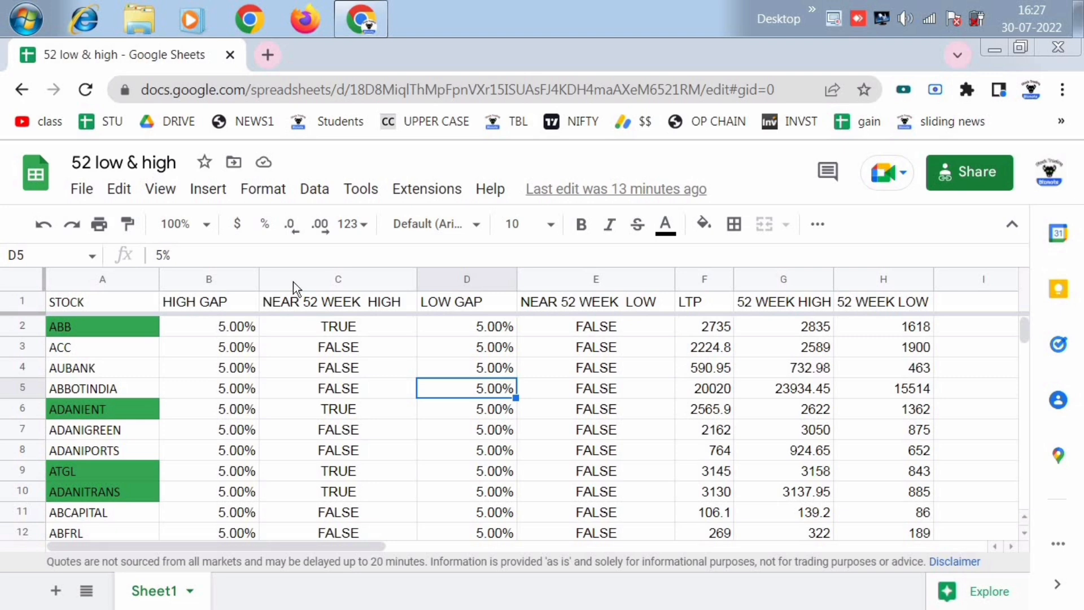
- Examine the 52-week high and low formulas and colour highlights for the ABB, ADANITRANS and APLLTD rows
left_click(87, 326)
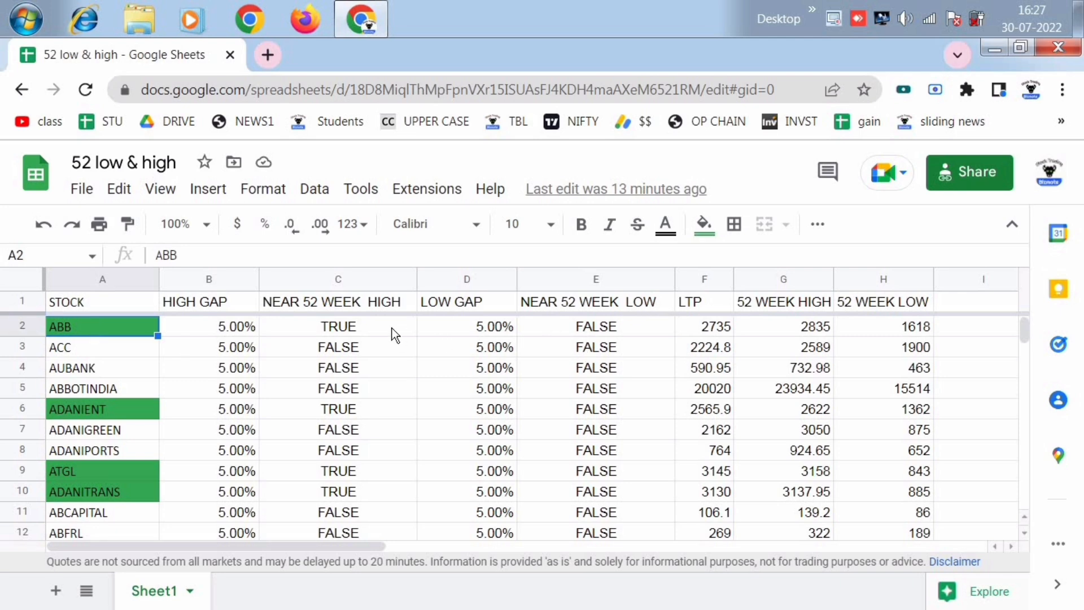
left_click(811, 332)
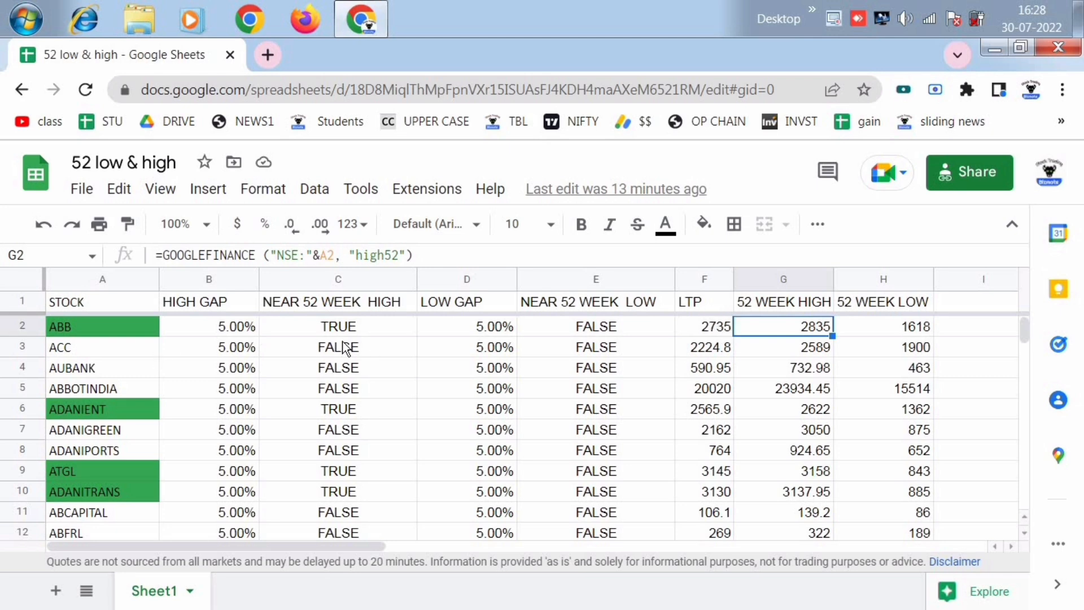
left_click(355, 331)
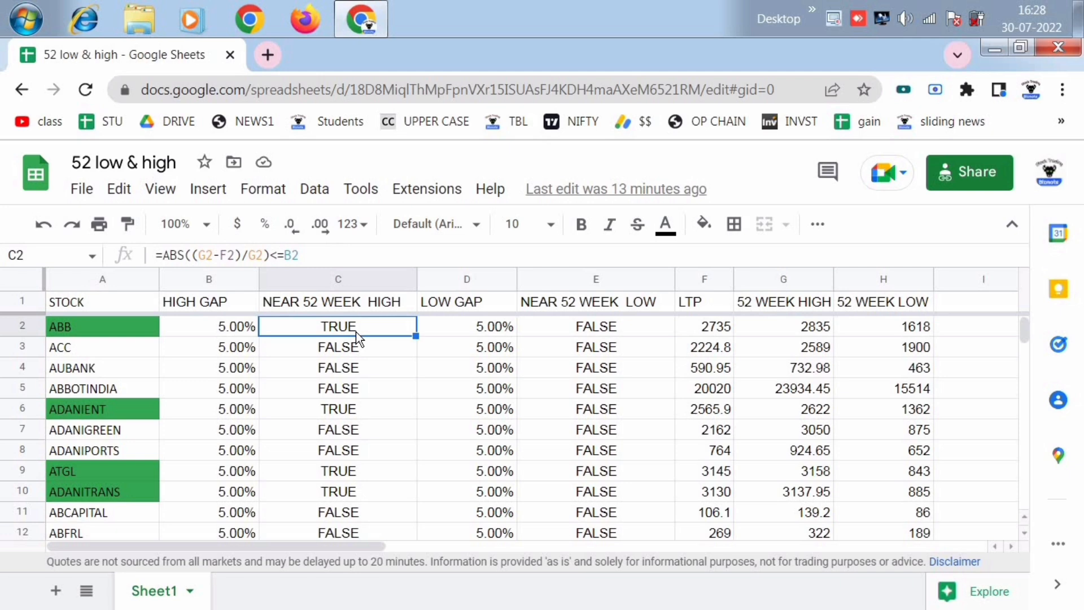
left_click(117, 326)
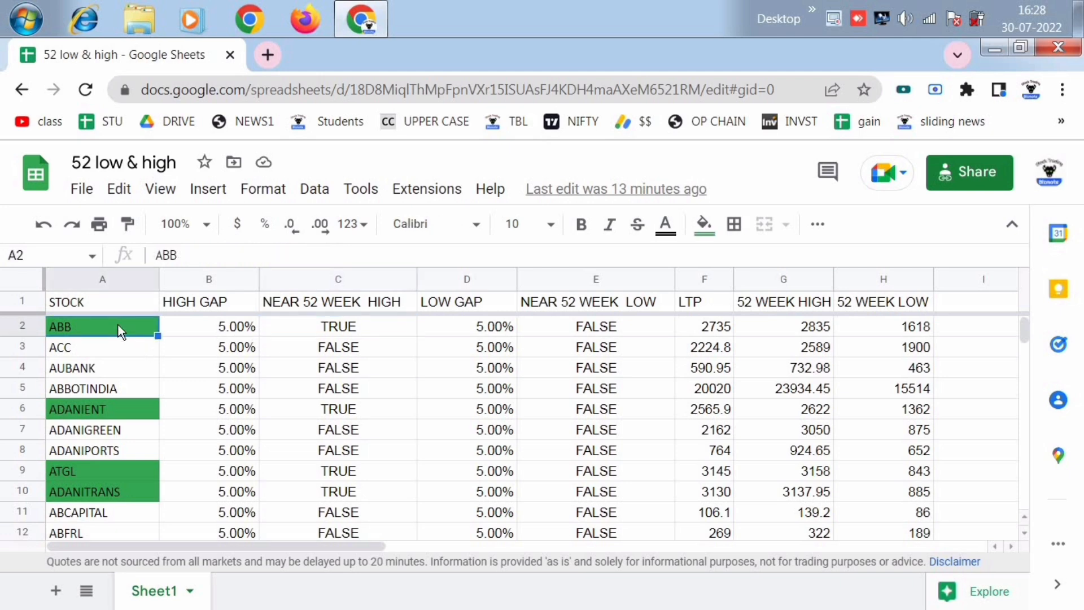
scroll(102, 379, "down", 2)
left_click(95, 409)
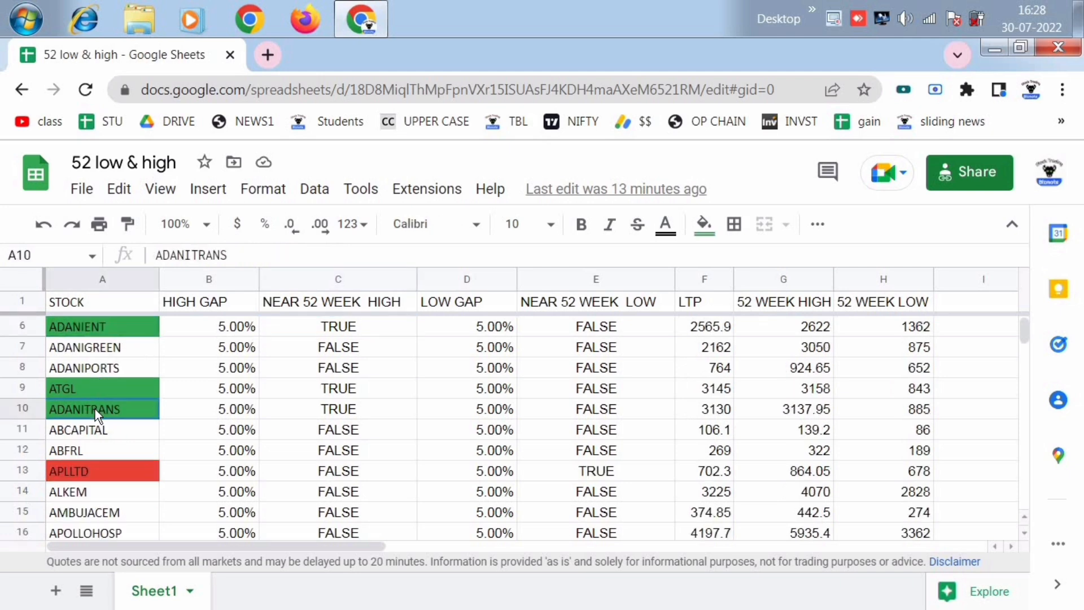
left_click(106, 474)
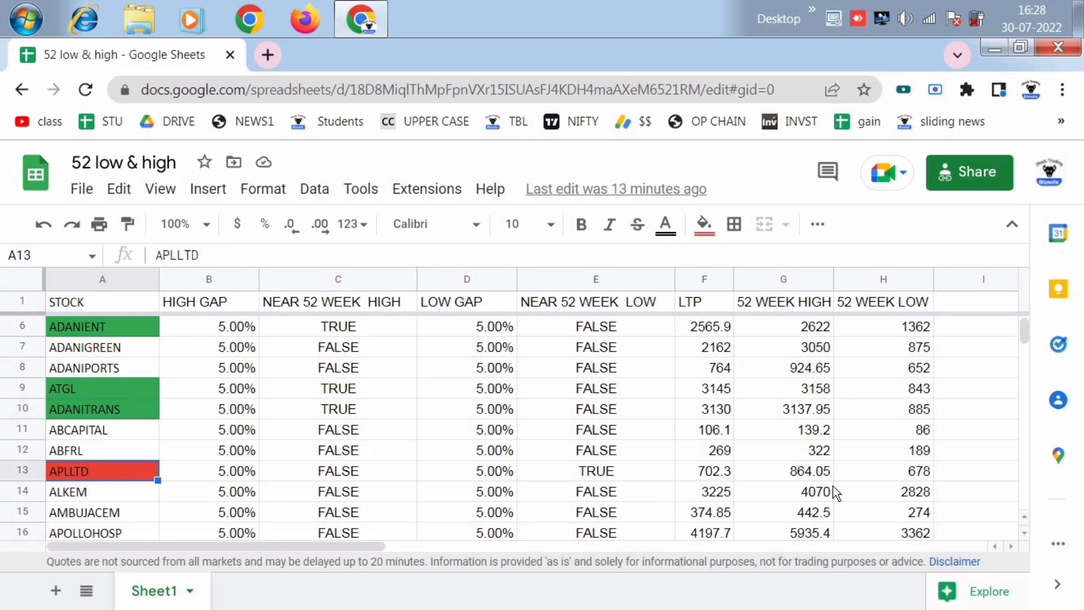
left_click(918, 474)
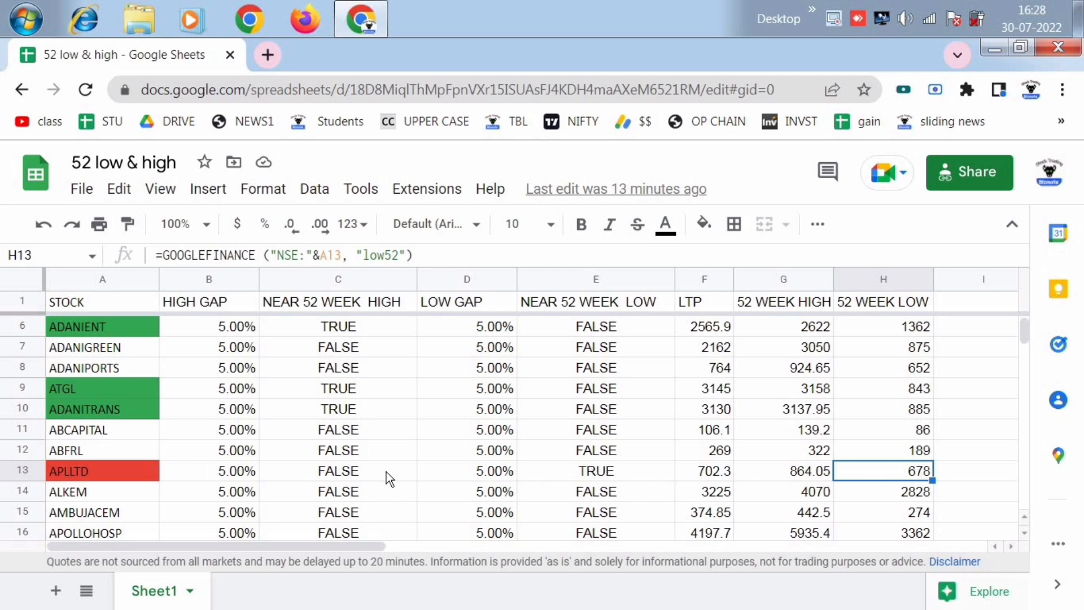
left_click(606, 473)
left_click(126, 473)
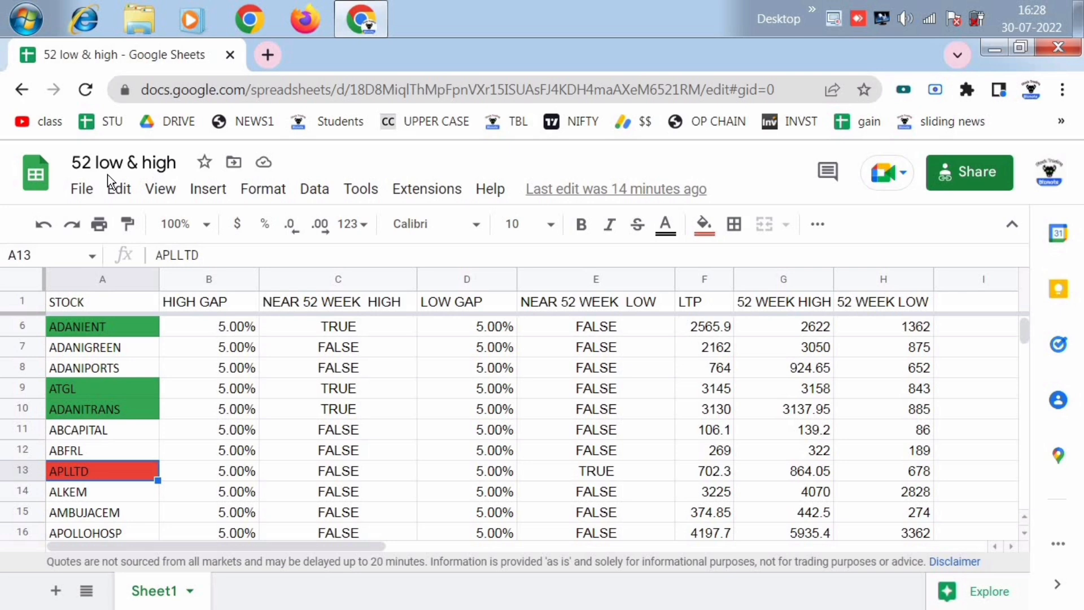
scroll(302, 384, "up", 2)
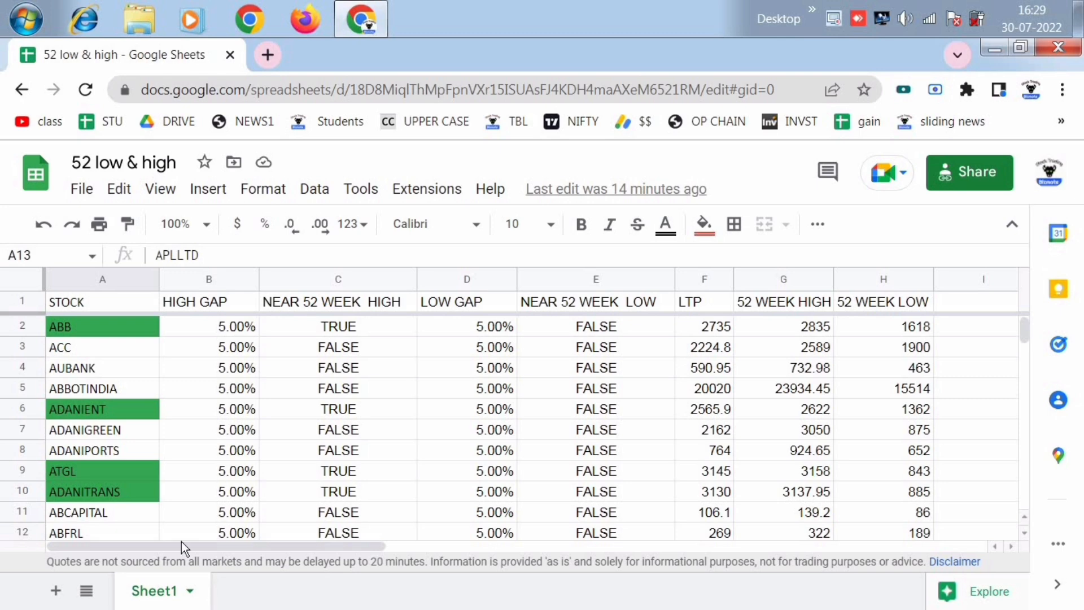
- Duplicate Sheet1 within the spreadsheet
left_click(190, 591)
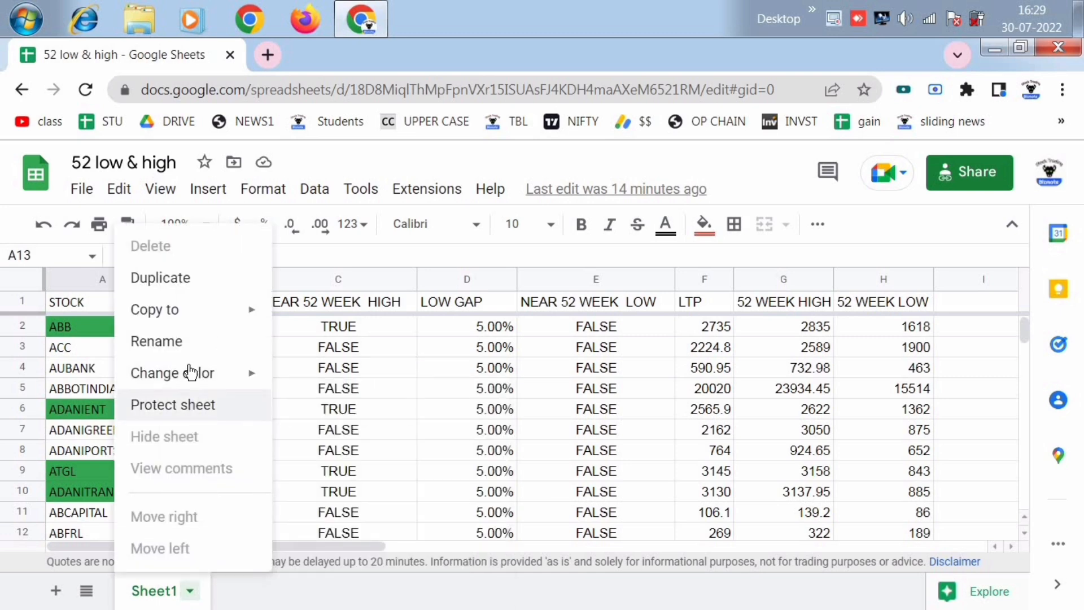
left_click(205, 282)
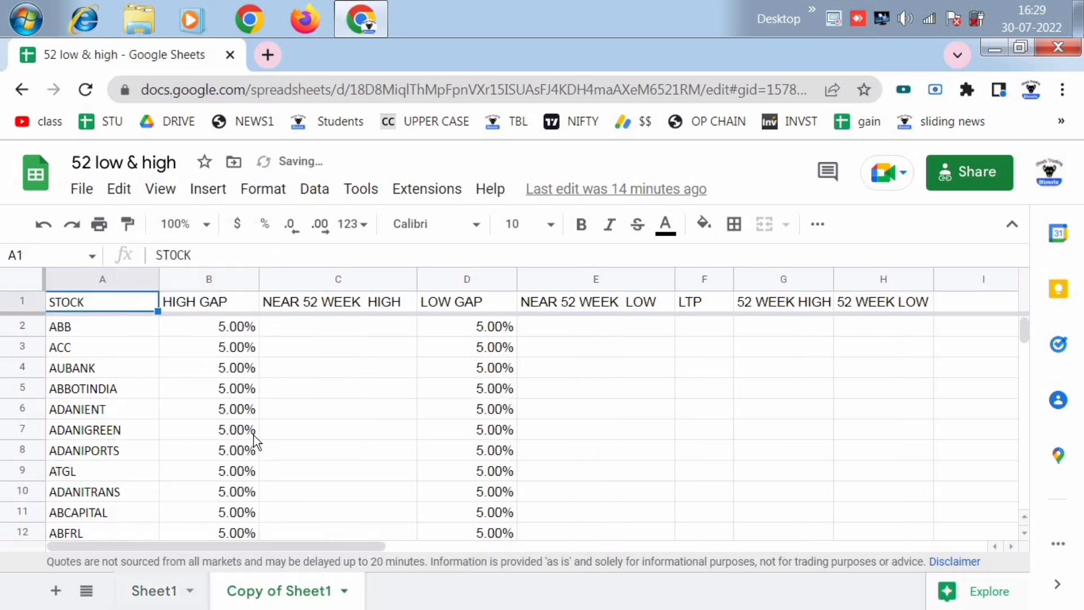
left_click(379, 449)
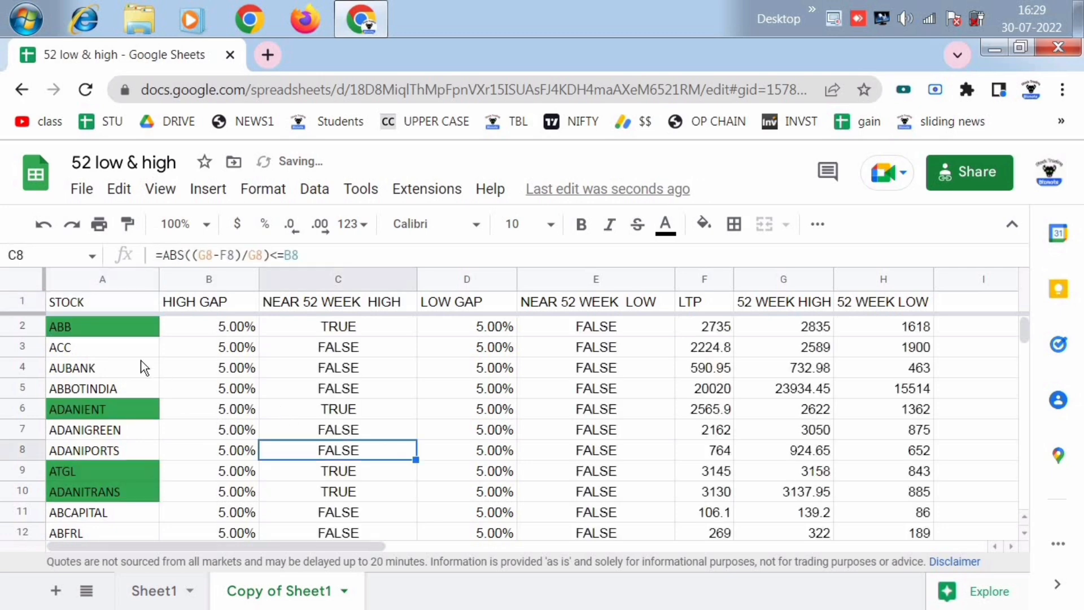
- Clear the contents of rows 2 to 201 in the duplicated sheet, keeping the header row
left_click(26, 326)
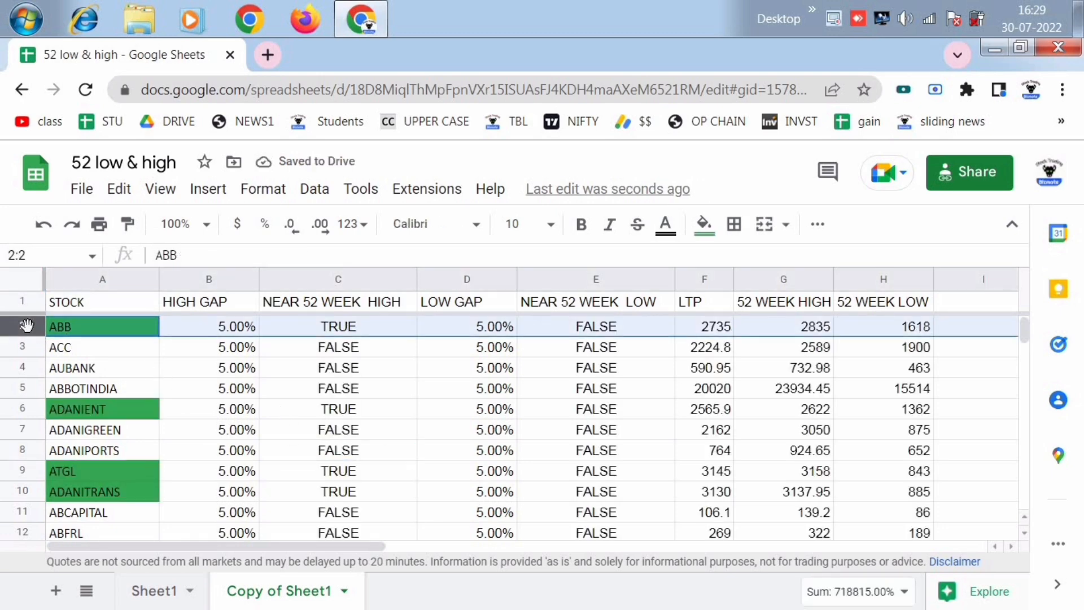
key("ctrl+shift+Down")
key("Delete")
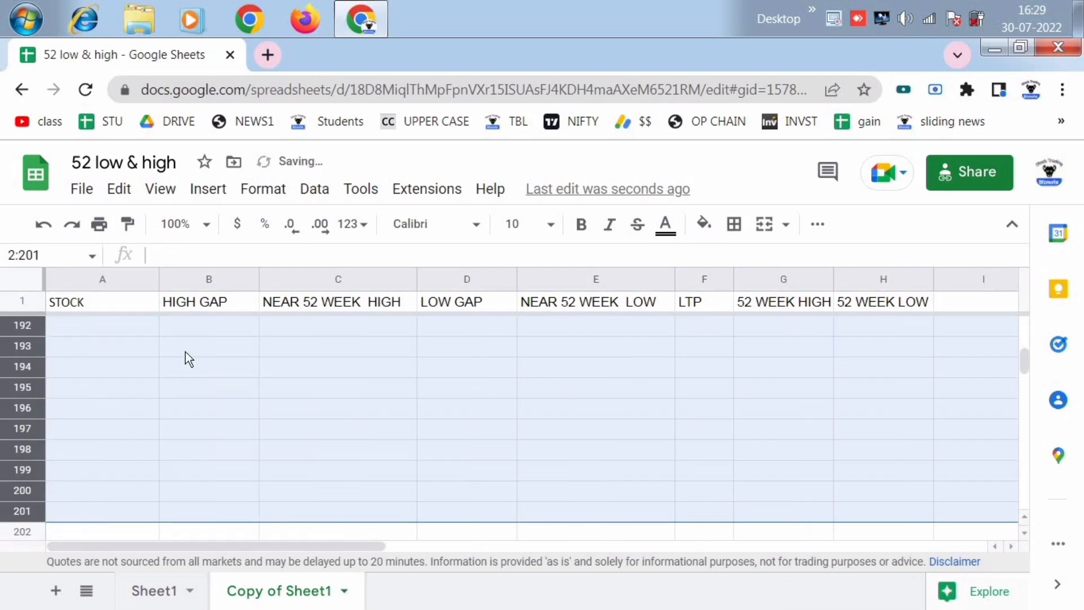
left_click(420, 367)
scroll(409, 369, "up", 20)
scroll(389, 368, "up", 20)
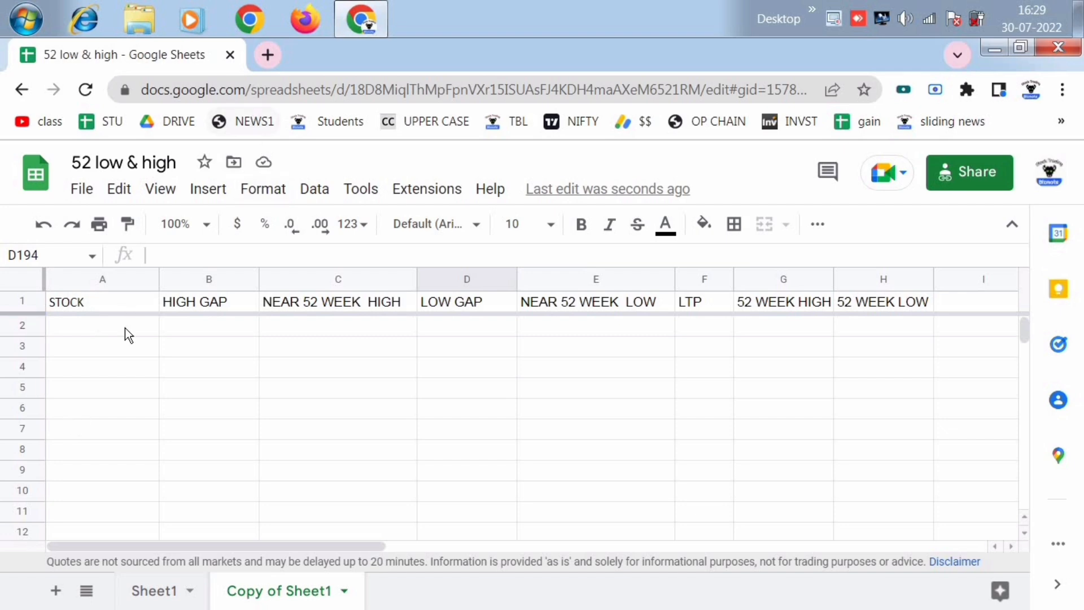
- Search Google in a new browser tab for "nse nifty 200 stock list" and open NSE's Nifty 200 Index page
left_click(270, 55)
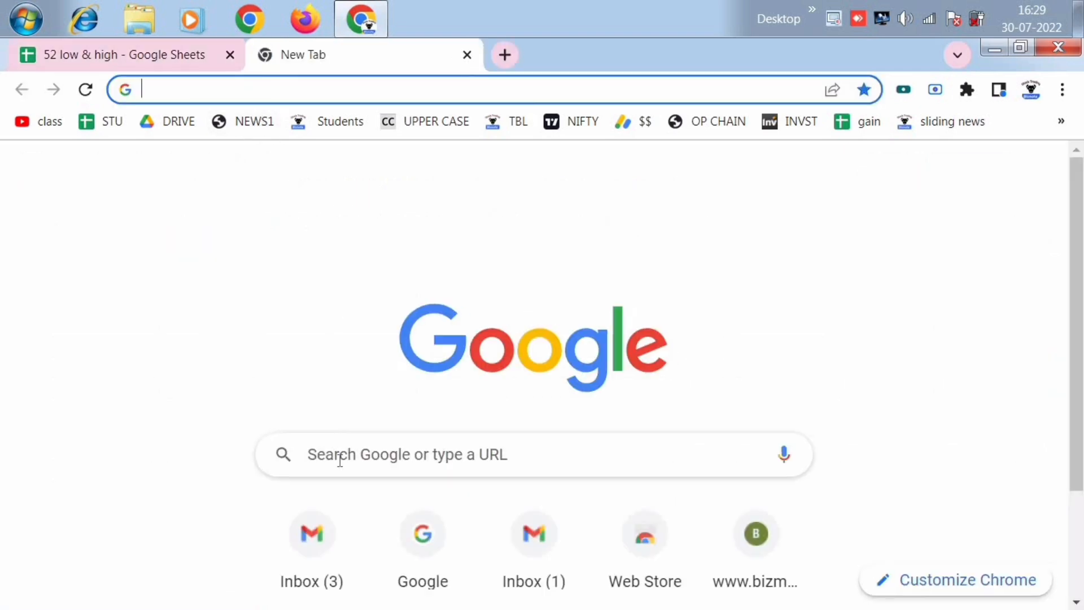
left_click(339, 460)
type("NSE")
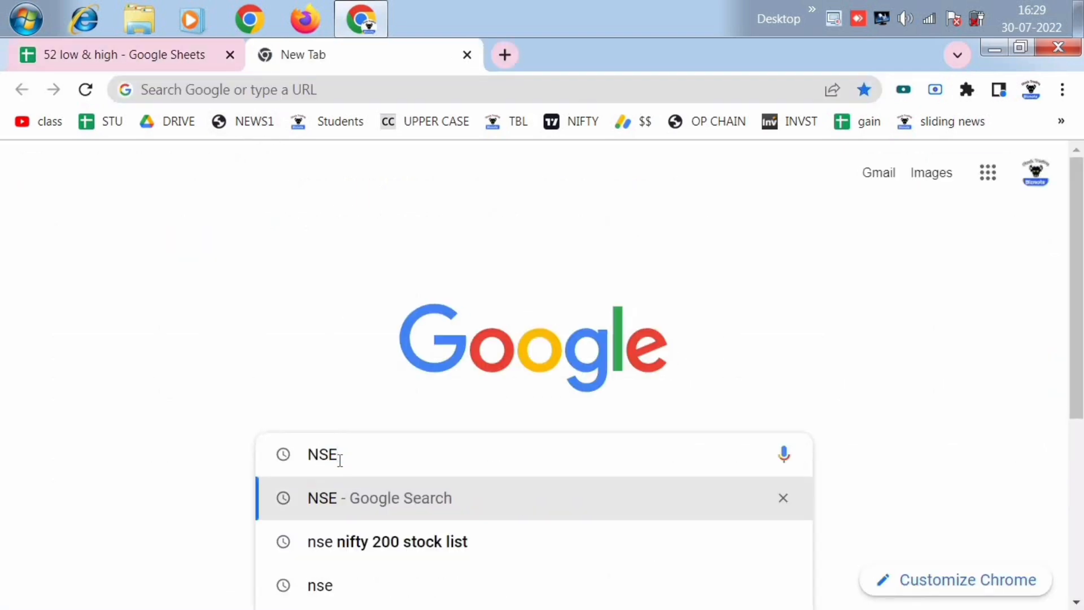
left_click(469, 543)
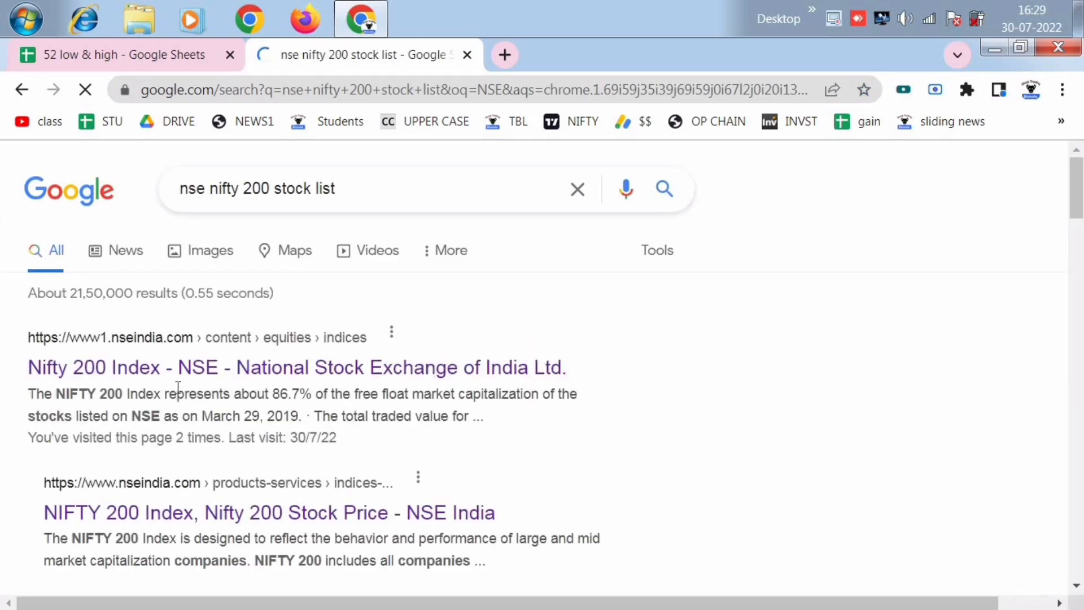
left_click(170, 367)
- Download the list of NIFTY 200 stocks as a CSV file and open it in a maximized Excel window
mouse_move(347, 353)
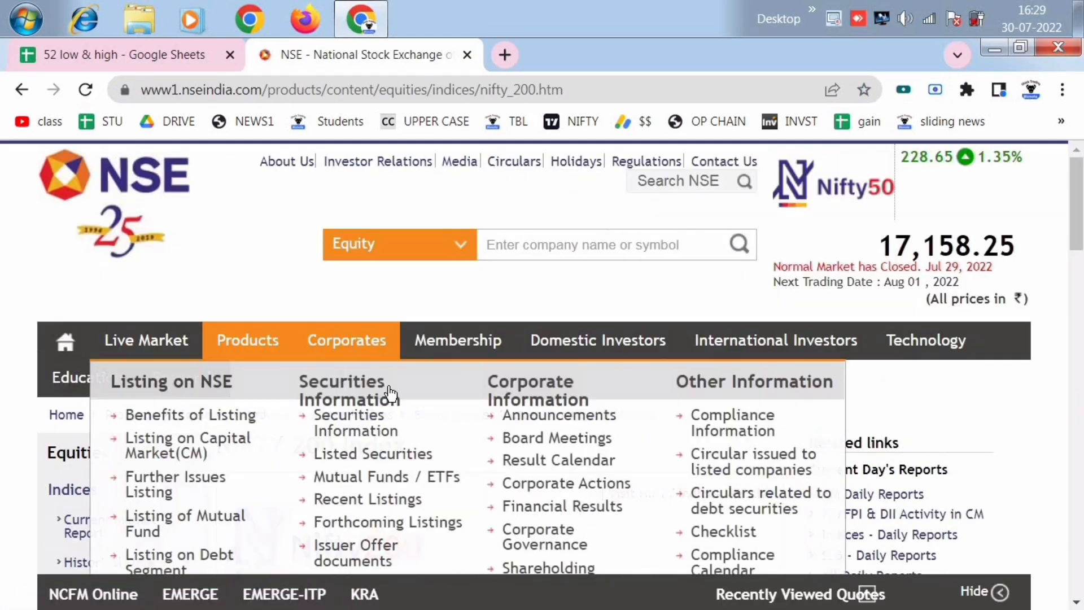
scroll(619, 203, "down", 8)
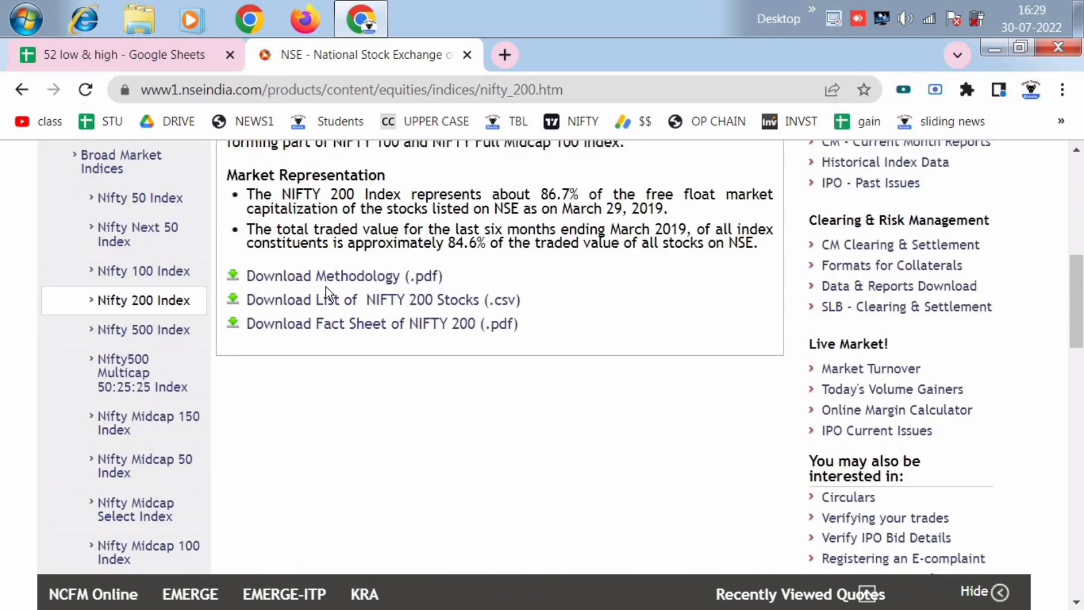
left_click(482, 308)
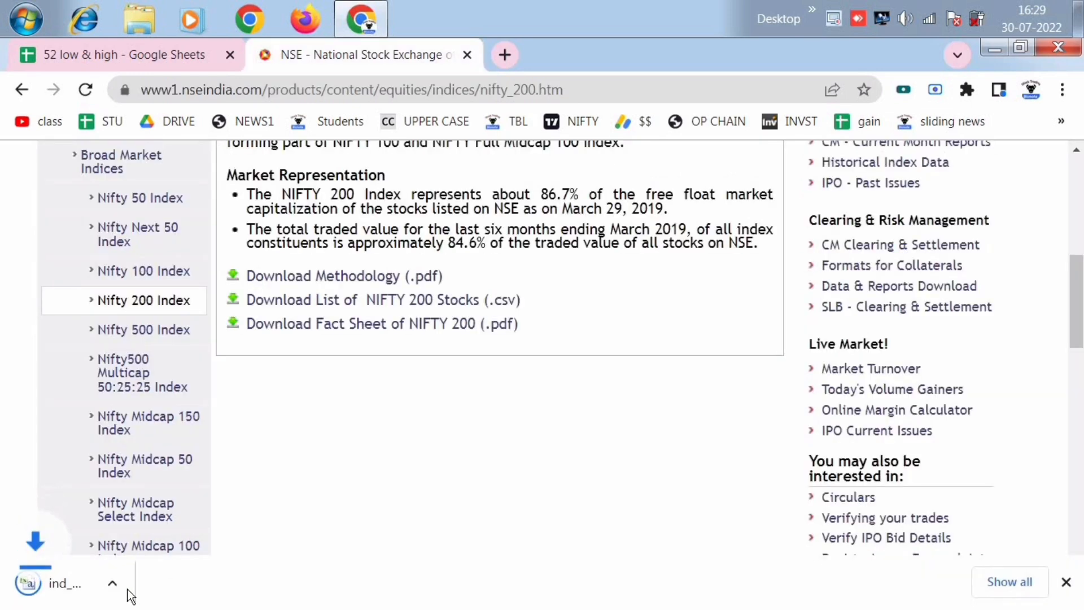
left_click(67, 583)
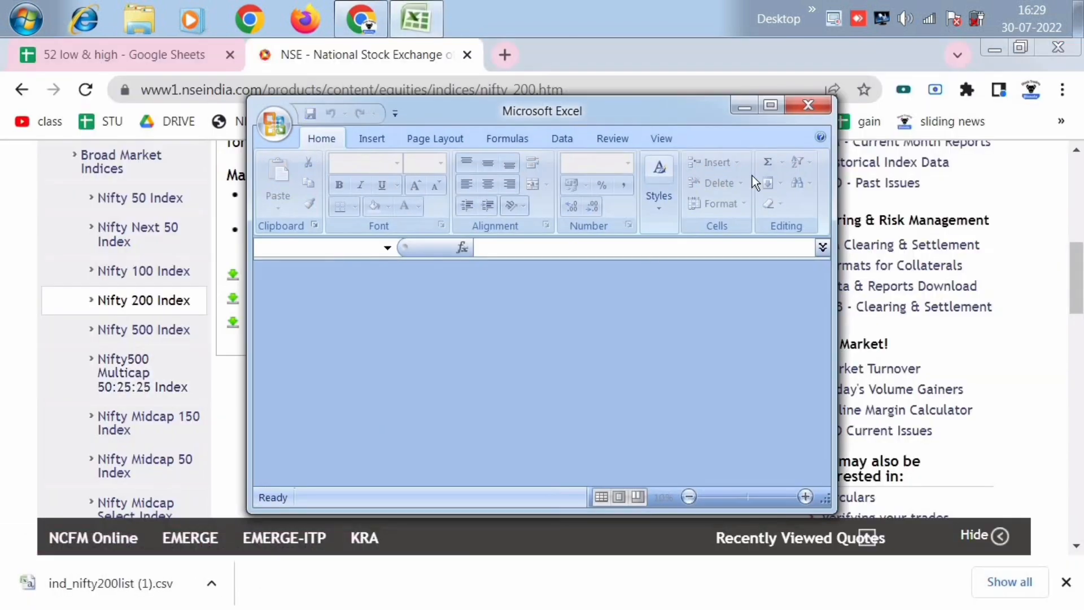
left_click(771, 106)
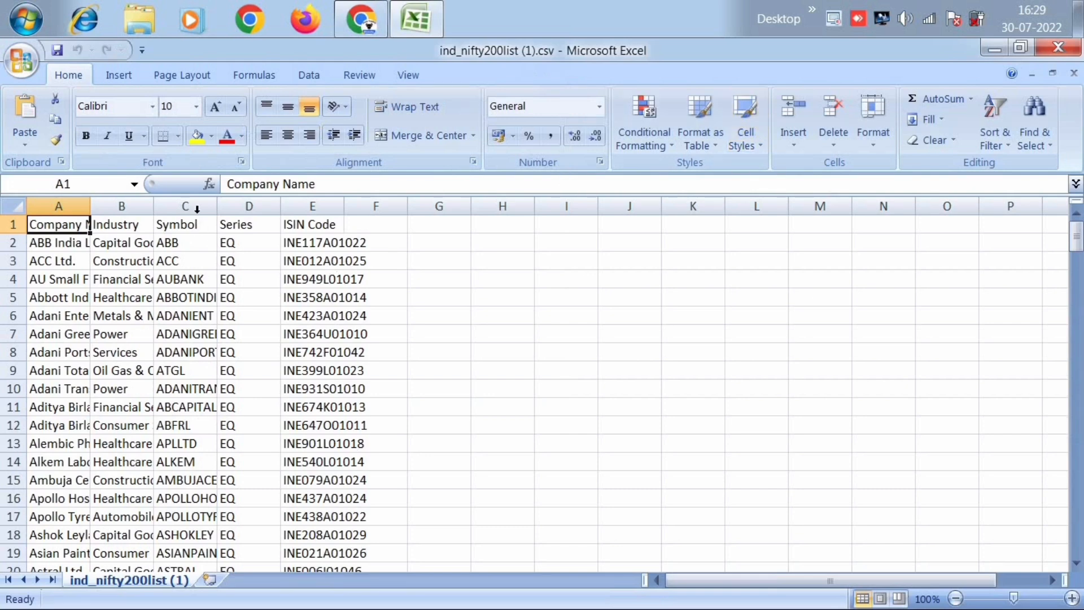
- Widen the Symbol column and copy all the stock symbols from C2 downward
left_click_drag(217, 206, 370, 209)
left_click(225, 248)
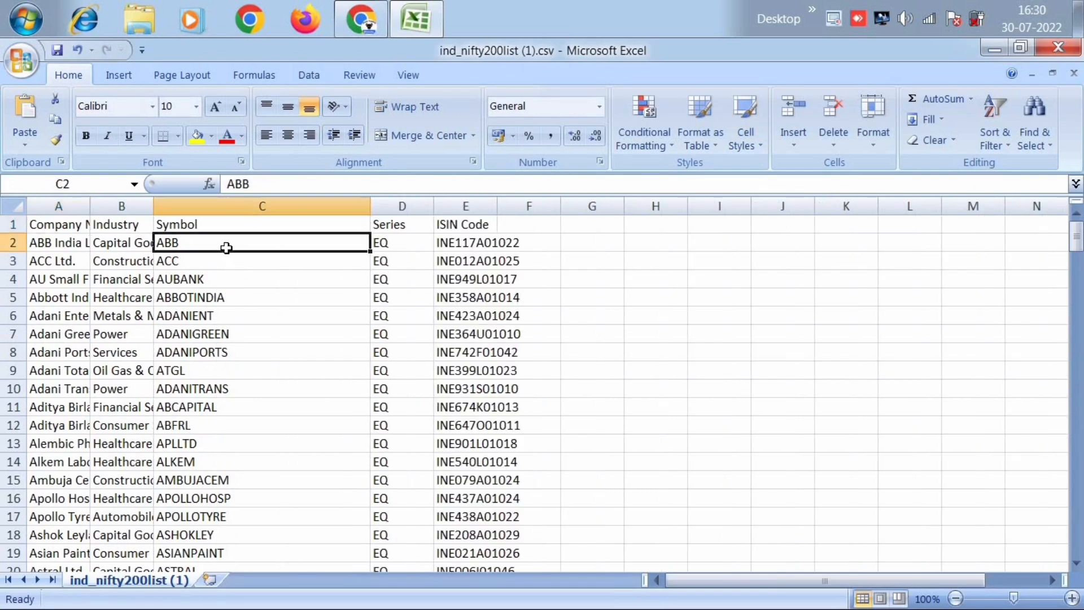
key("ctrl+shift+Down")
key("ctrl+c")
- Switch to the 52 low & high Google Sheet and paste the symbols into the STOCK column from A2
key("alt+Tab")
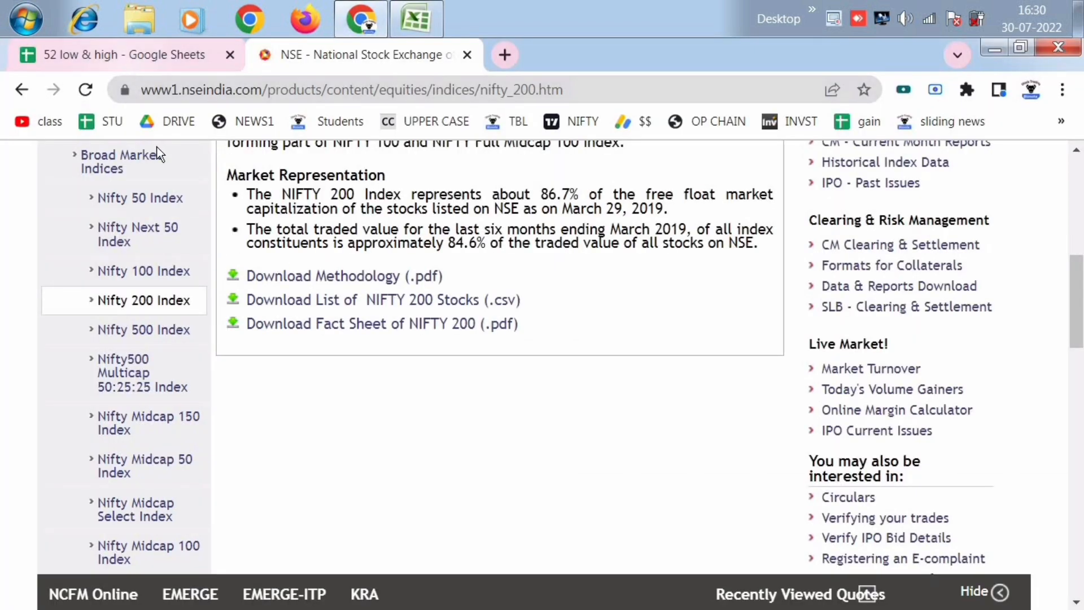
key("ctrl+Tab")
left_click(97, 324)
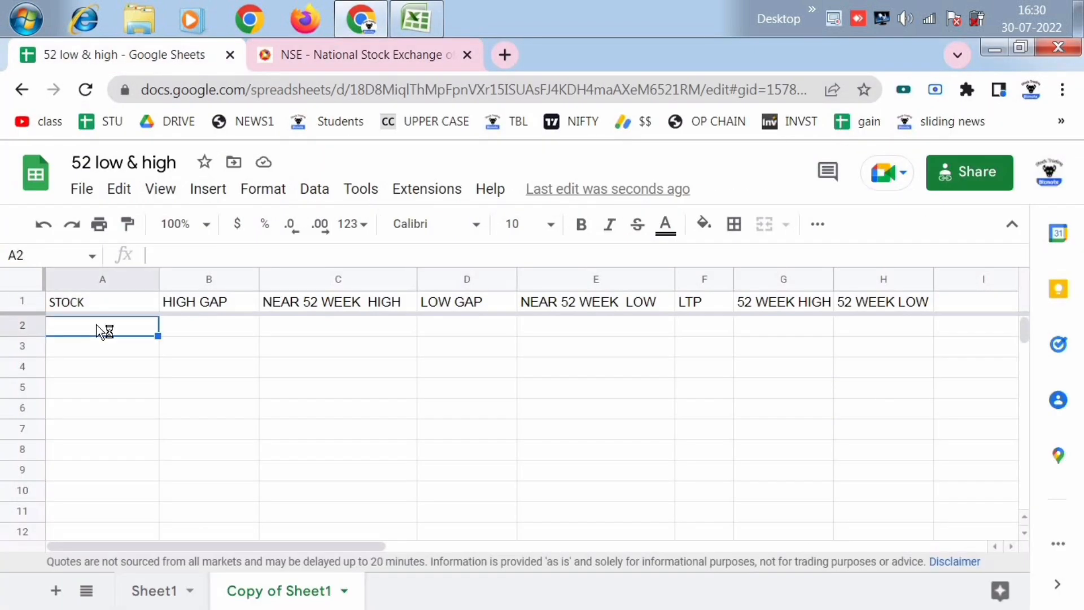
key("ctrl+v")
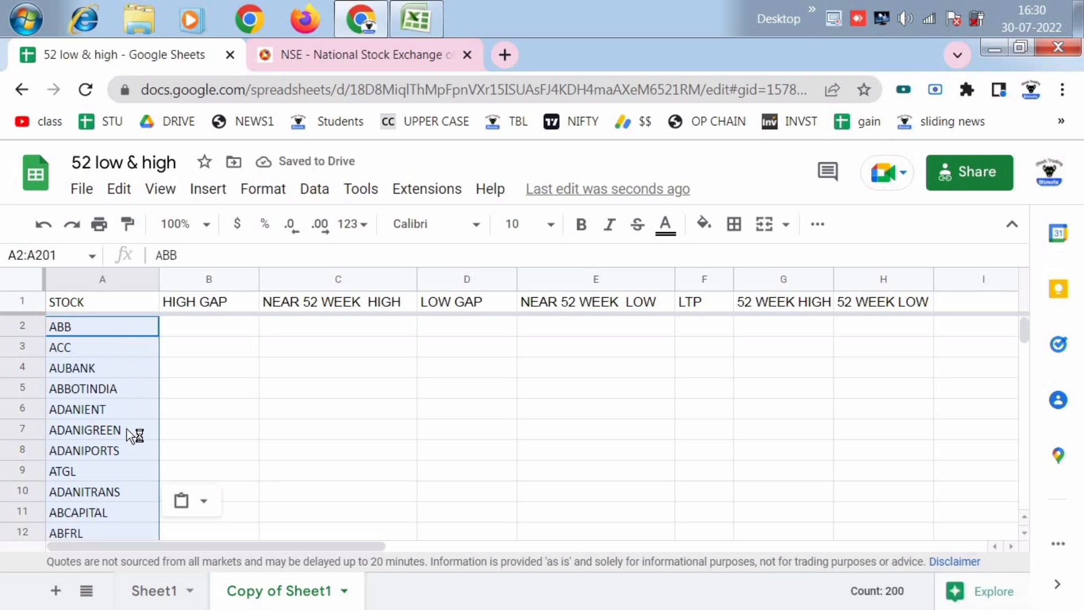
left_click(117, 497)
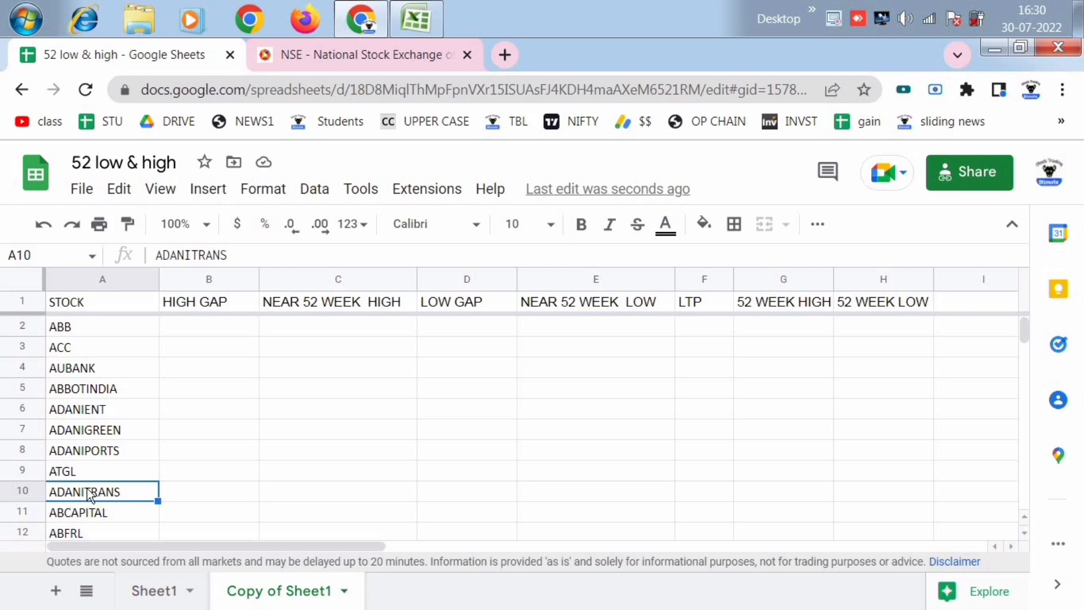
left_click(270, 410)
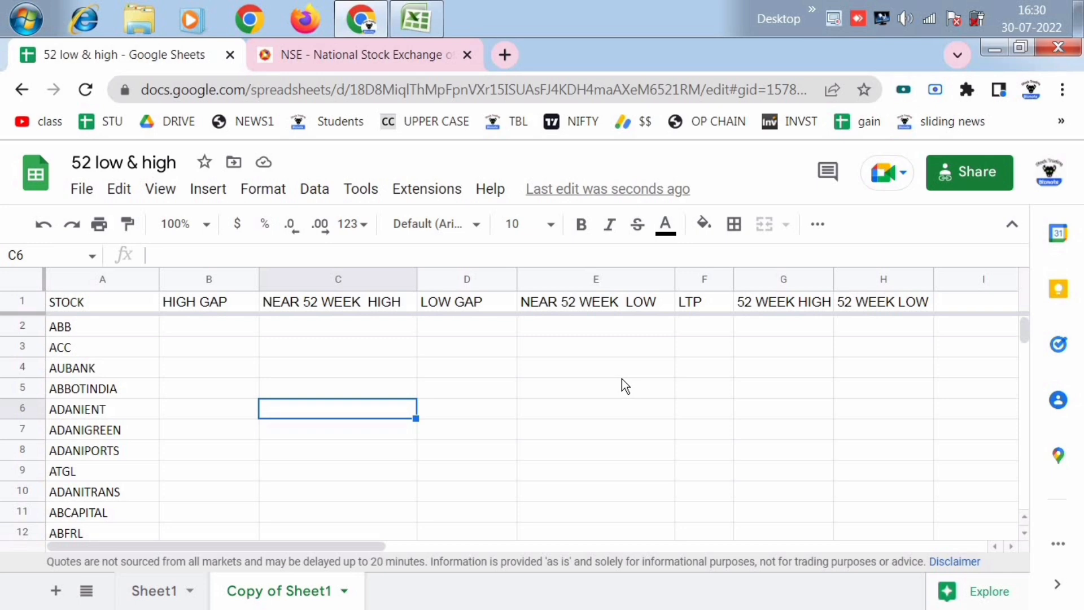
- Enter =GOOGLEFINANCE("NSE:"&A2,"price") in LTP cell F2 and accept the suggested autofill for the rest of the column
left_click(717, 322)
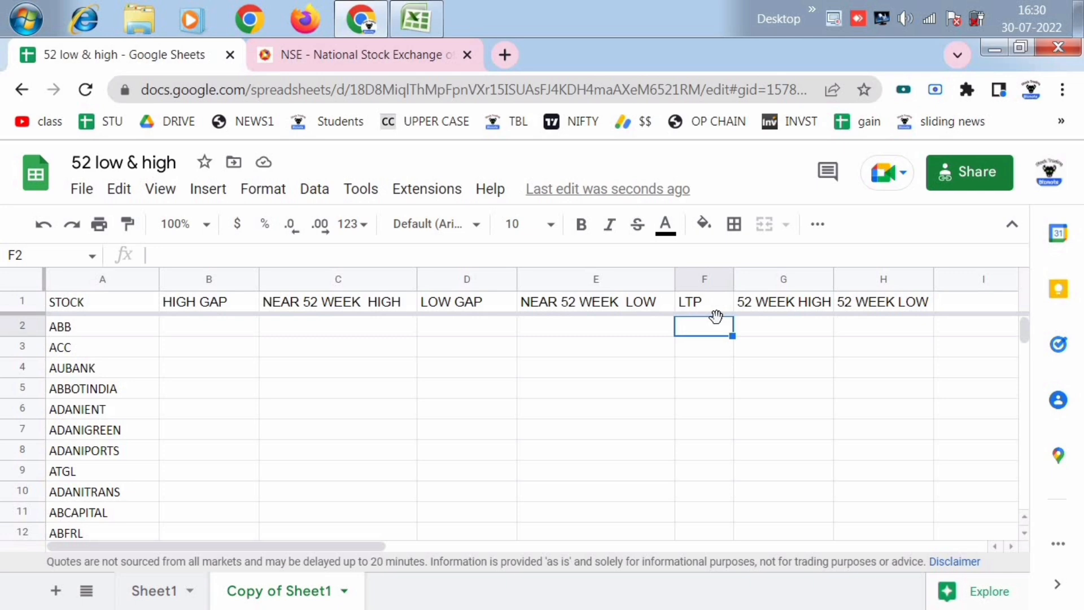
type("=")
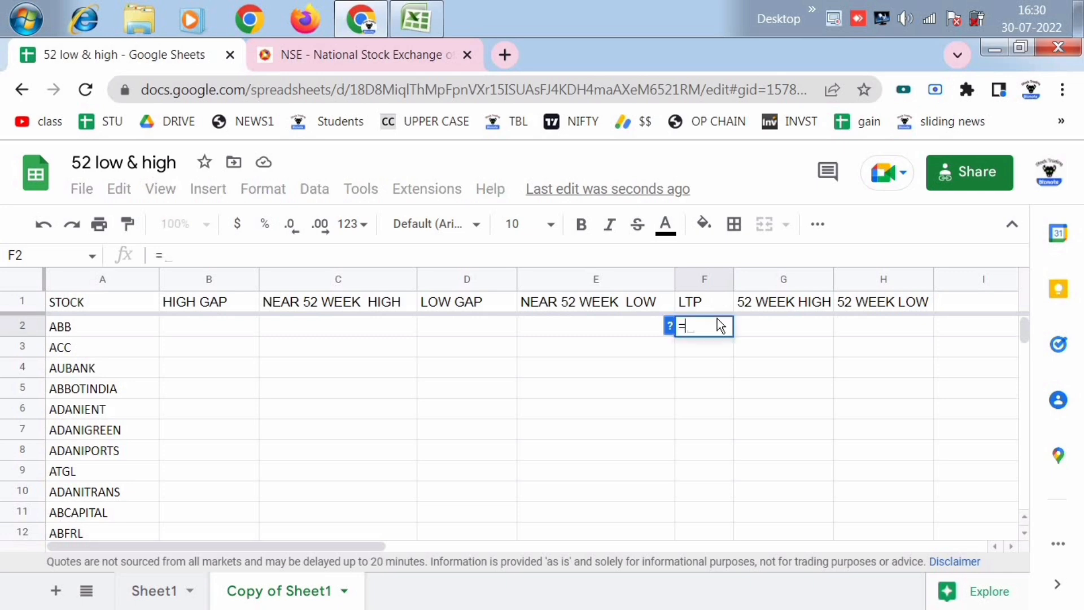
type("GOOG")
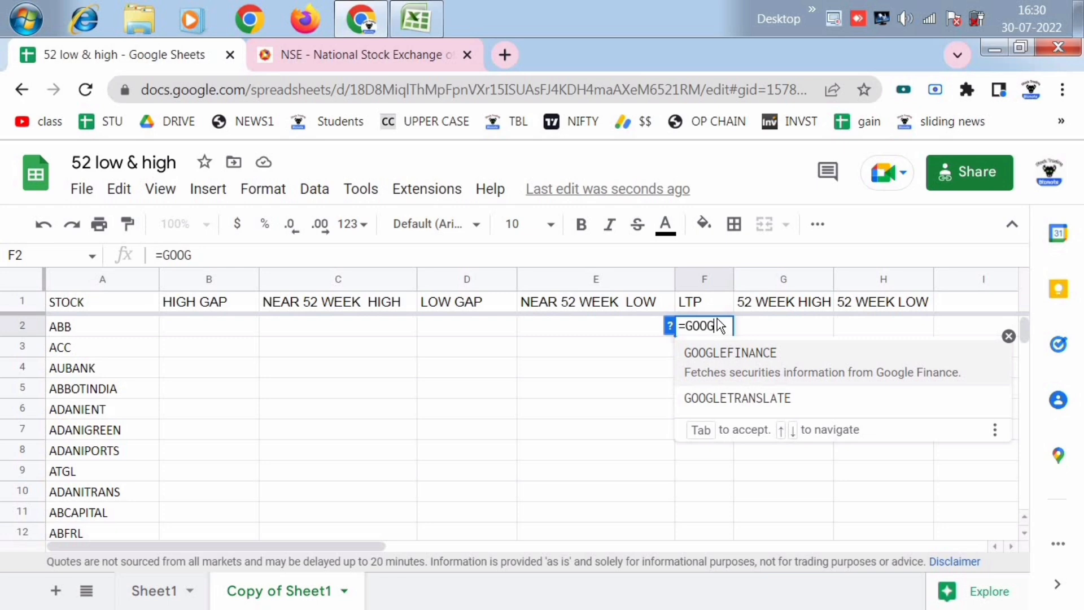
left_click(727, 357)
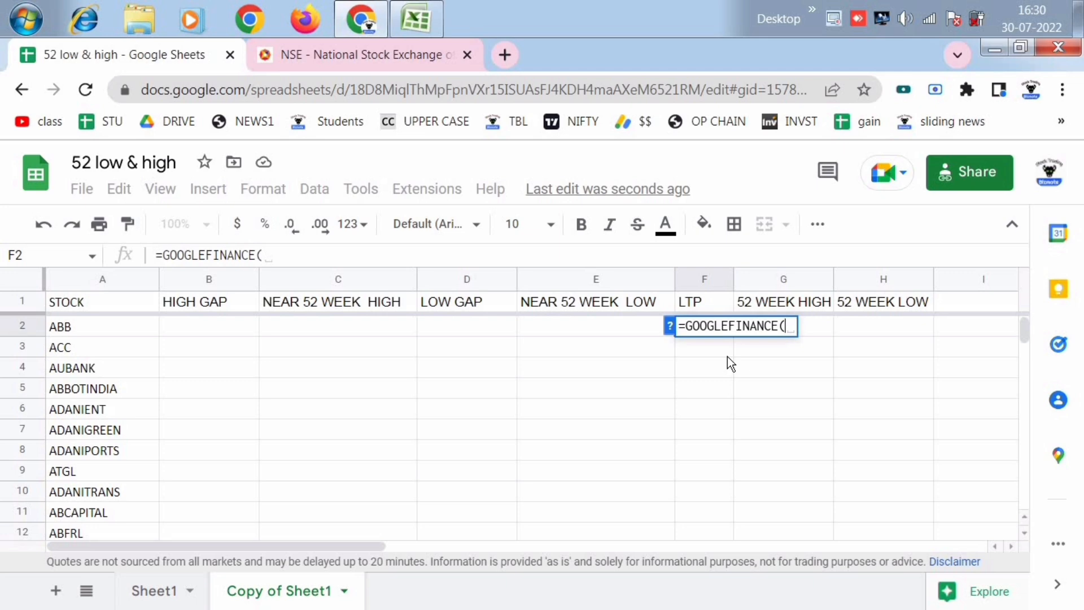
type("\"")
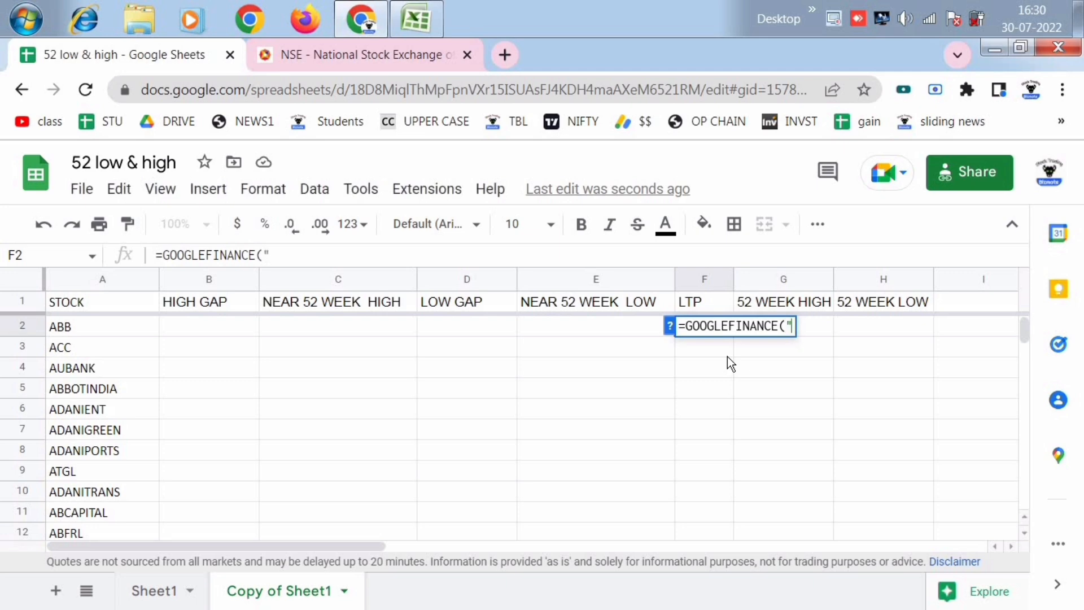
type("NSE")
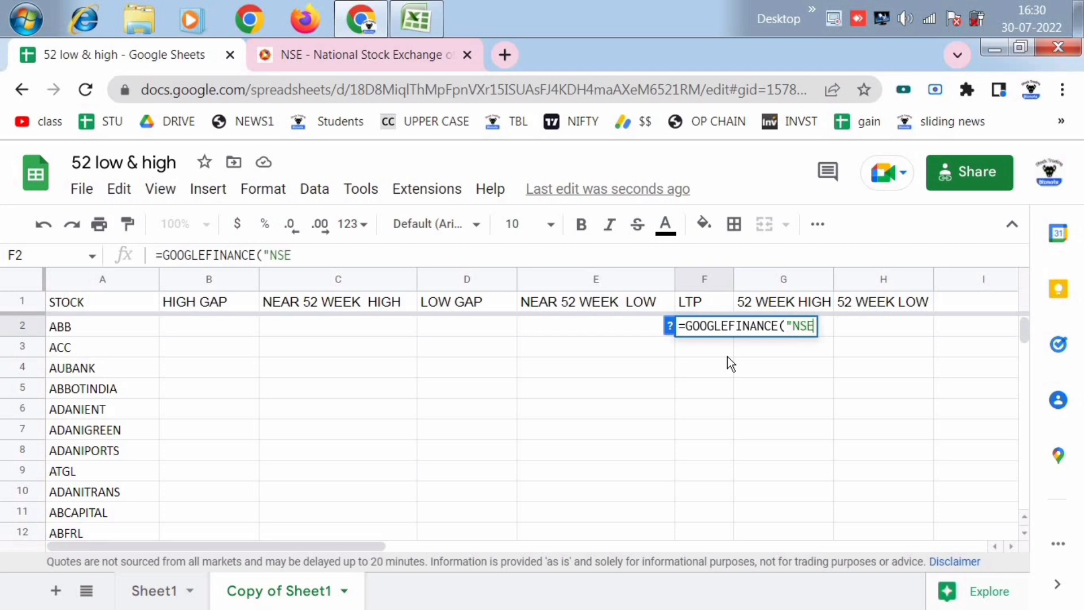
type(":\"")
type("&")
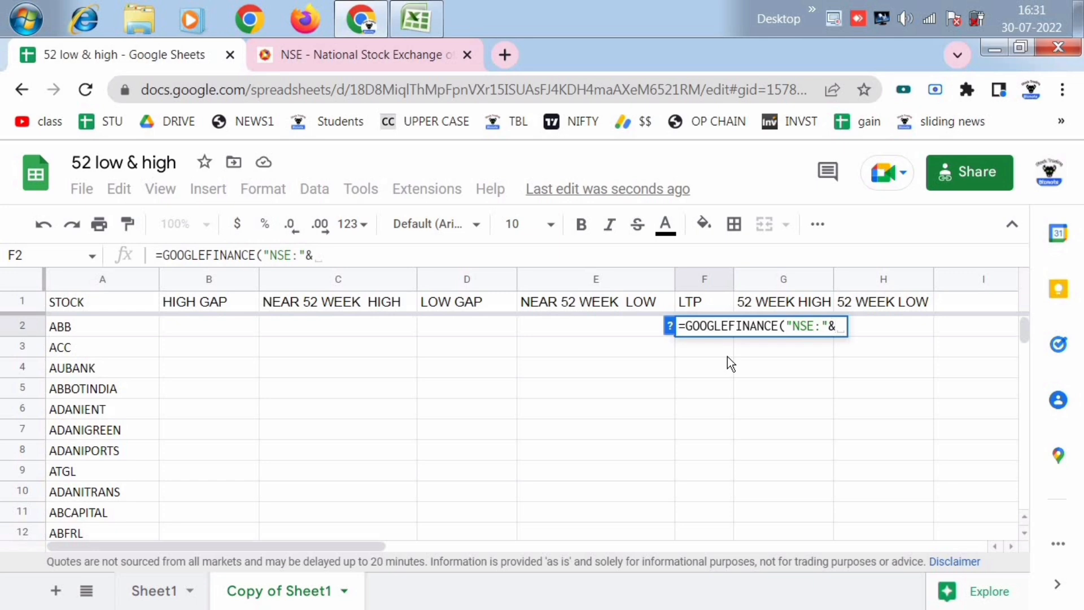
type("A2")
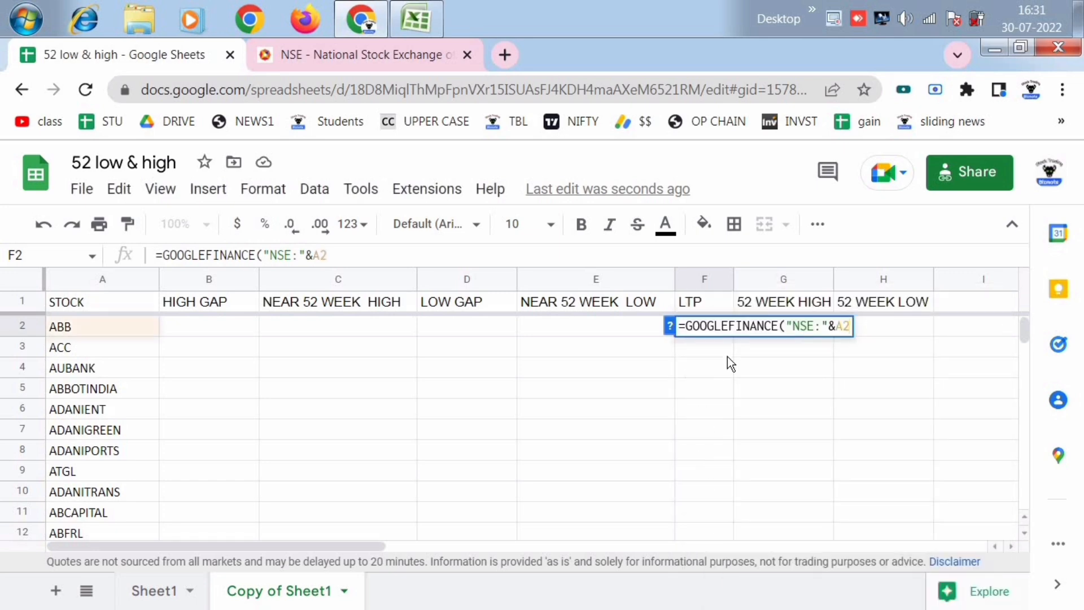
type(",")
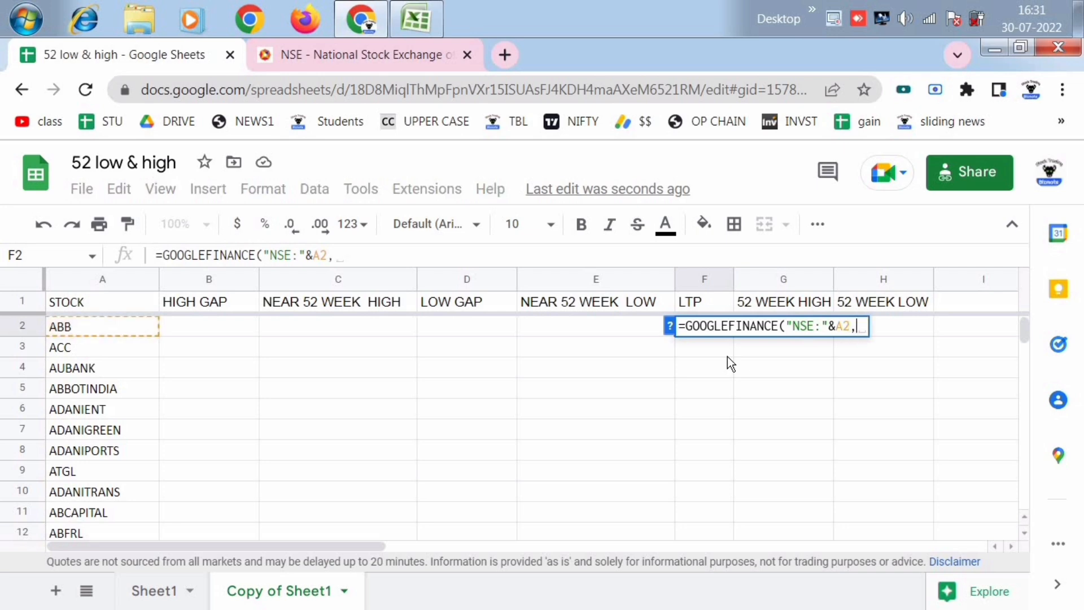
type("\"")
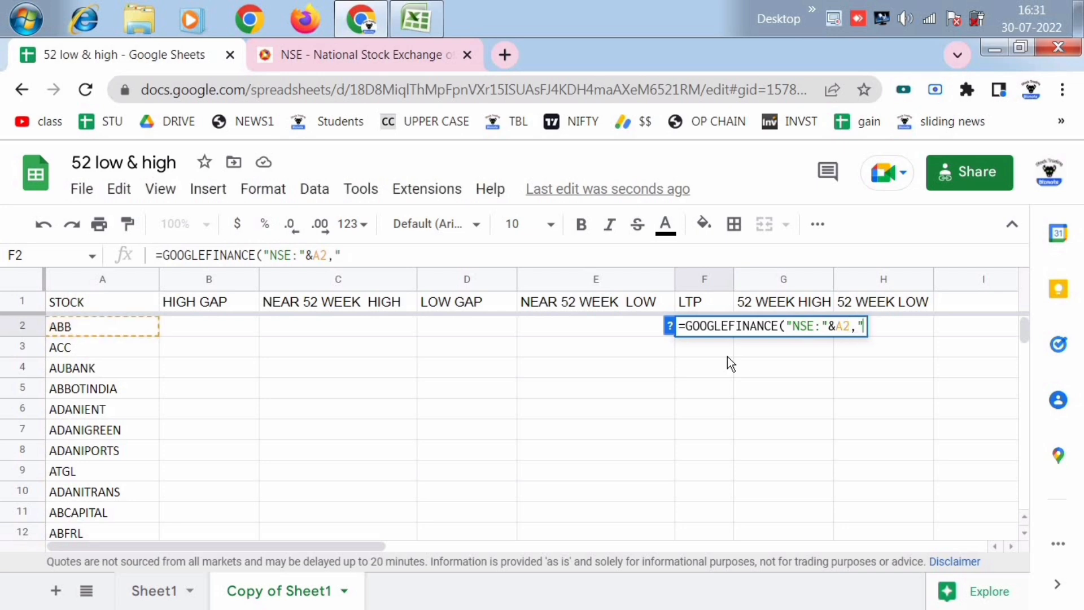
type("PRICE")
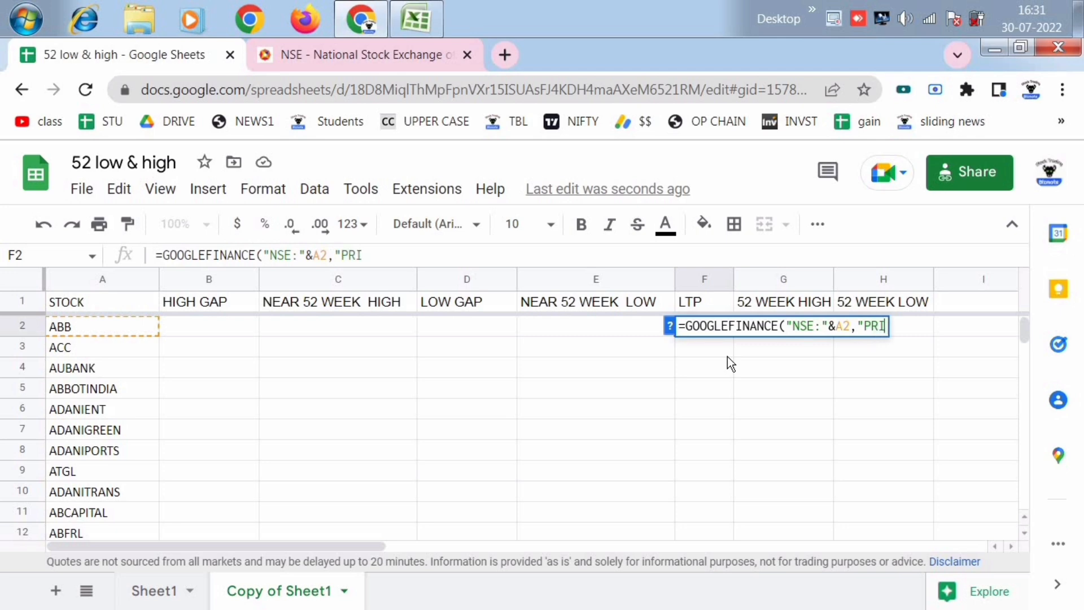
key("BackSpace")
key("BackSpace")
key("BackSpace")
key("BackSpace")
key("BackSpace")
type("price")
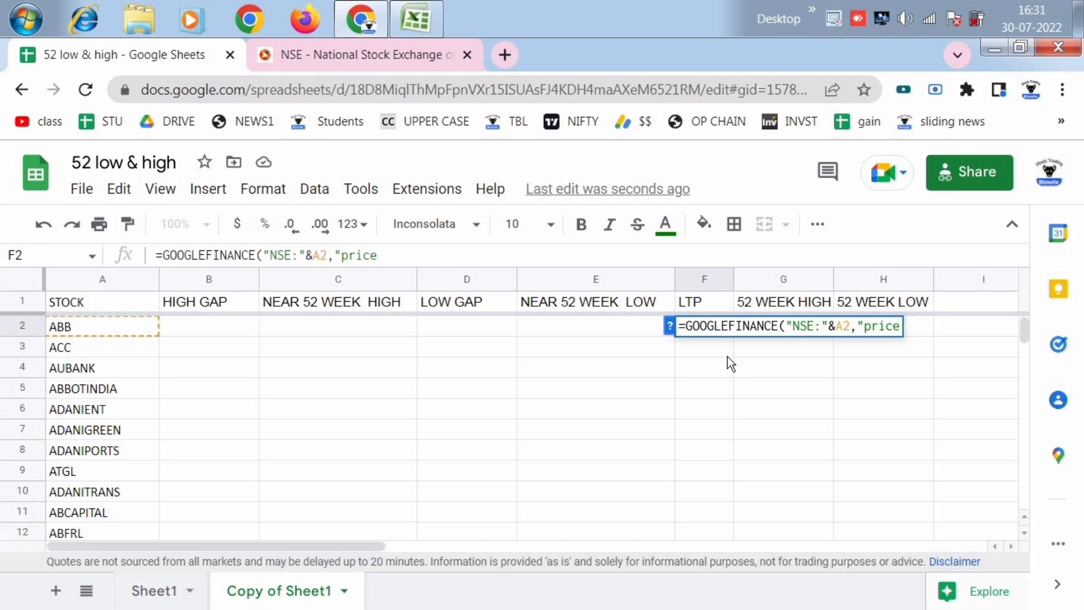
type("\")")
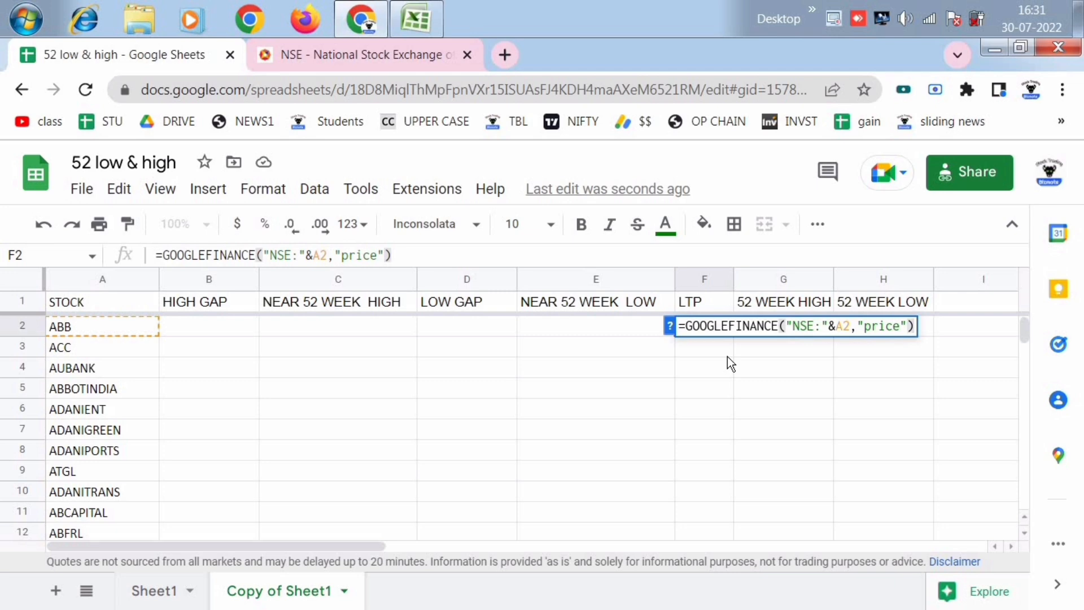
key("Return")
left_click(757, 474)
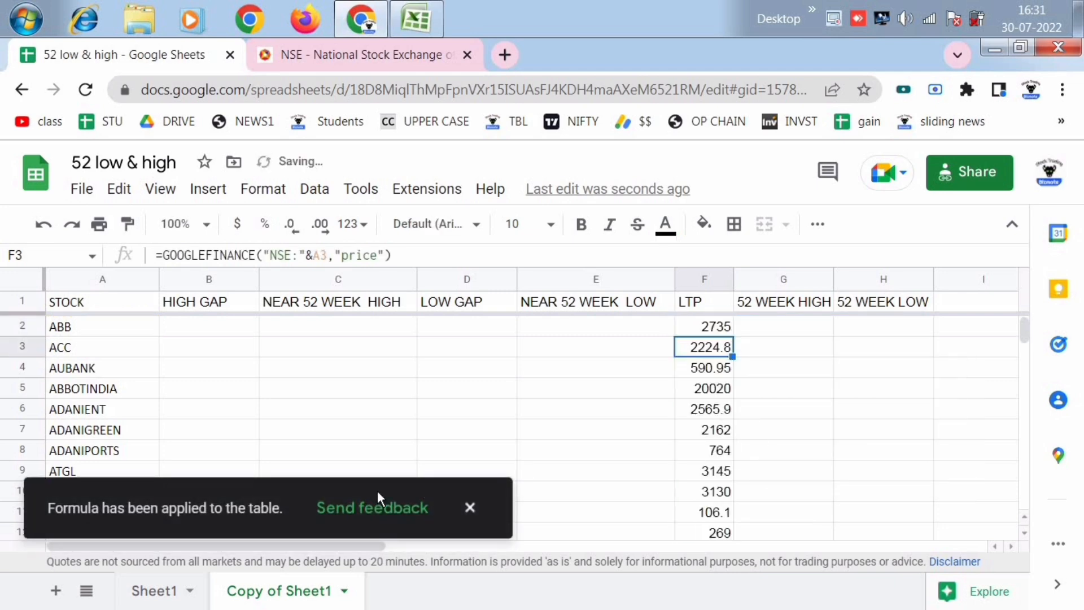
- Format the whole LTP column to show whole numbers without decimal places
left_click(782, 406)
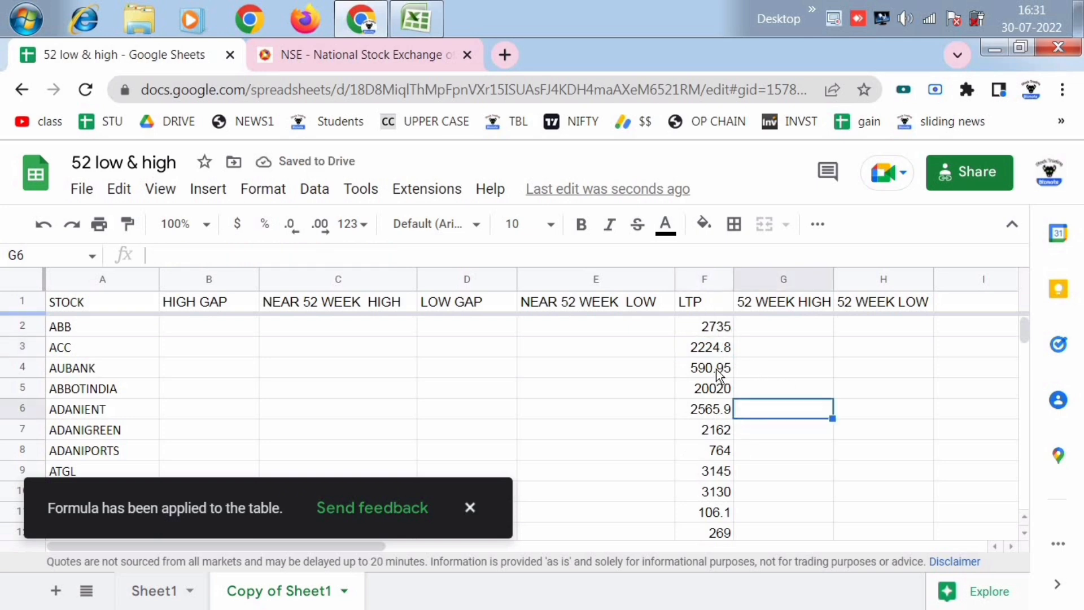
left_click(698, 279)
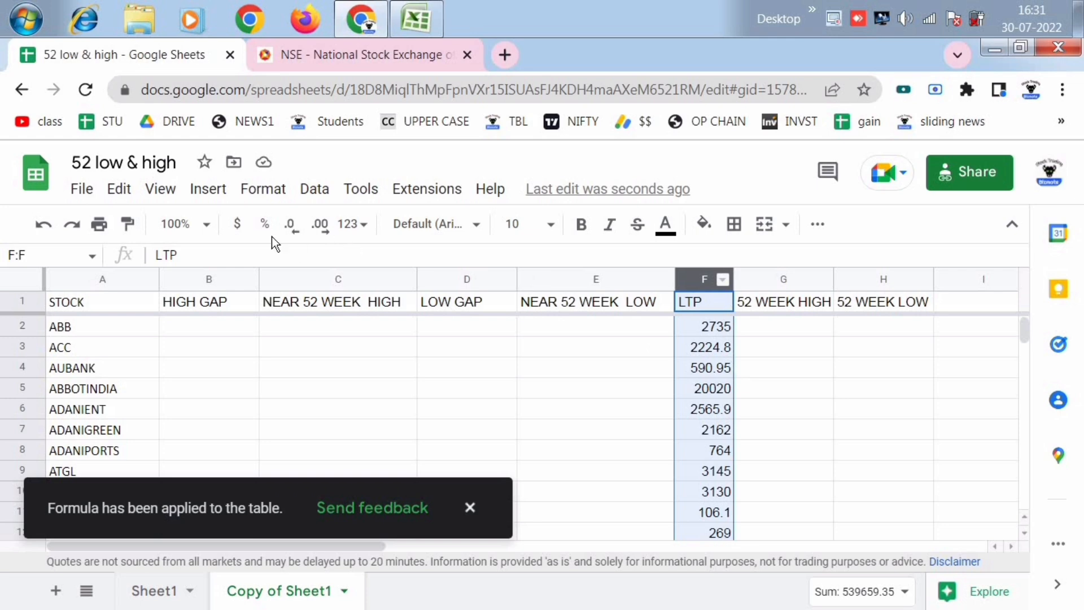
left_click(291, 227)
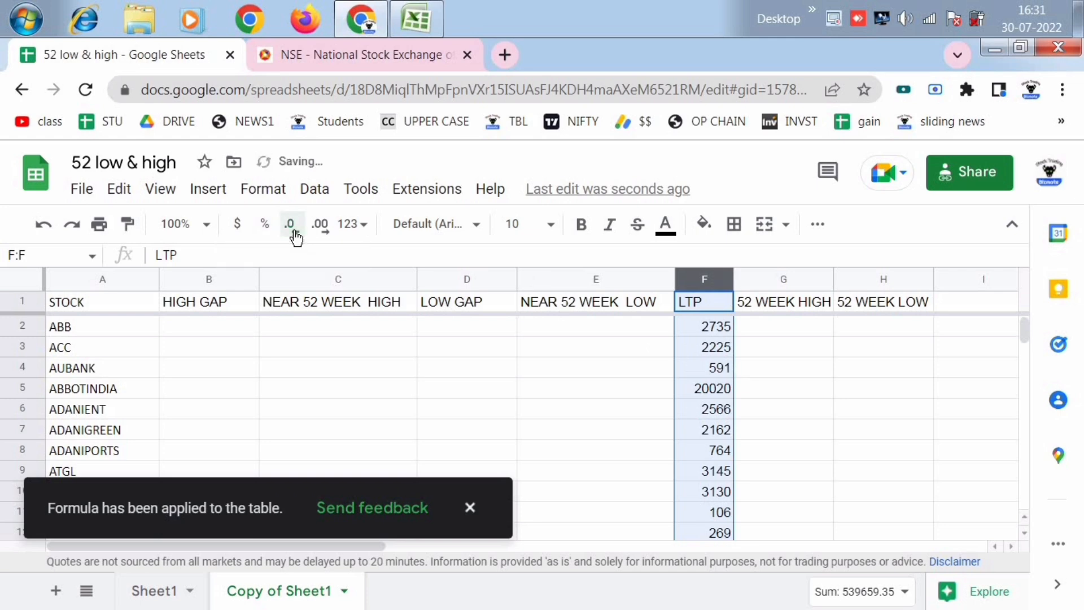
left_click(839, 450)
- Search Google in a new browser tab for "abb share price" and compare it with ABB's LTP in the sheet
left_click(499, 57)
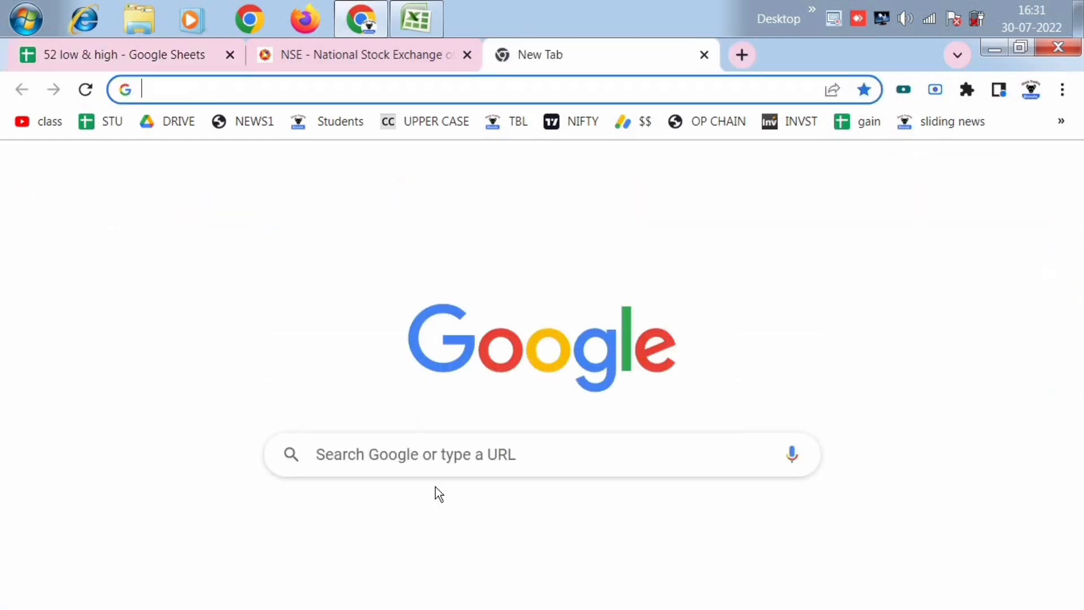
left_click(424, 453)
type("abb sha")
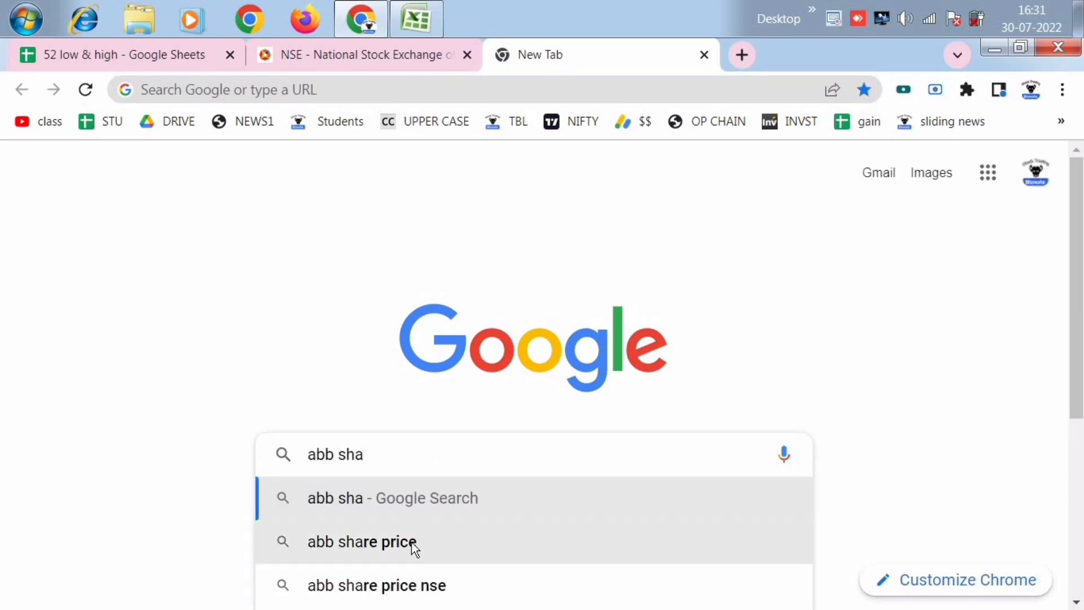
left_click(414, 541)
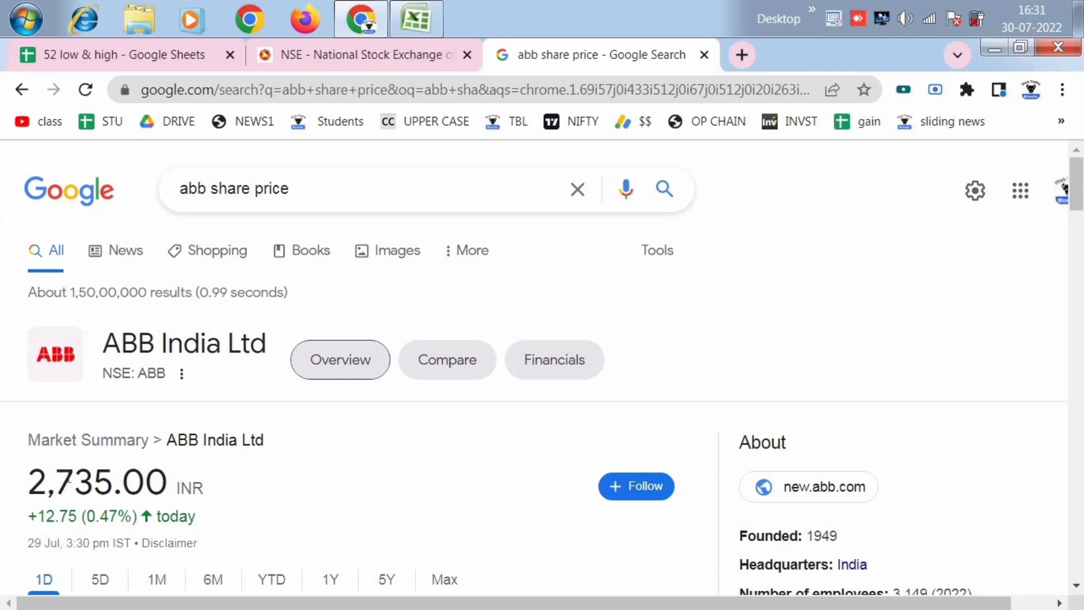
left_click(137, 59)
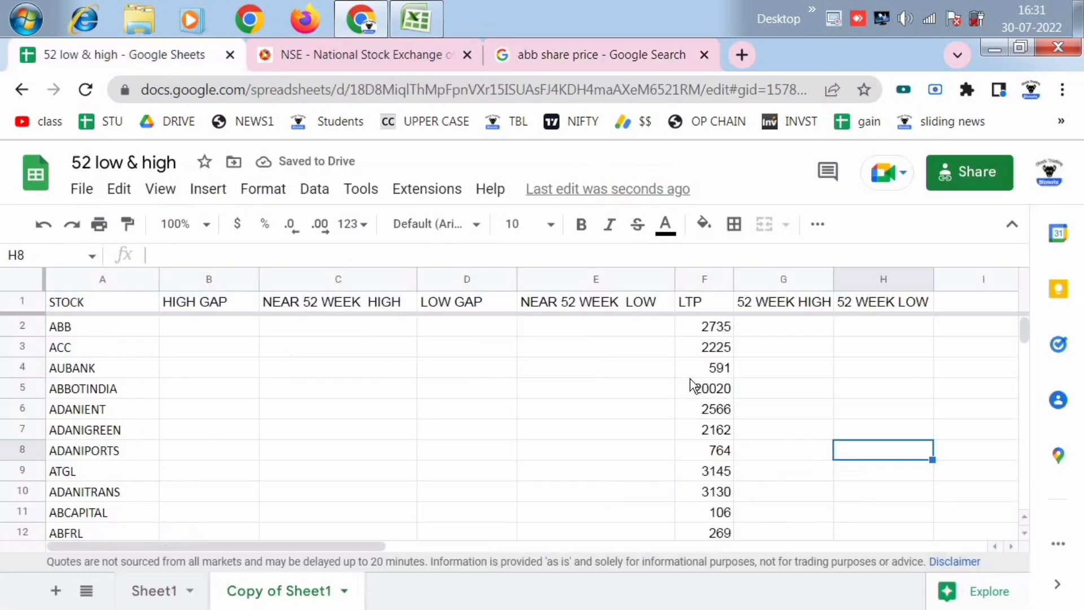
left_click(716, 329)
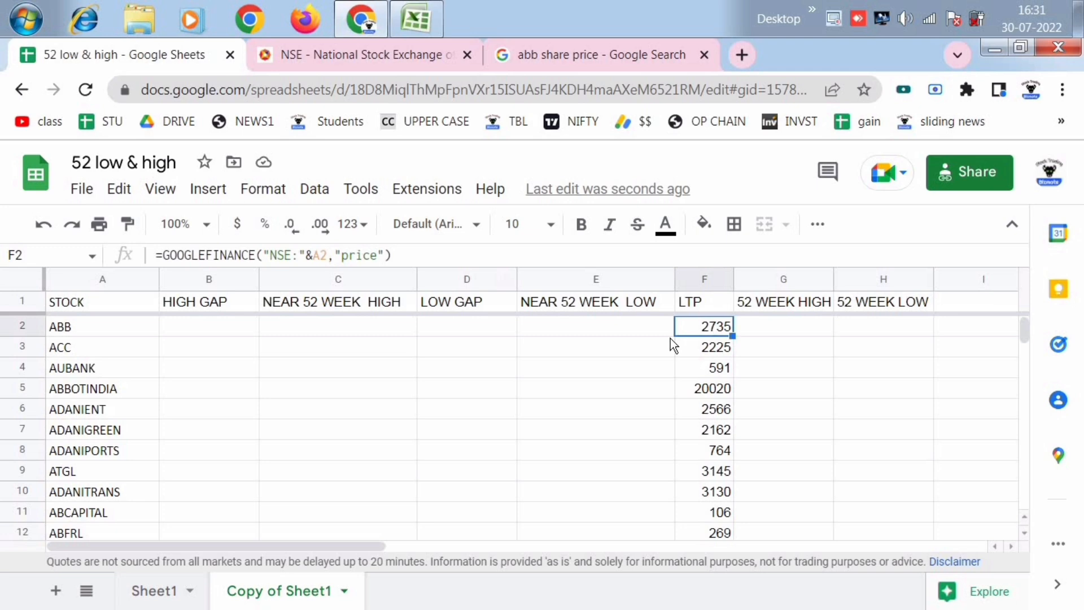
left_click(564, 59)
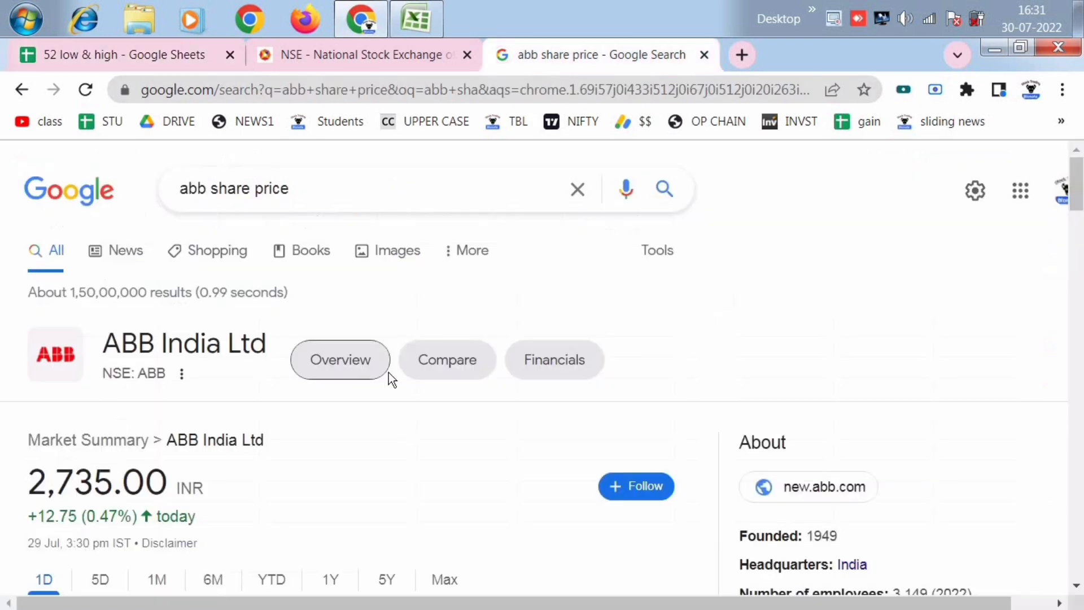
left_click(181, 59)
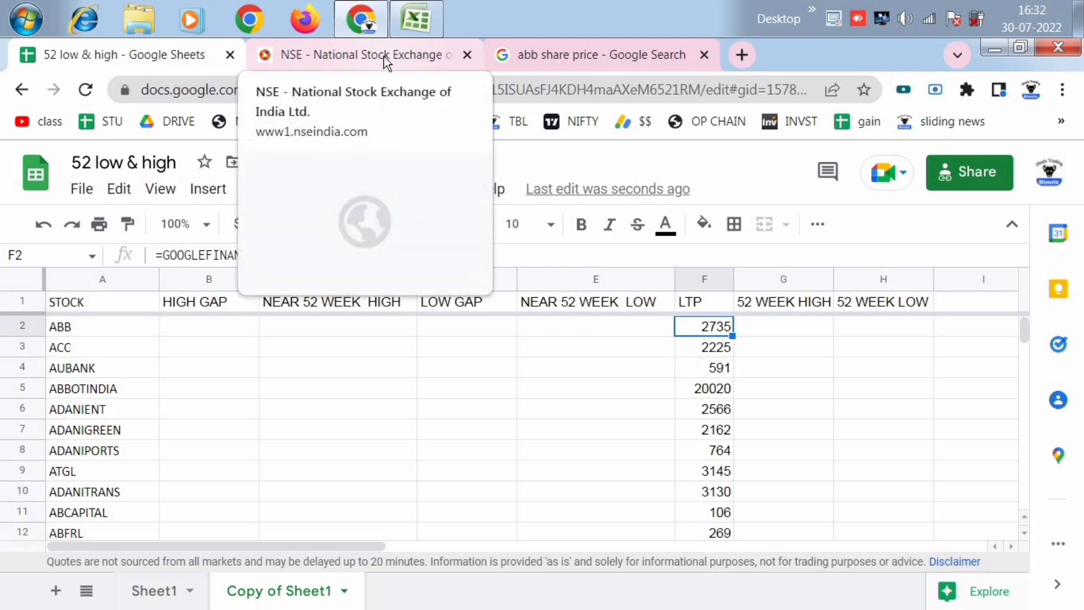
left_click(842, 395)
- Copy the GOOGLEFINANCE formula text from F2 into 52 WEEK HIGH cell G2
left_click(702, 330)
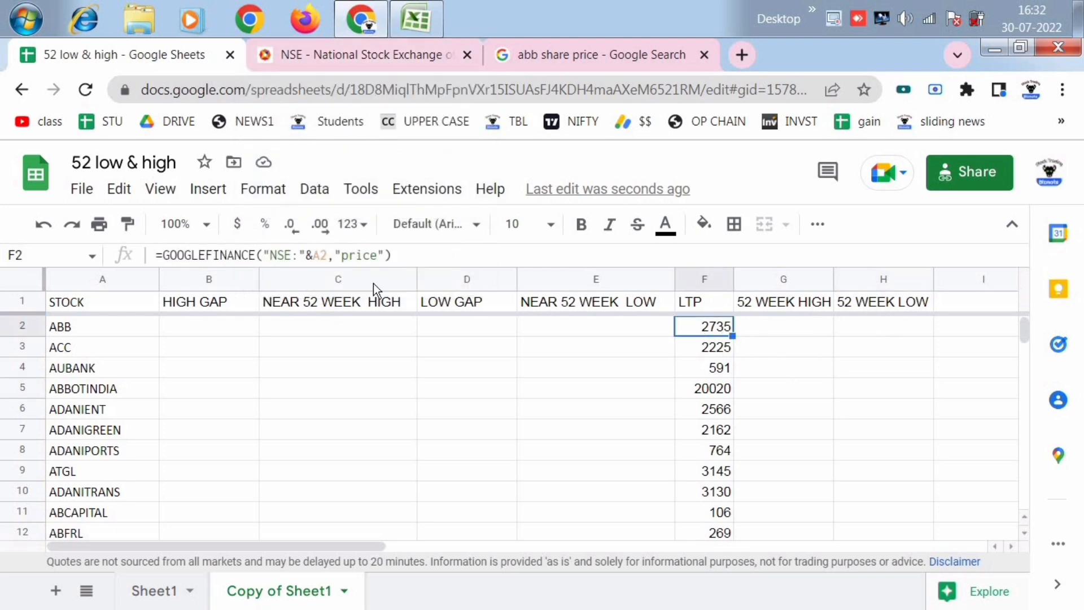
left_click_drag(415, 255, 133, 237)
key("ctrl+c")
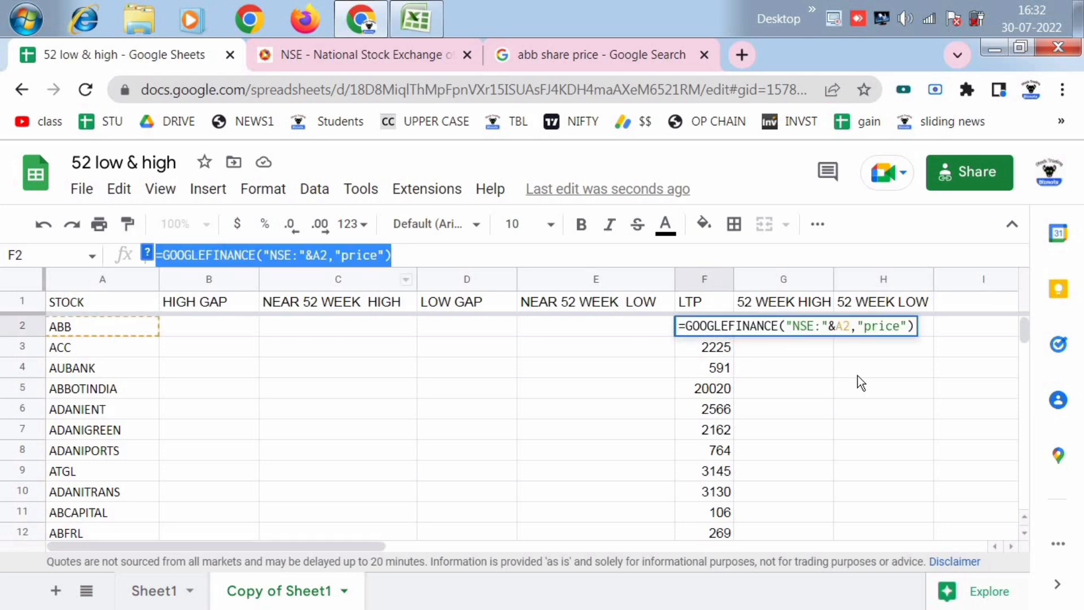
left_click(848, 386)
left_click(788, 330)
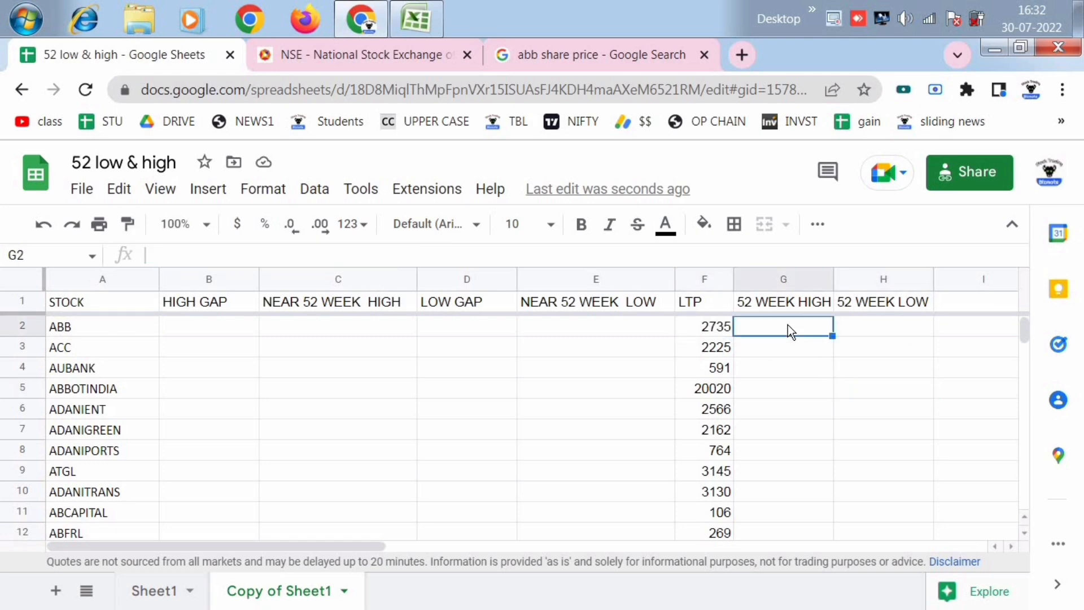
key("ctrl+v")
- Change the attribute in G2's formula to "high52", giving =GOOGLEFINANCE("NSE:"&A2,"high52")
left_click(379, 257)
key("BackSpace")
key("BackSpace")
key("BackSpace")
key("BackSpace")
key("BackSpace")
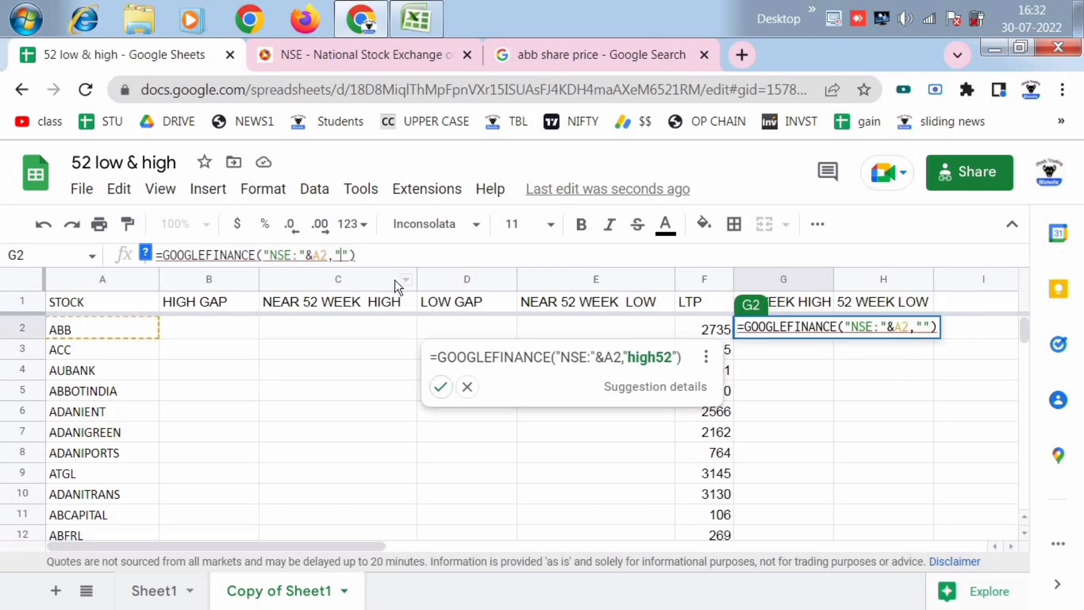
type("high")
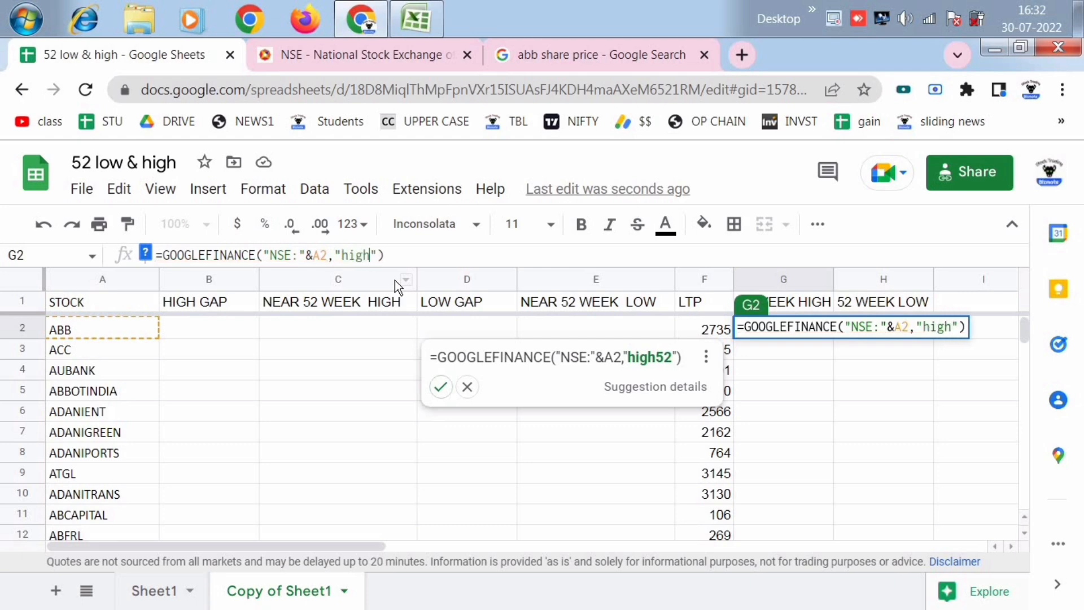
type("52")
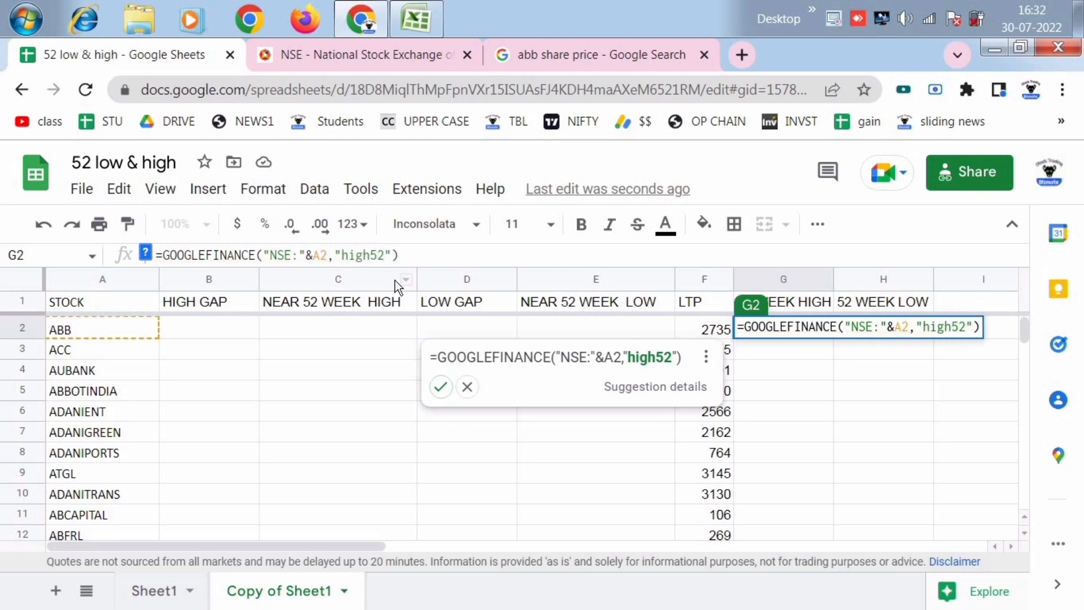
key("Return")
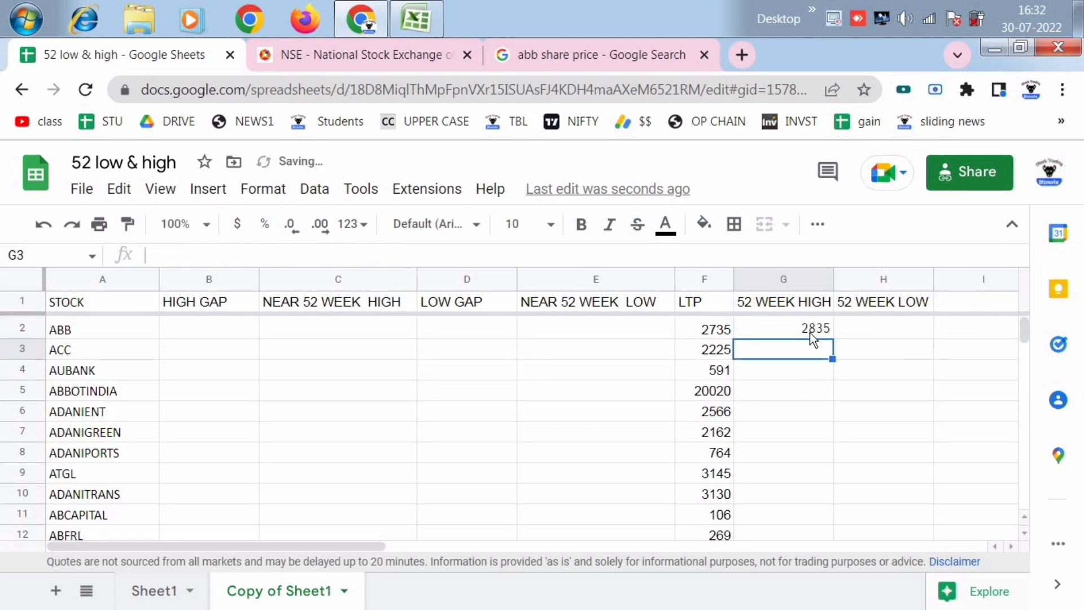
- Copy the formula text from G2 into 52 WEEK LOW cell H2
left_click(825, 331)
left_click(460, 257)
left_click_drag(459, 256, 144, 254)
key("ctrl+c")
left_click(805, 423)
left_click(891, 328)
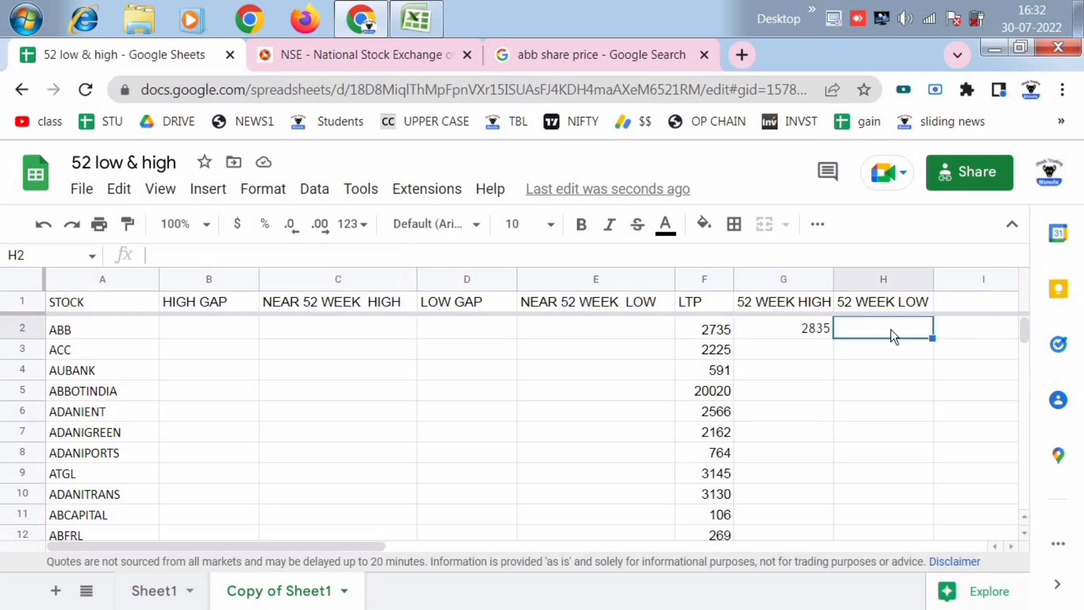
key("ctrl+v")
- Change the attribute in H2's formula to "low52" and accept the suggested autofill for the rest of the 52 WEEK LOW column
key("Return")
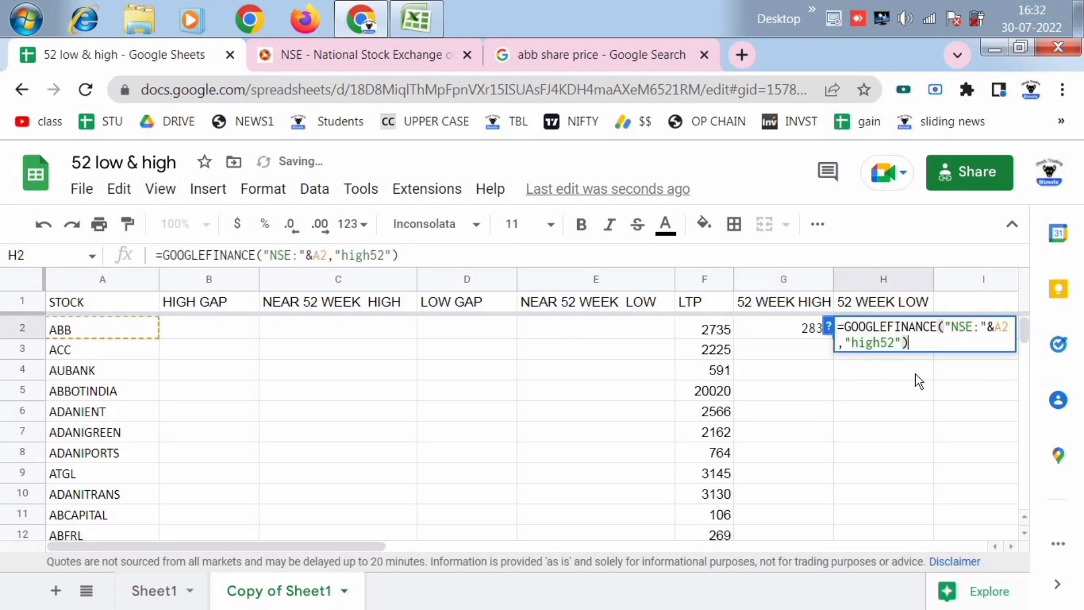
key("Left")
key("Left")
key("Left")
key("Left")
key("BackSpace")
key("BackSpace")
key("BackSpace")
key("BackSpace")
type("low")
key("Return")
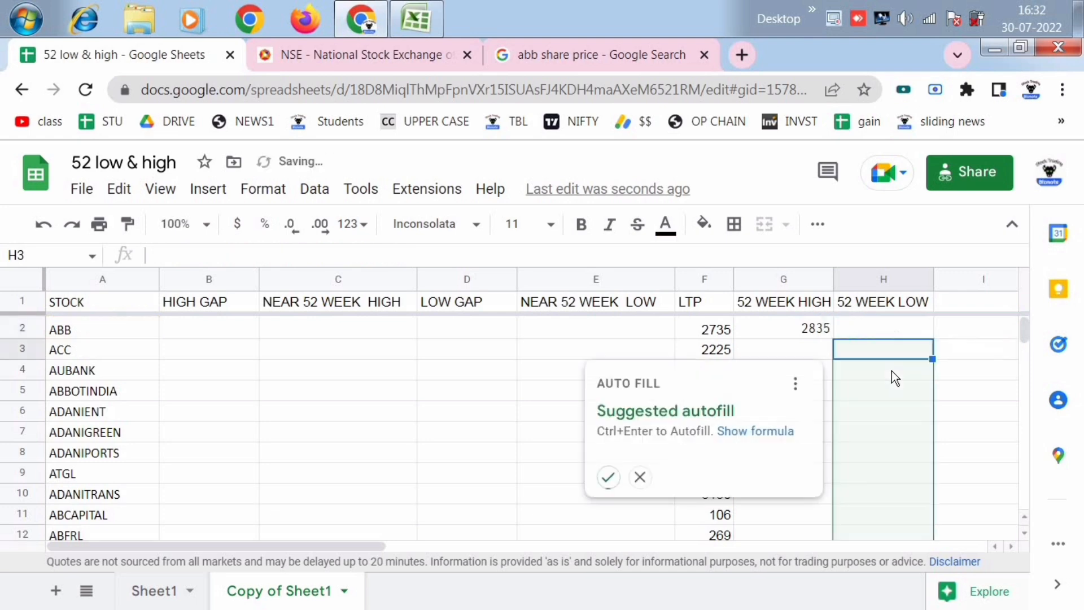
left_click(607, 478)
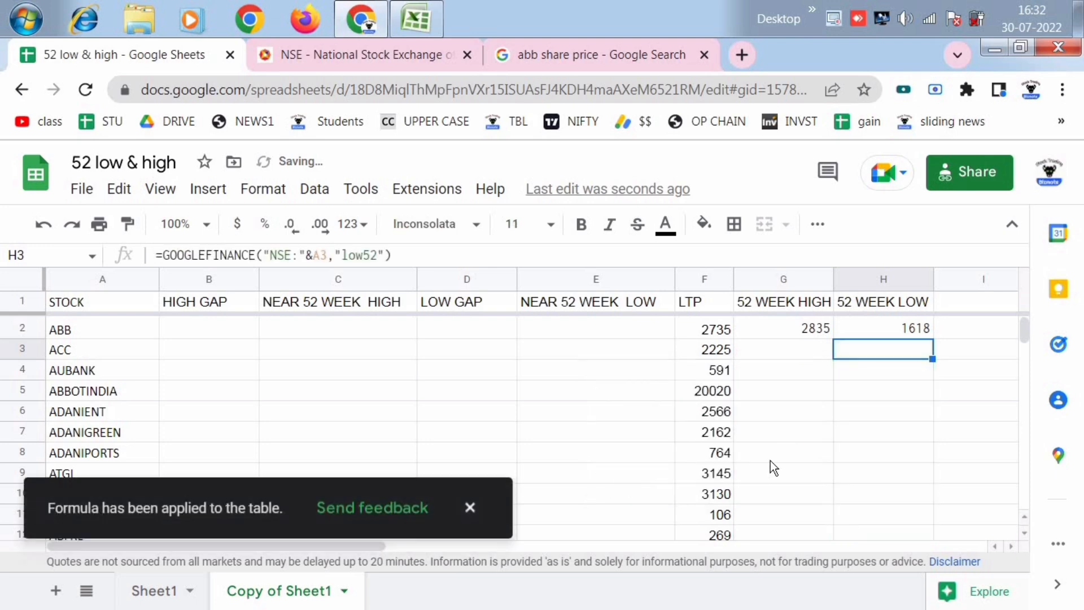
- Fill the high52 formula from G2 down the 52 WEEK HIGH column through the last stock in row 201
left_click(859, 468)
left_click(819, 336)
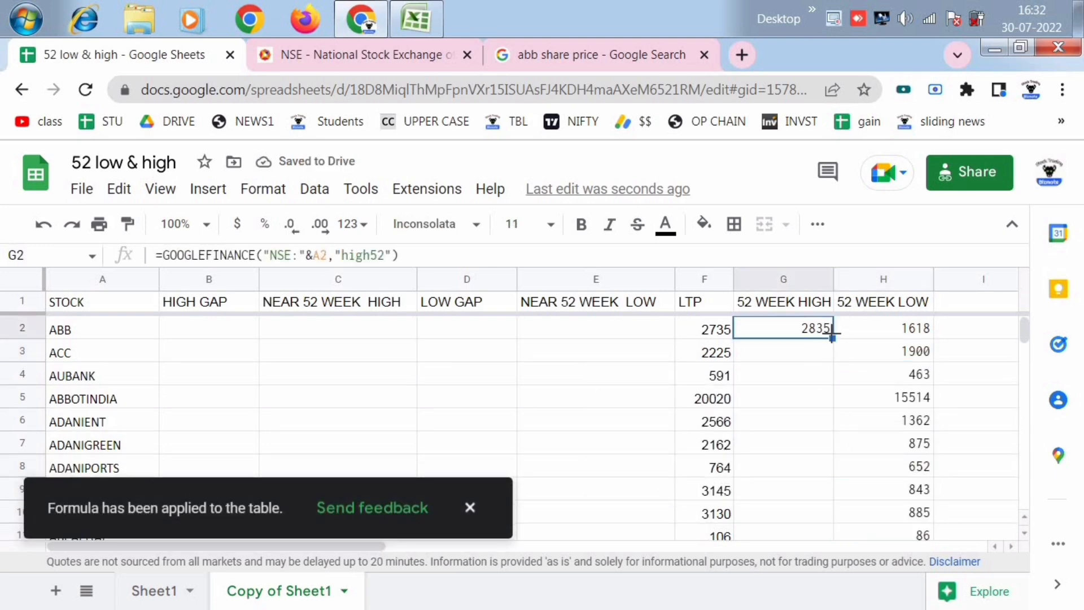
left_click_drag(832, 337, 790, 470)
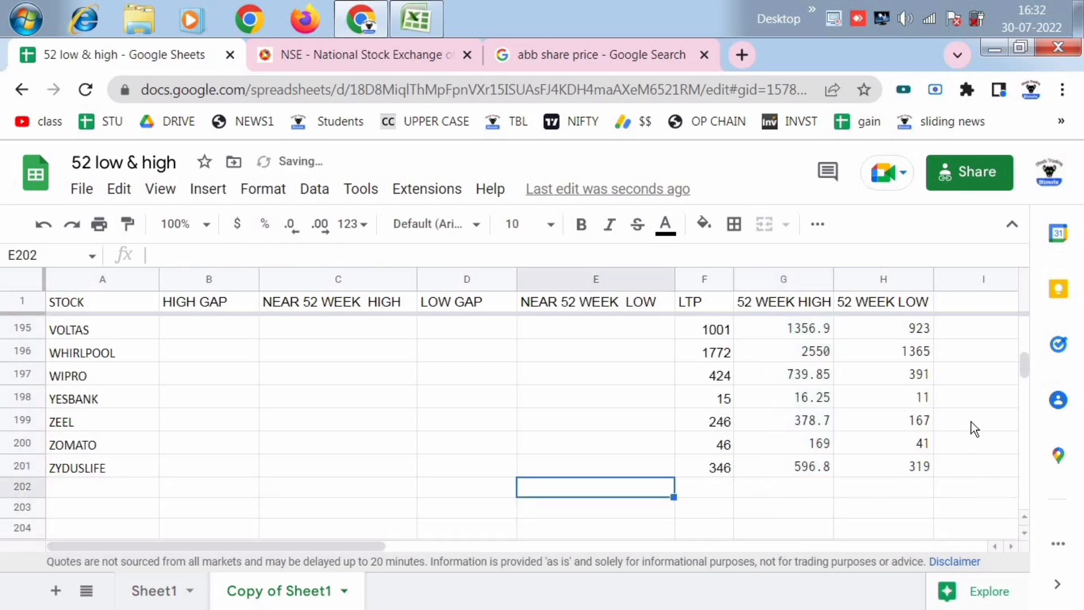
- Decrease the decimal places of the whole 52 WEEK HIGH column G so its prices show as whole numbers
scroll(966, 421, "up", 5)
key("ctrl+a")
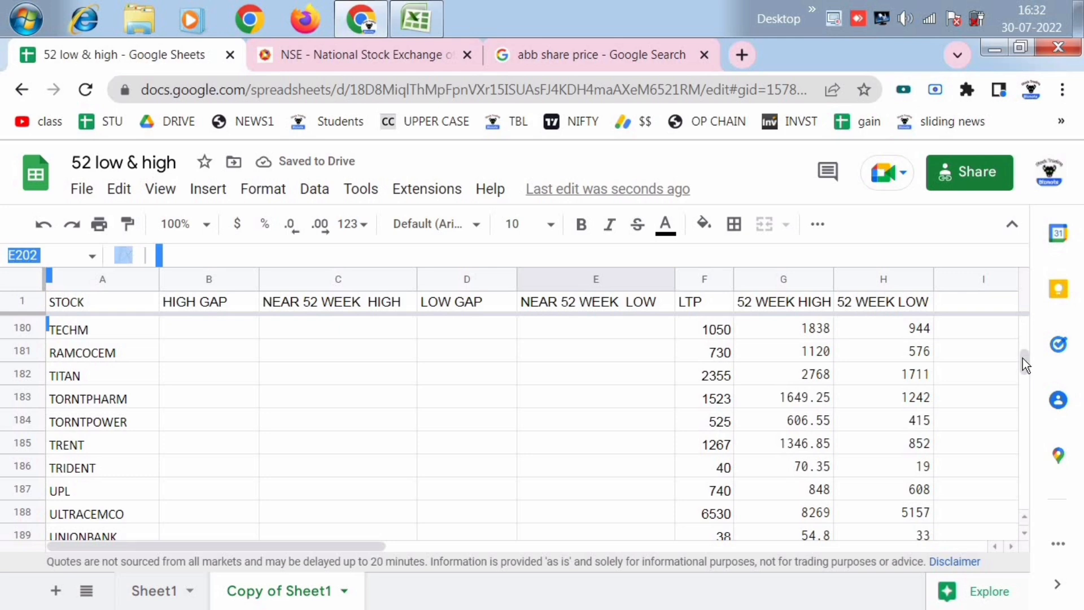
scroll(1021, 323, "up", 20)
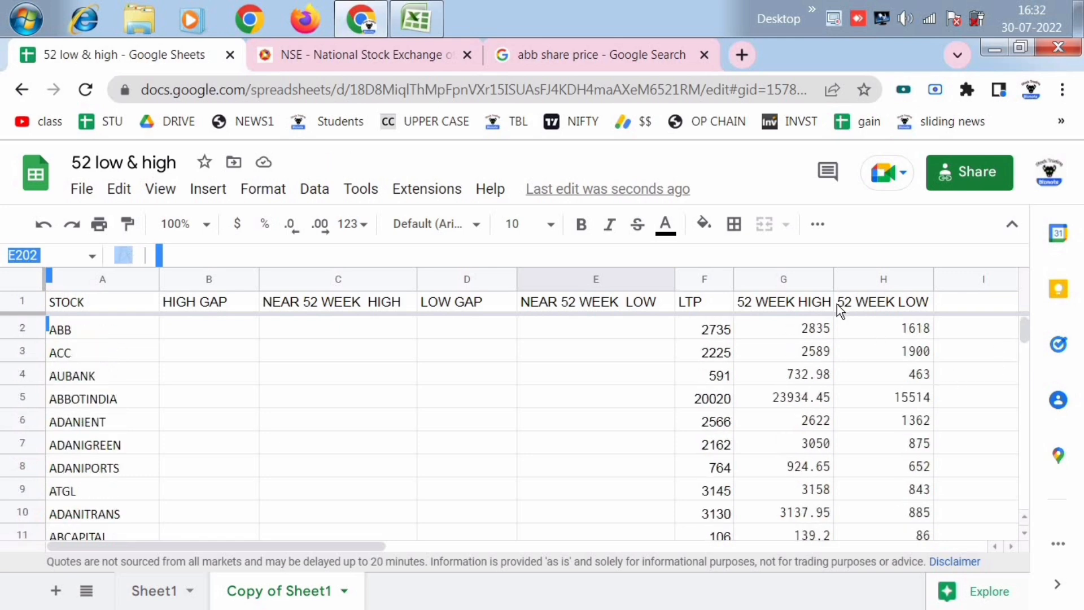
left_click(783, 281)
left_click(884, 350)
left_click(779, 279)
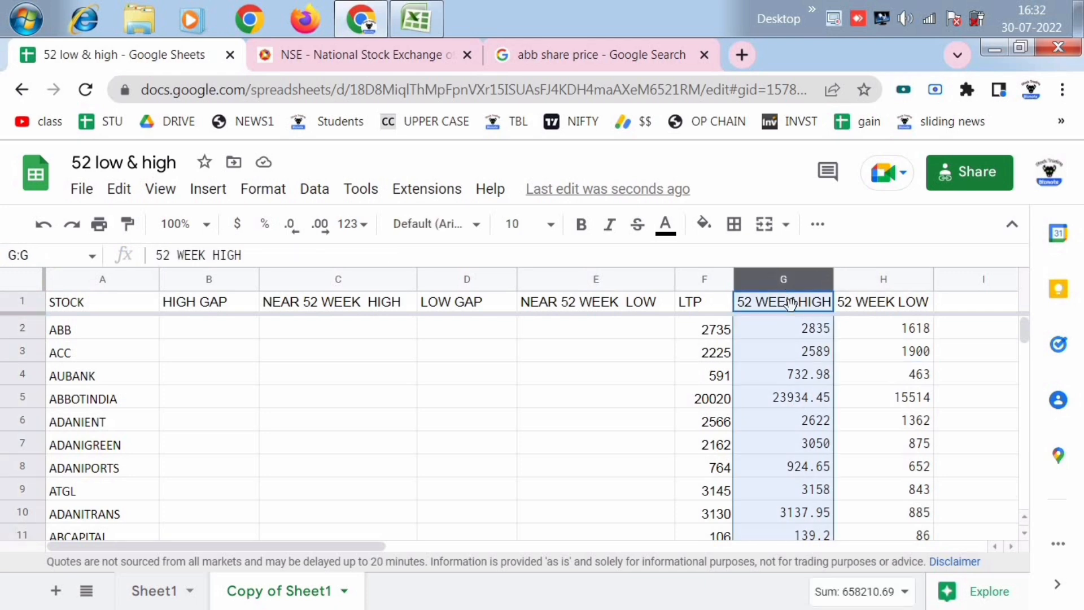
left_click(290, 224)
left_click(811, 377)
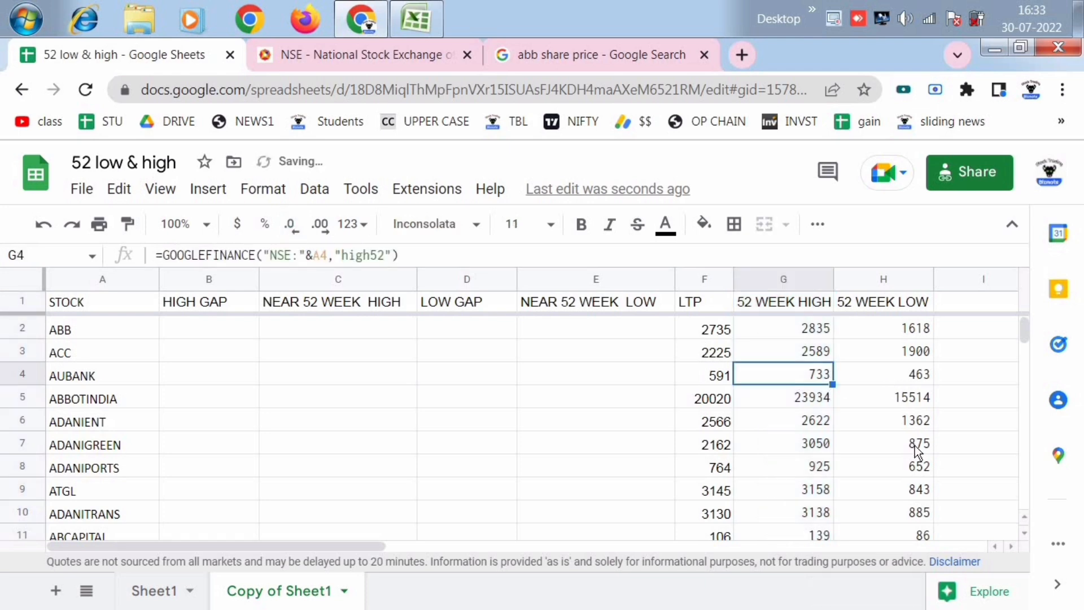
- Check ABB's LTP, 52-week high and 52-week low in row 2 against the ABB share price search page
scroll(912, 445, "down", 7)
scroll(912, 446, "up", 7)
left_click(828, 444)
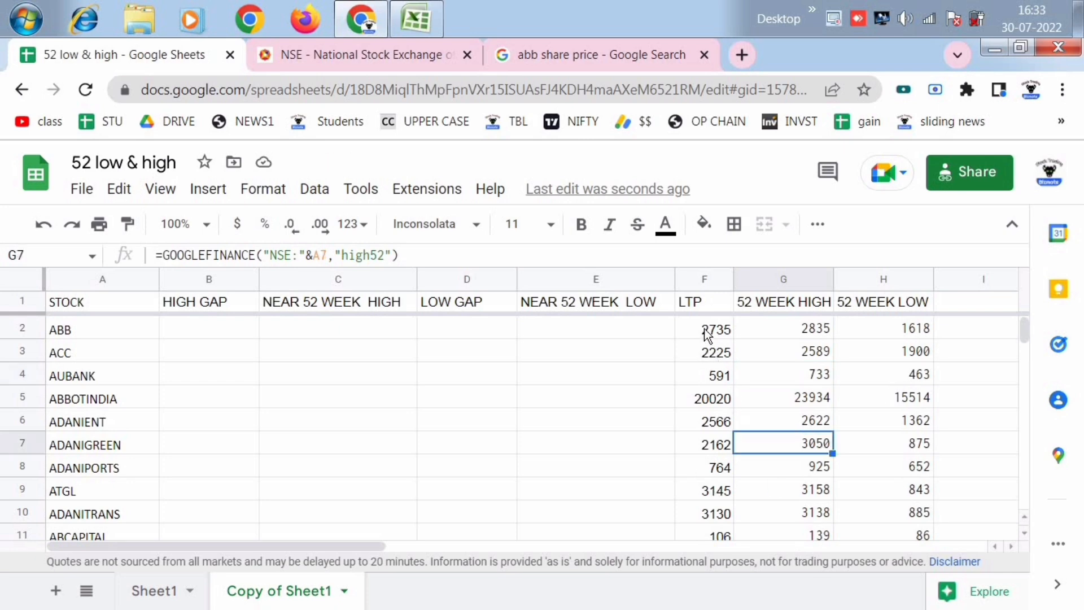
left_click(725, 329)
left_click(795, 332)
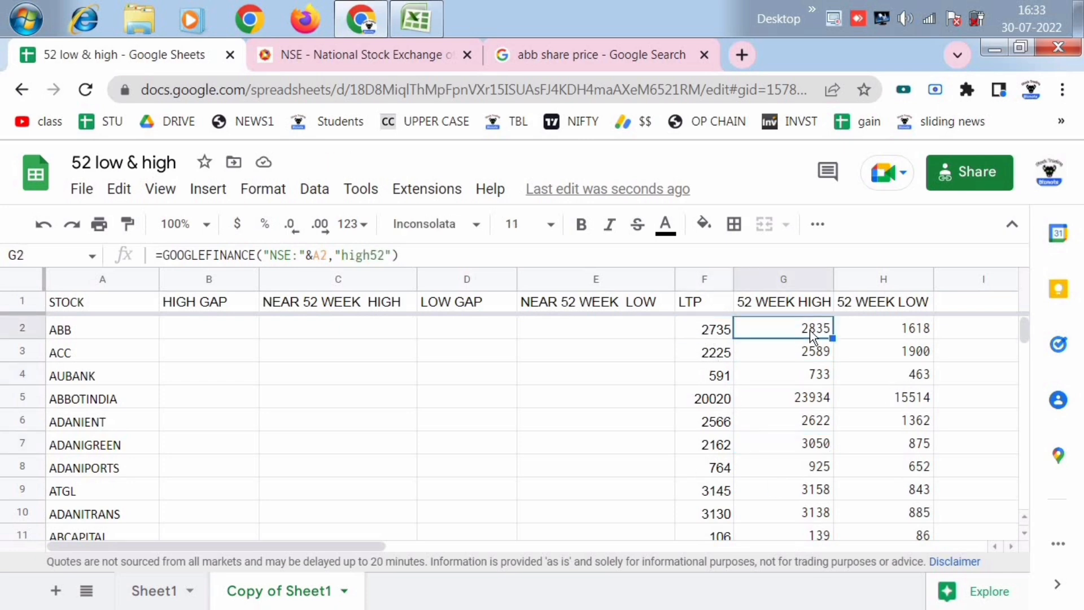
left_click(892, 329)
left_click(553, 55)
scroll(382, 395, "down", 3)
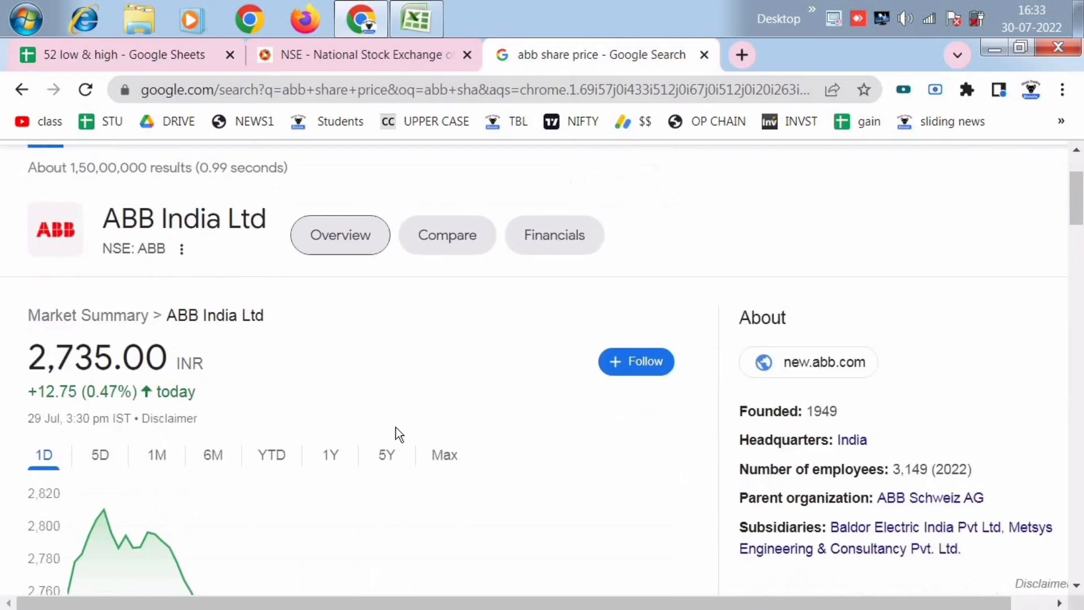
scroll(396, 434, "down", 4)
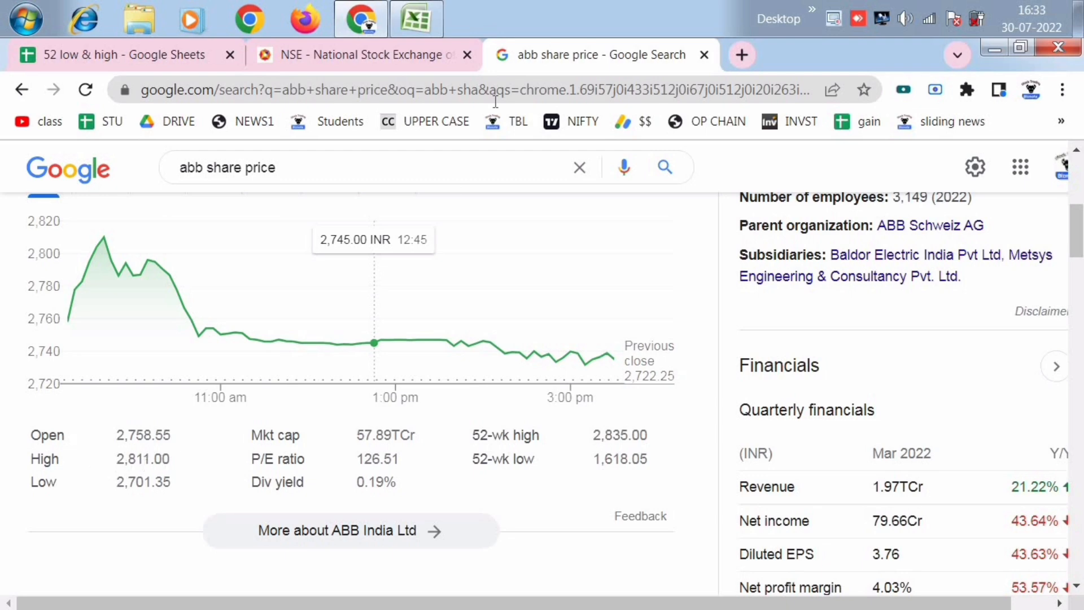
key("ctrl+1")
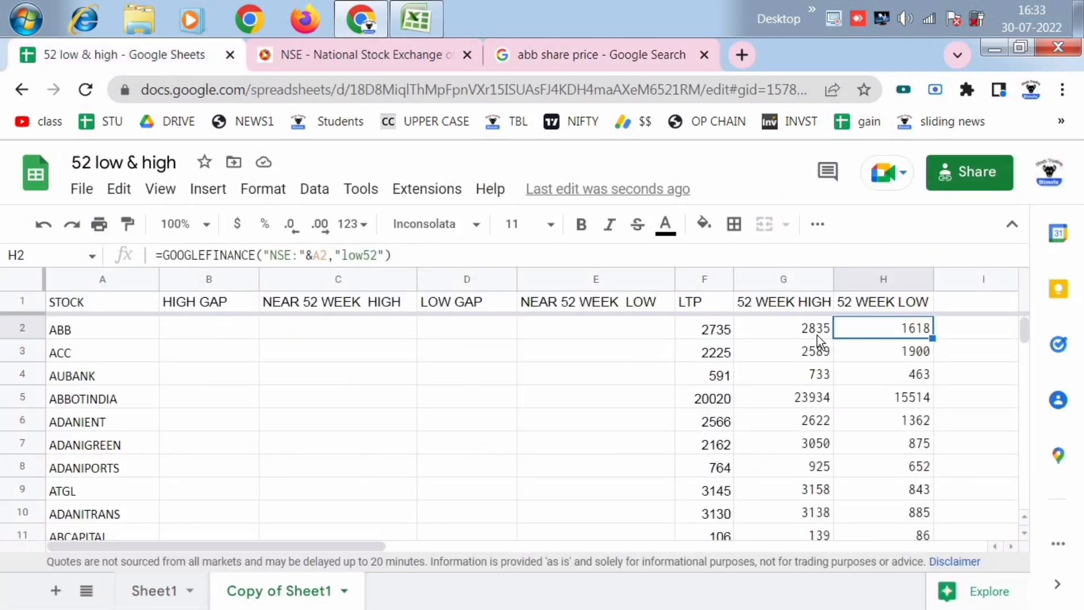
- Examine ABB's daily high and low and its 52-week figures on the share price search page
left_click(559, 53)
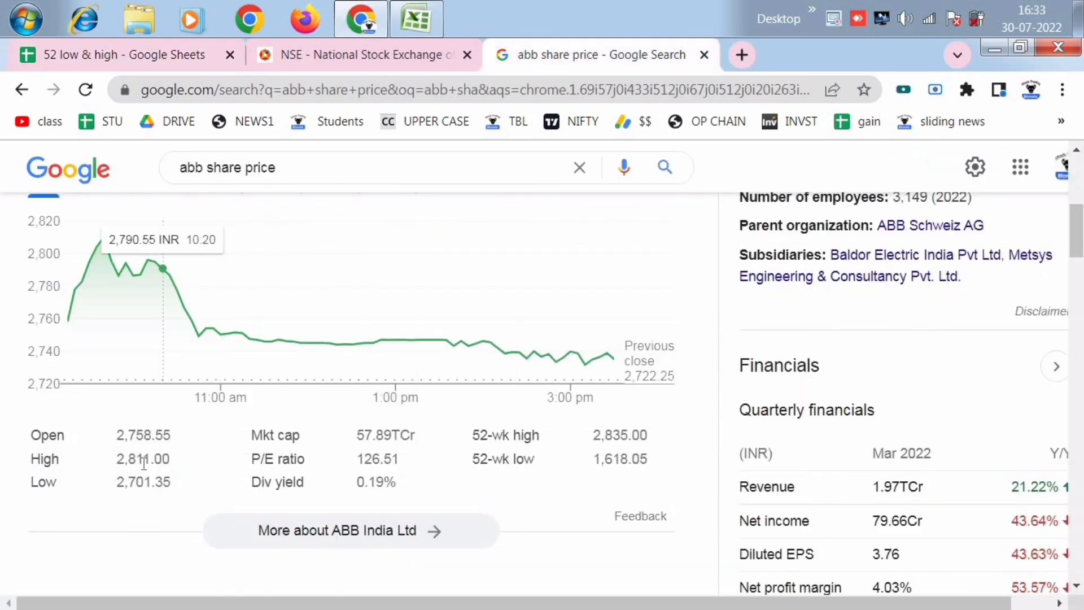
left_click(316, 56)
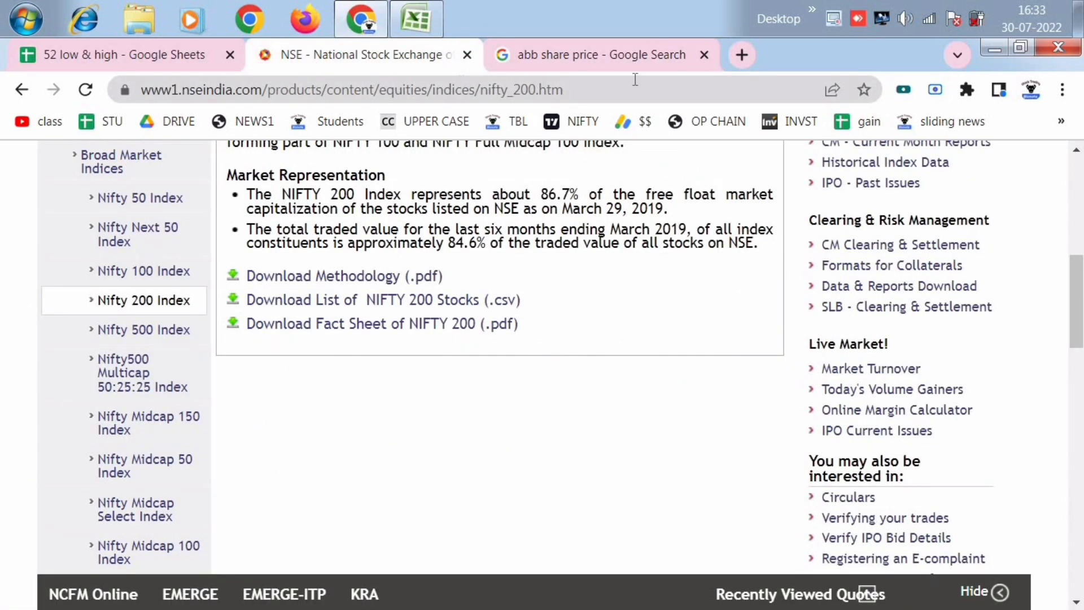
left_click(621, 50)
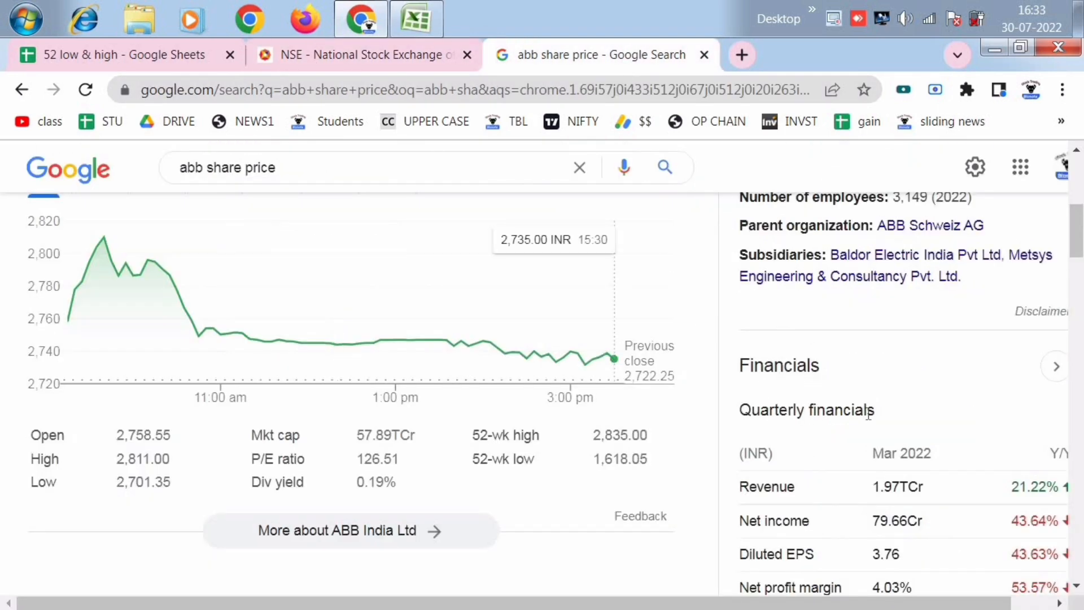
scroll(868, 412, "down", 2)
mouse_move(835, 601)
left_mouse_down()
mouse_move(956, 601)
mouse_move(816, 597)
left_mouse_up()
scroll(714, 458, "up", 1)
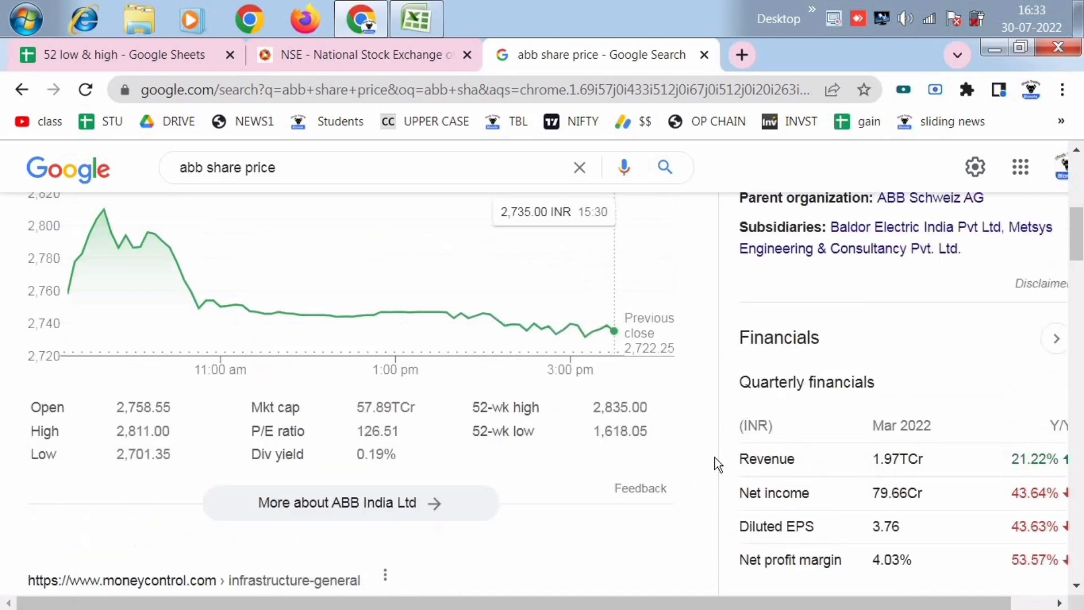
scroll(714, 457, "up", 1)
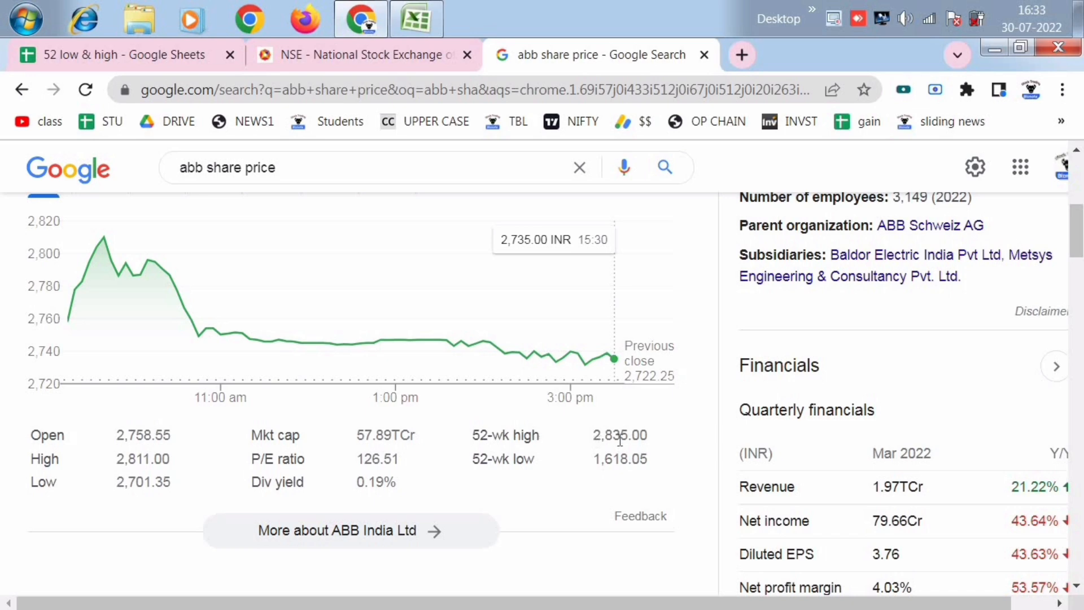
- Compare the 52 WEEK HIGH value in G2 with the 52-wk high on ABB's share price page, returning to the sheet
left_click(177, 75)
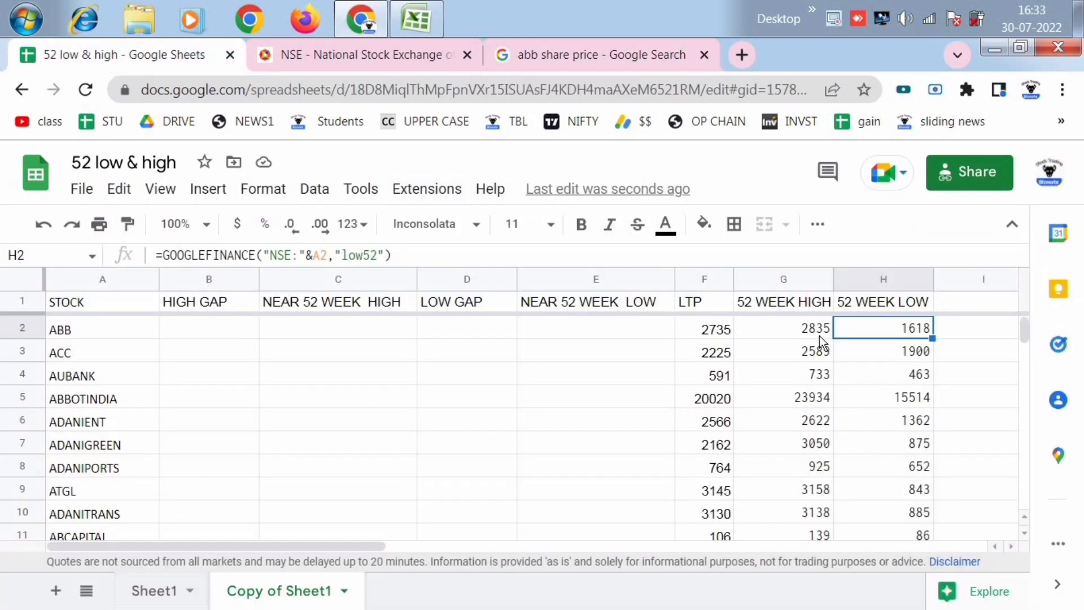
left_click(823, 370)
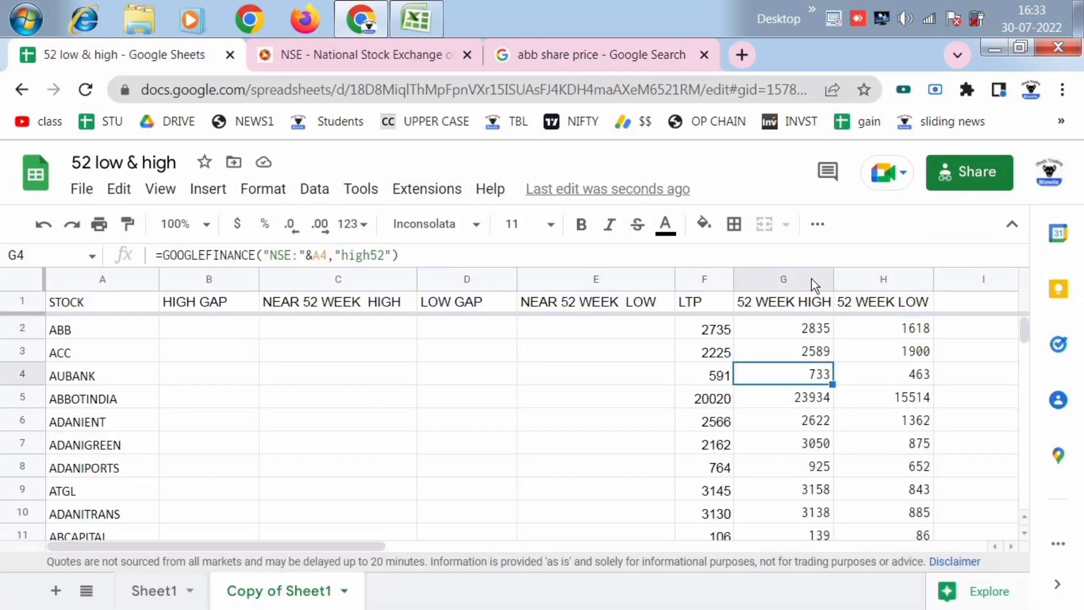
left_click(581, 52)
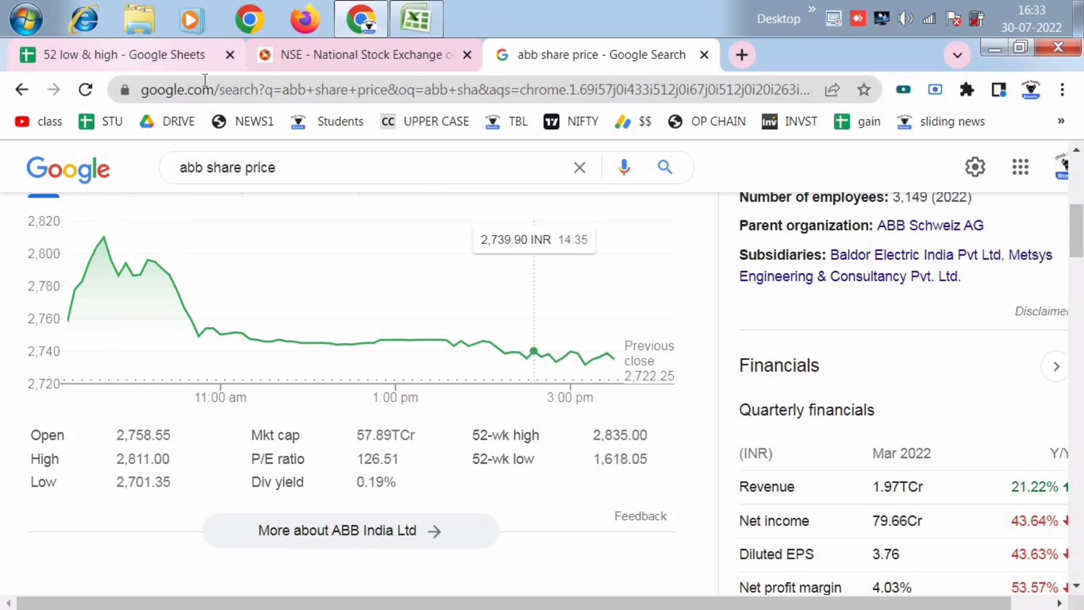
left_click(113, 54)
left_click(812, 333)
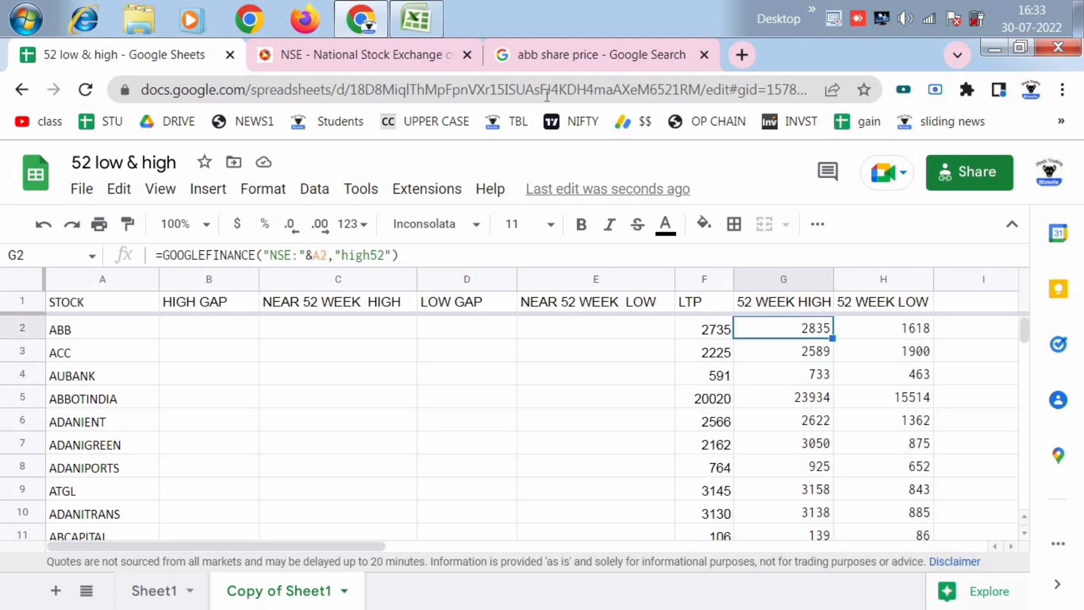
left_click(549, 53)
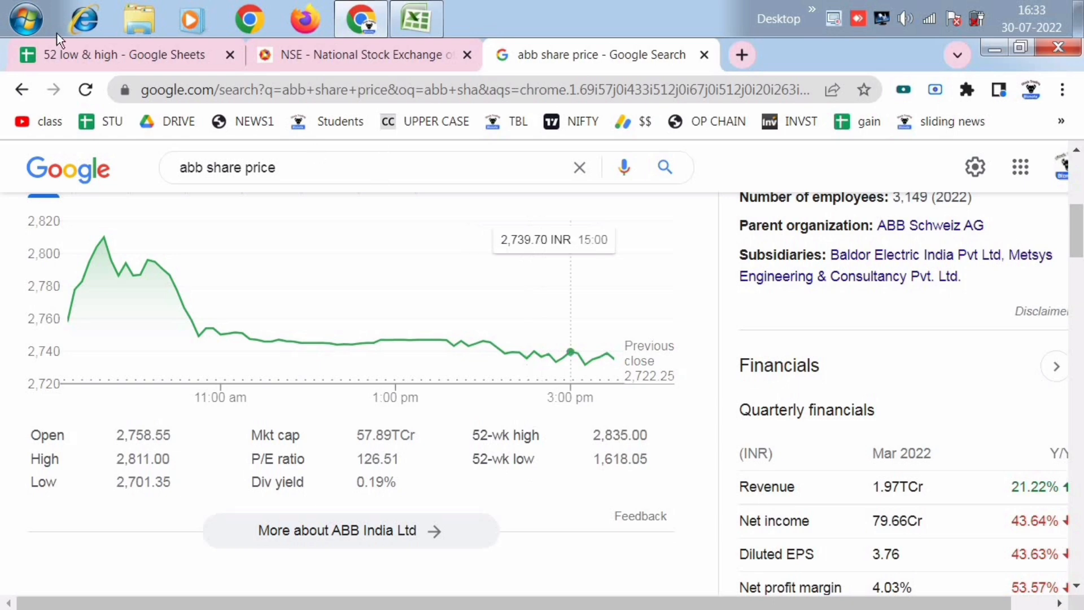
left_click(100, 58)
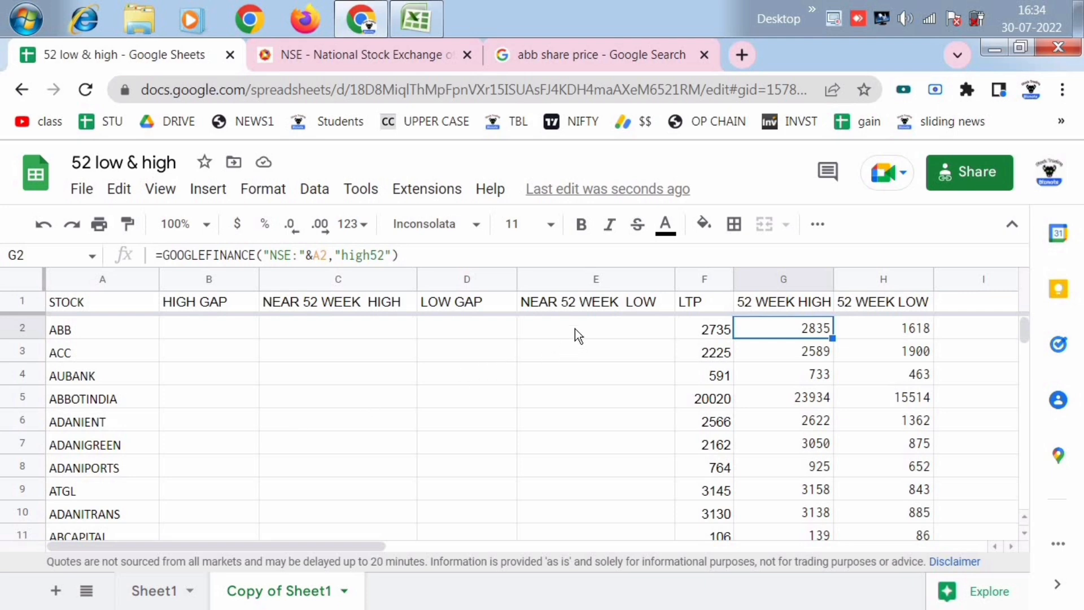
- Enter 5% for ABB in both HIGH GAP cell B2 and LOW GAP cell D2
left_click(328, 332)
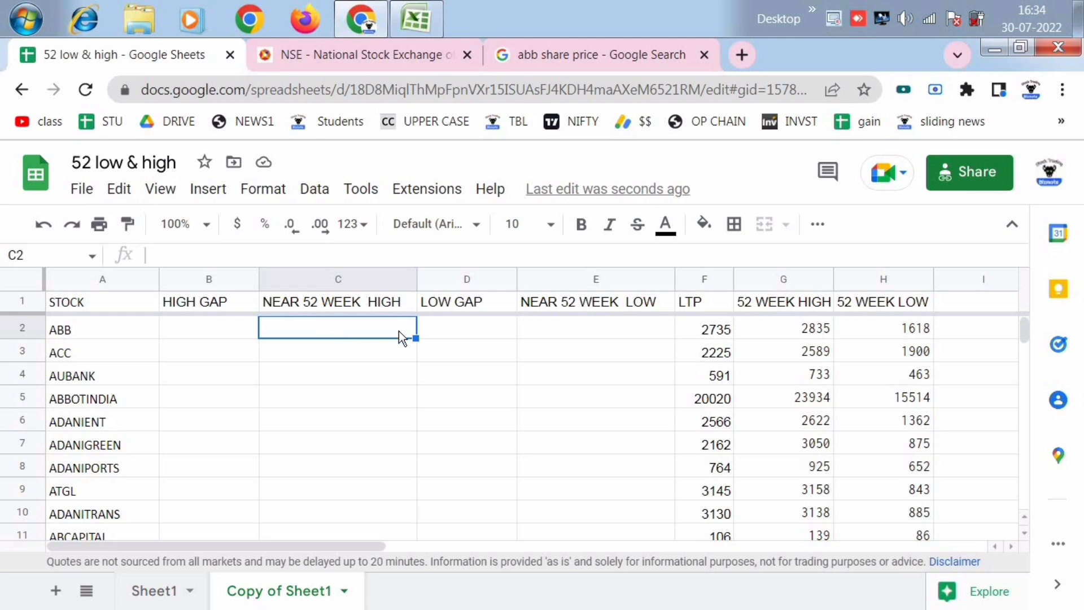
left_click(221, 330)
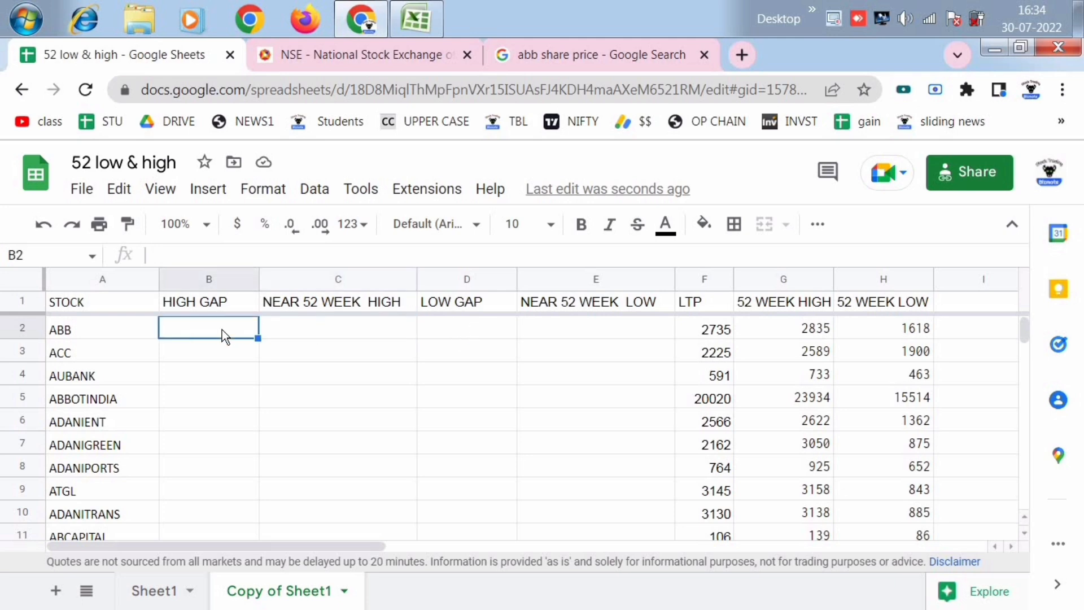
type("5%")
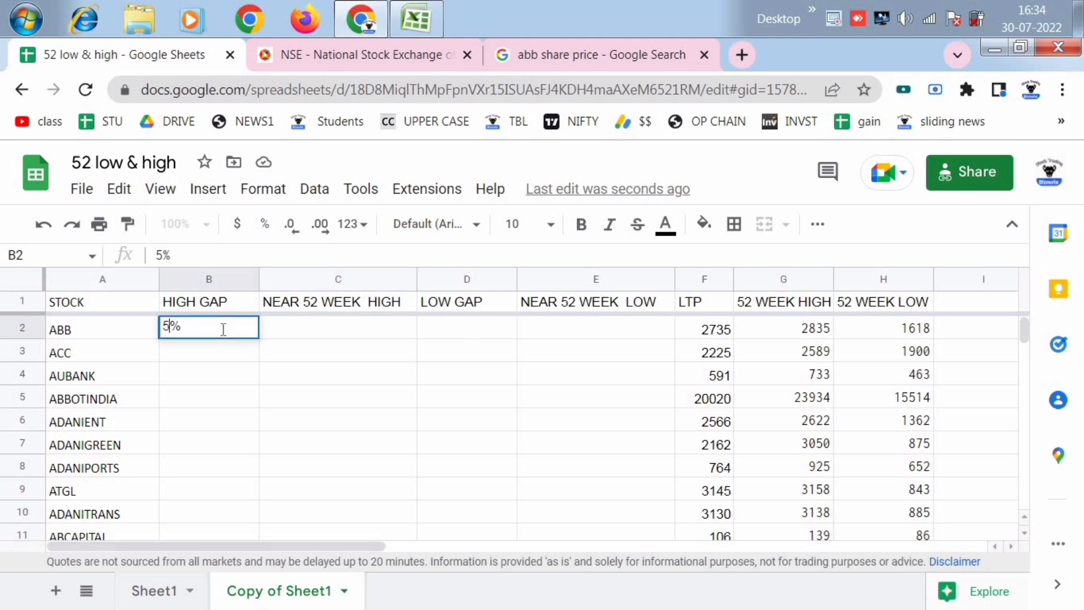
key("Return")
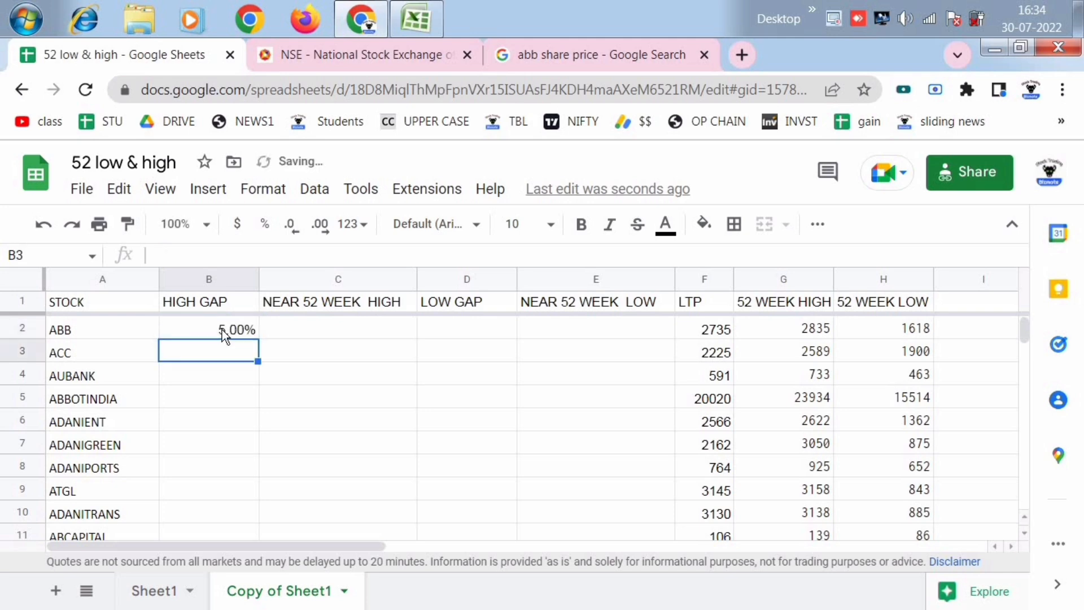
left_click(486, 327)
type("5")
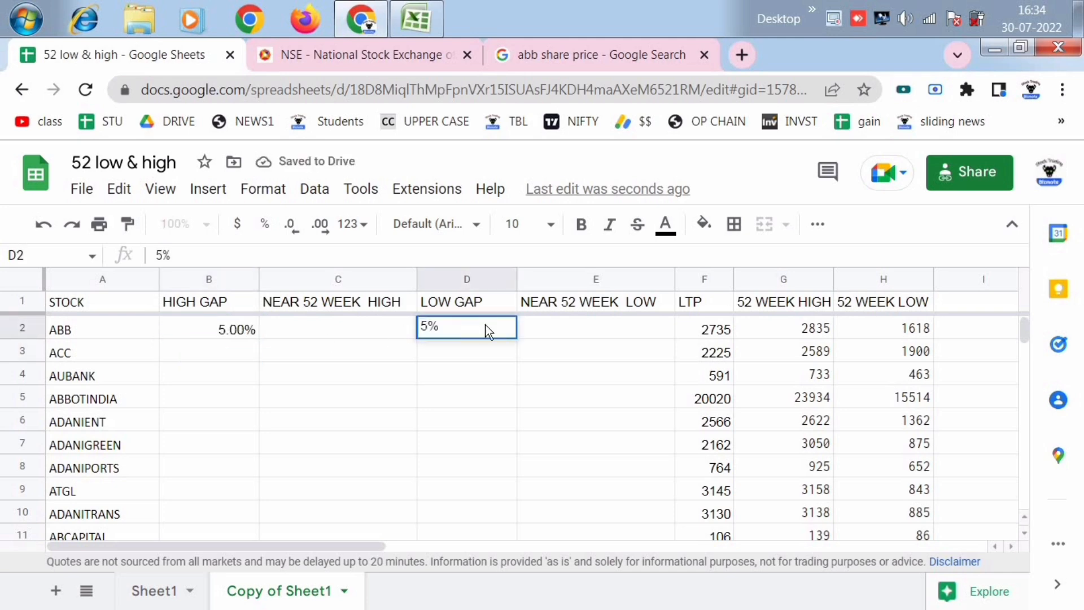
key("Return")
- Enter placeholder zeros across B201:E201 in the last stock row, using 0% for both gap cells
left_click(180, 381)
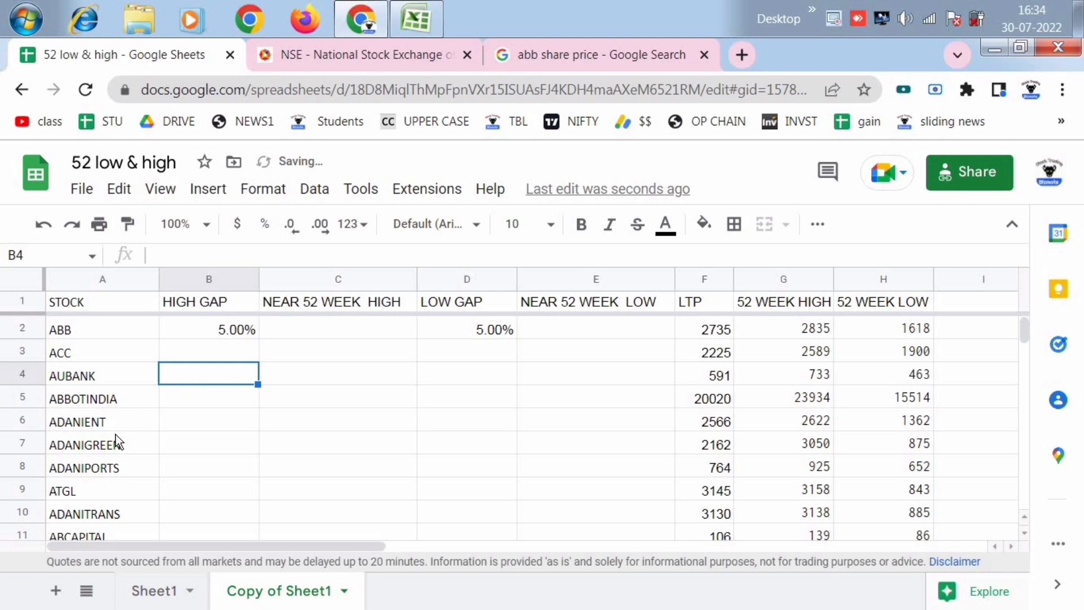
scroll(97, 428, "down", 3)
left_click(97, 426)
key("ctrl+shift+Down")
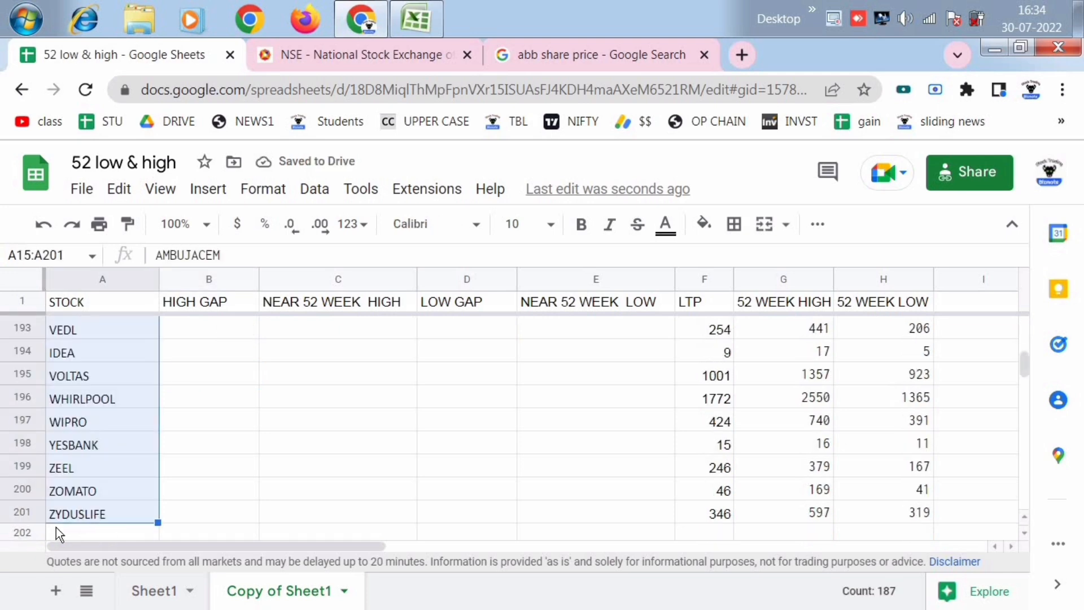
left_click(224, 518)
type("0")
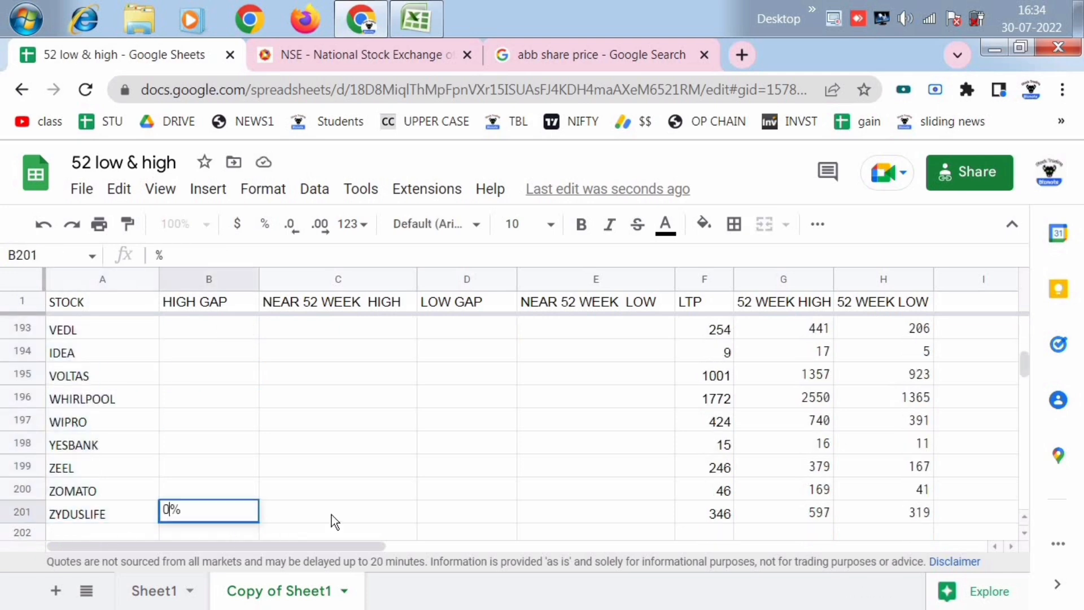
key("Tab")
type("0")
key("Tab")
type("0")
key("Tab")
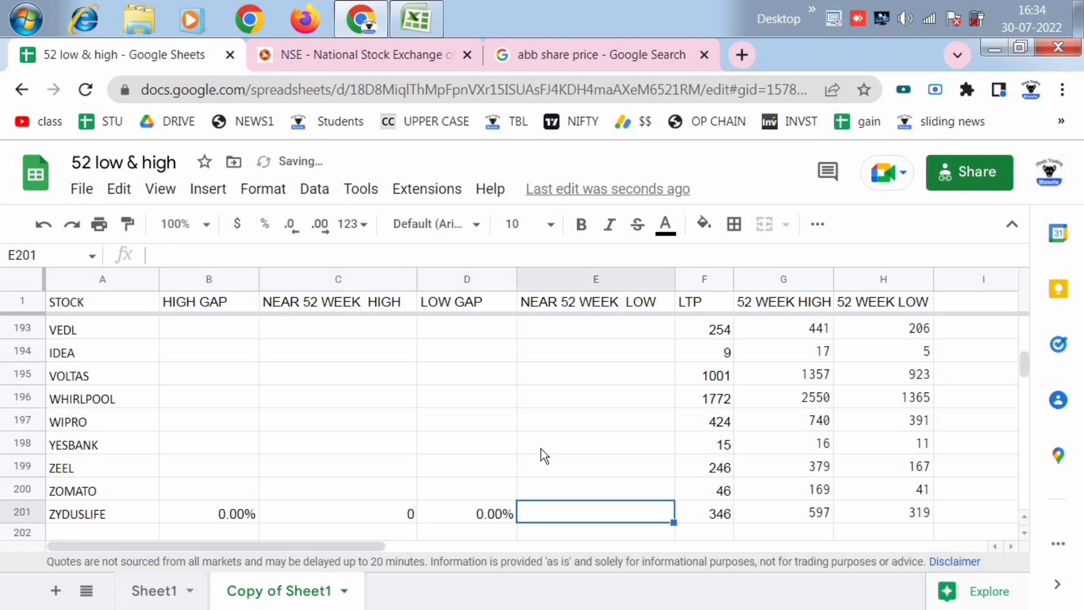
type("0")
left_click(541, 446)
- Copy the 5% from B2 and paste it over the whole HIGH GAP range B2:B201
left_click(225, 515)
key("ctrl+shift+Up")
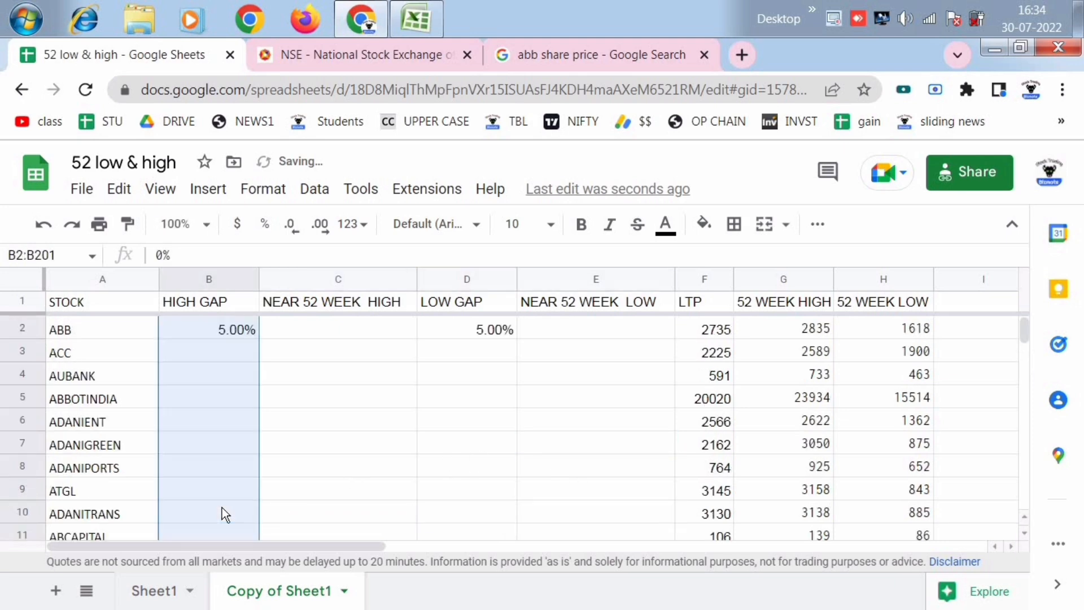
left_click(216, 337)
key("ctrl+c")
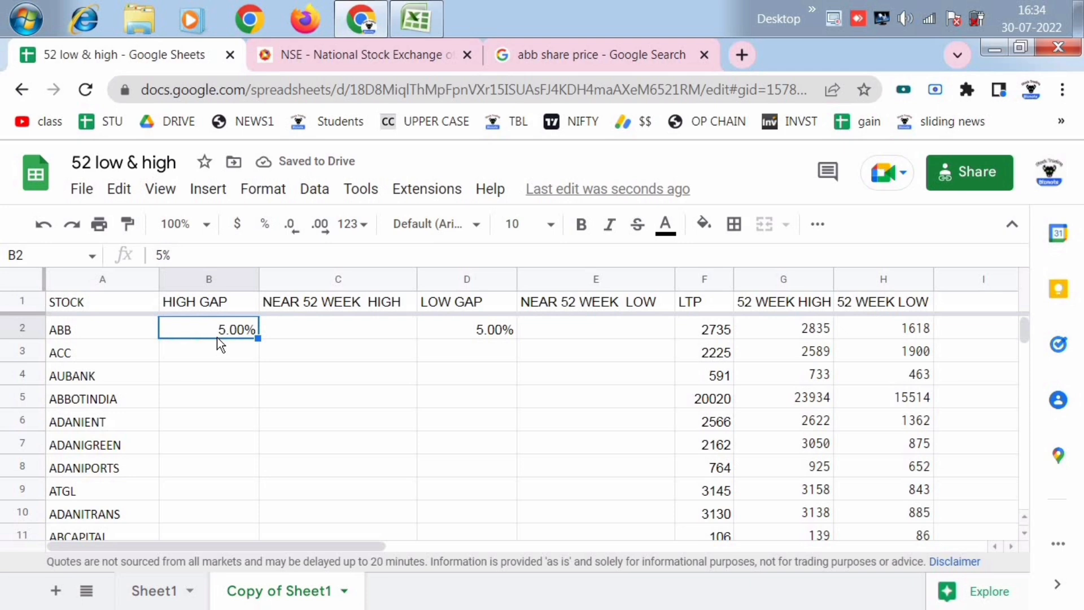
key("ctrl+shift+Down")
key("ctrl+v")
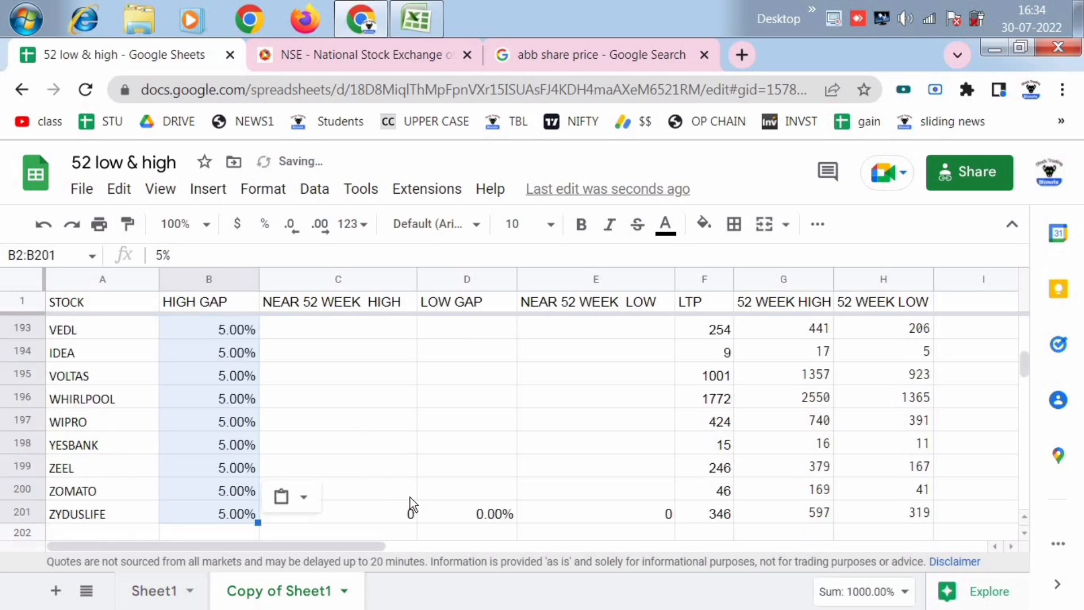
- Copy the 5% from D2 and paste it over the whole LOW GAP range D2:D201
left_click(412, 473)
left_click(478, 512)
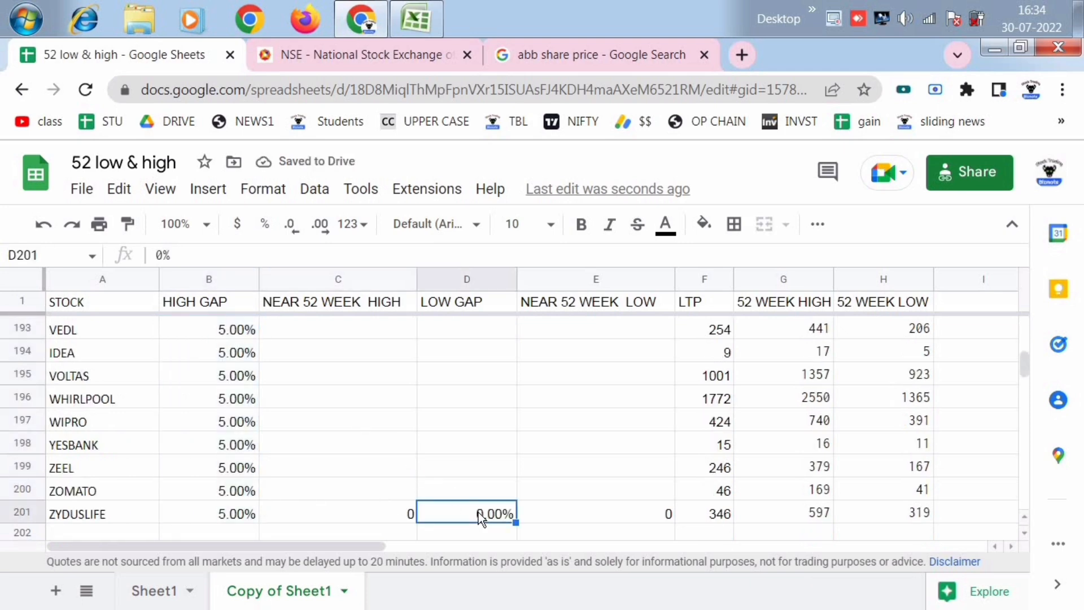
key("ctrl+shift+Up")
left_click(494, 334)
key("ctrl+c")
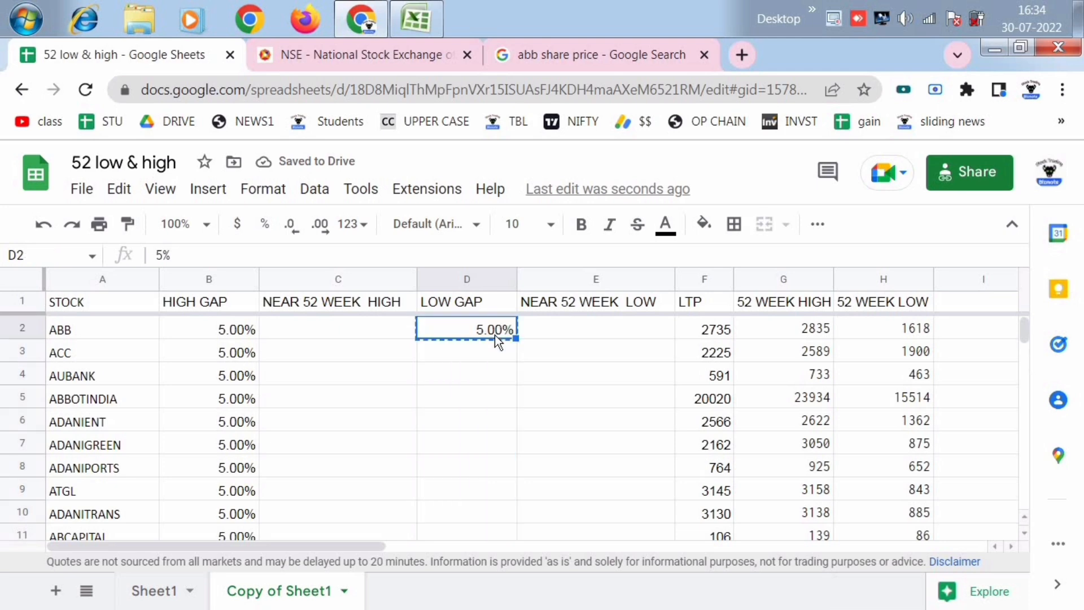
key("ctrl+shift+Down")
key("ctrl+v")
left_click(522, 396)
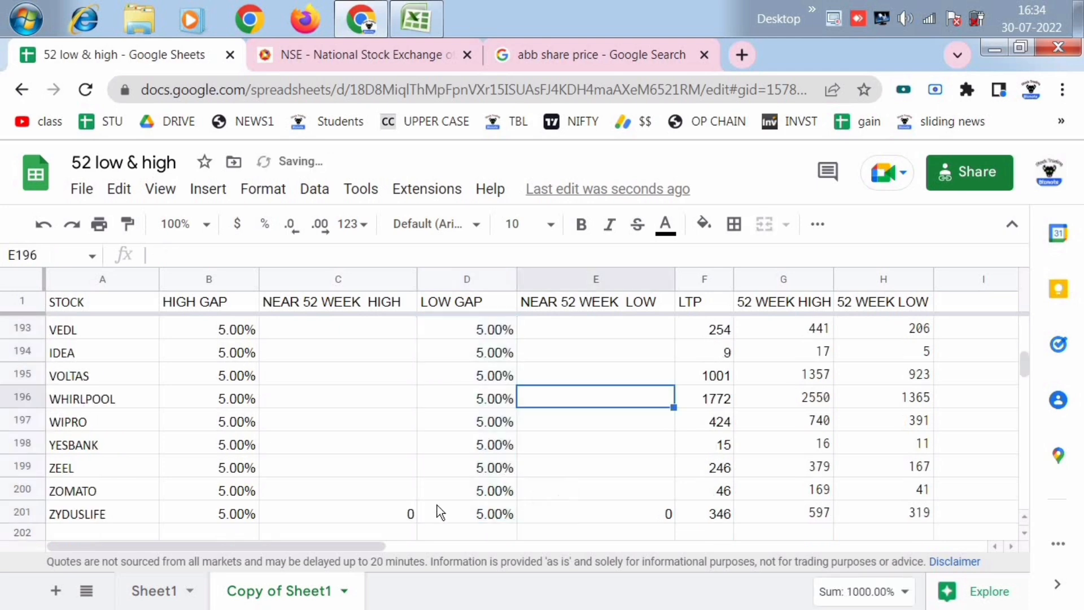
- Begin the NEAR 52 WEEK HIGH formula for ABB in C2 with =abs((G2
scroll(589, 435, "up", 15)
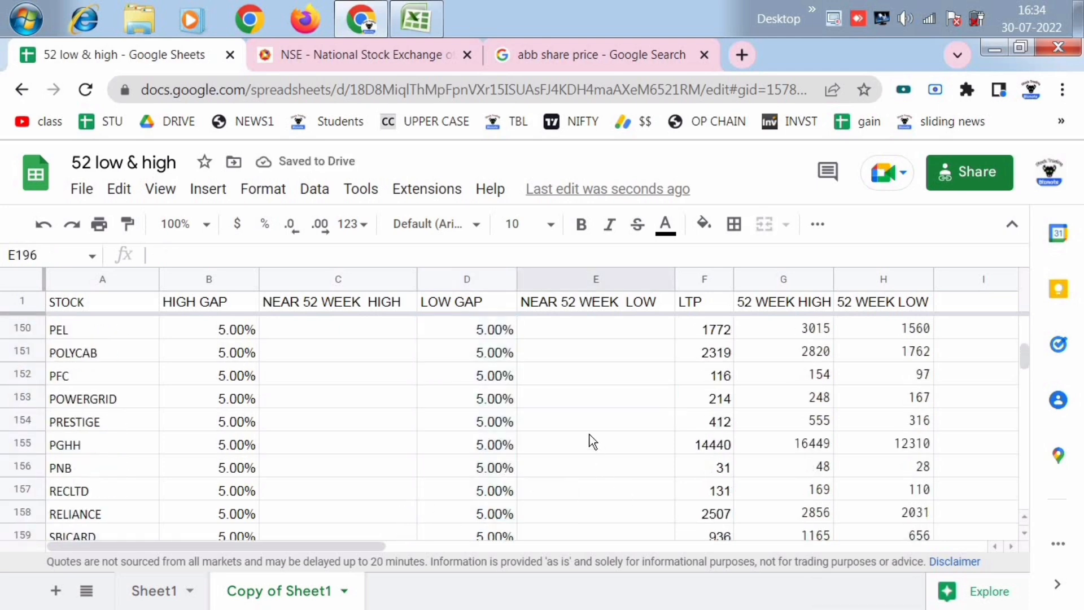
scroll(589, 434, "up", 6)
left_click(500, 488)
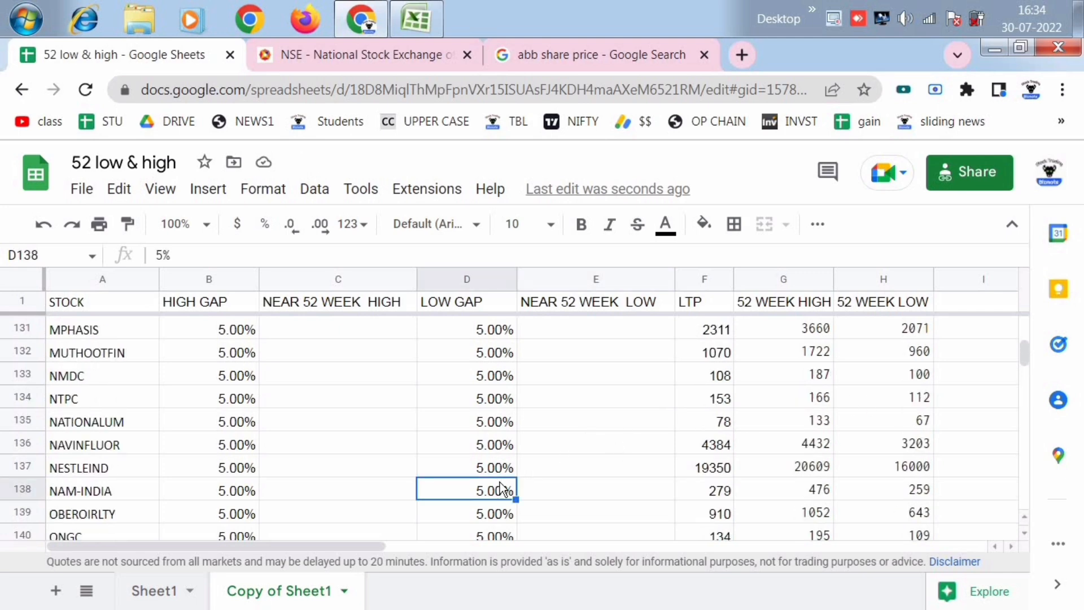
key("ctrl+shift+Up")
left_click(541, 402)
scroll(643, 409, "up", 12)
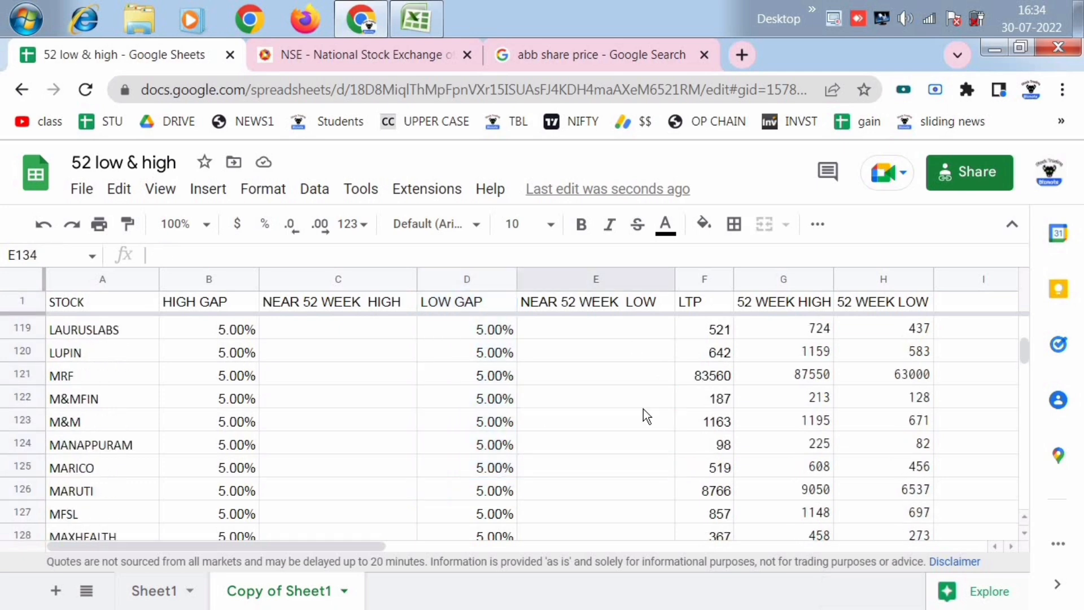
left_click_drag(1023, 353, 1023, 314)
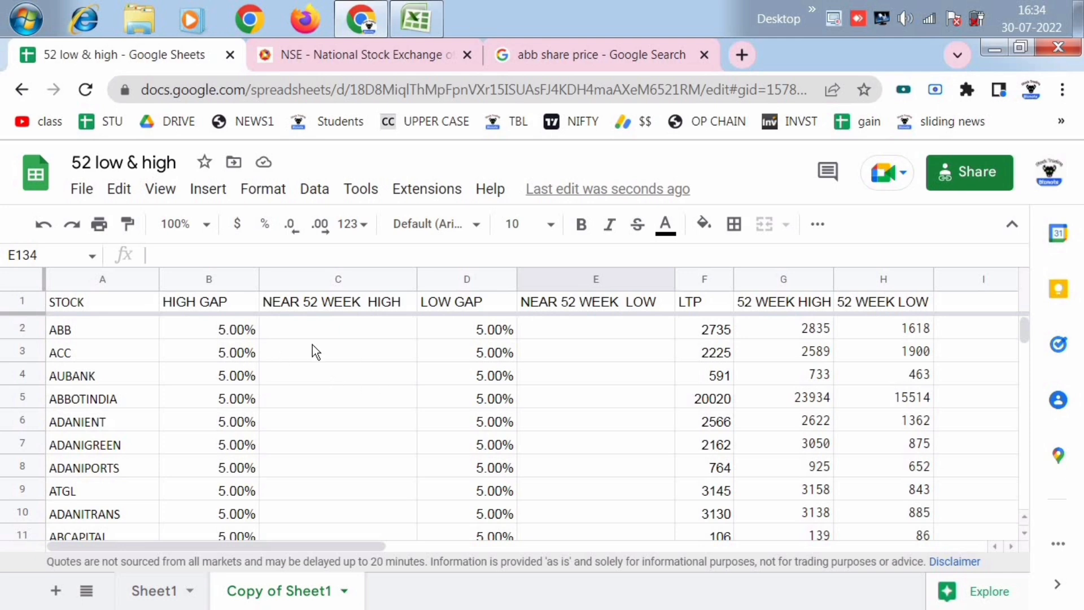
left_click(300, 331)
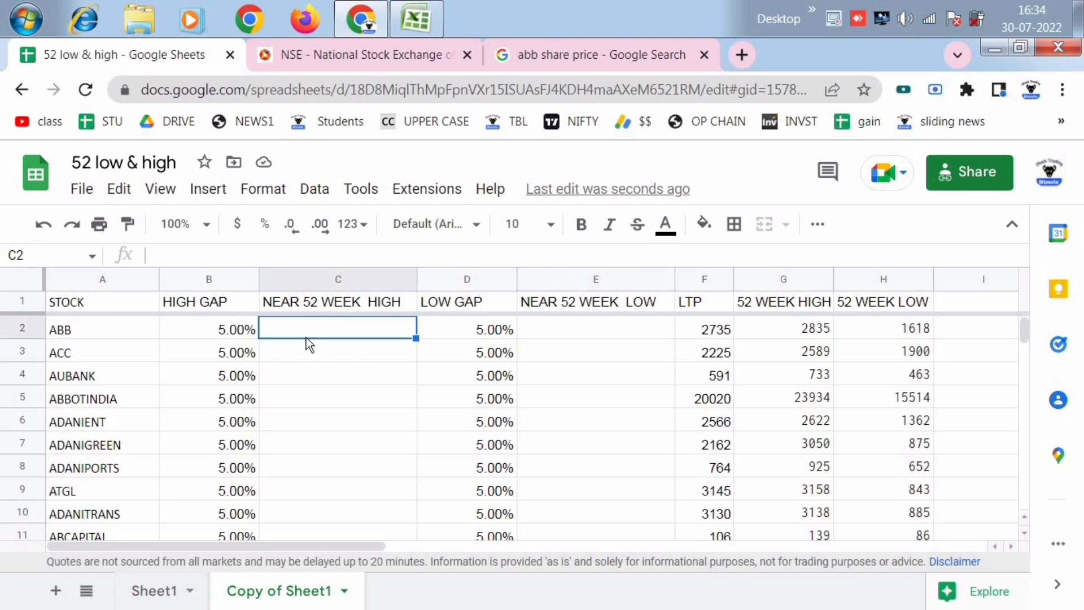
type("=abs")
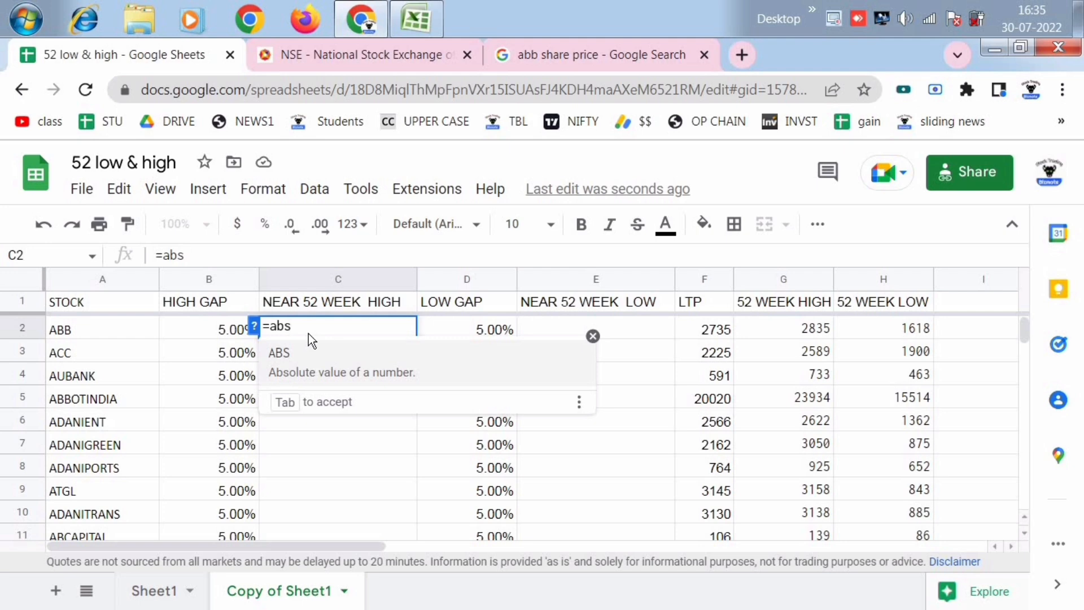
type("((")
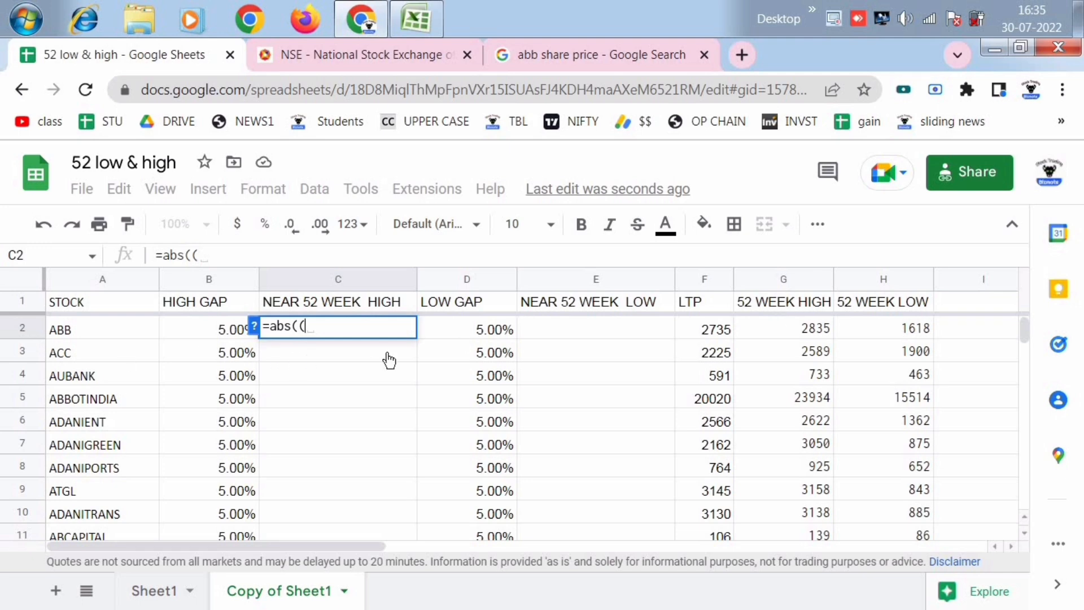
type("g2")
key("BackSpace")
key("BackSpace")
type("GE")
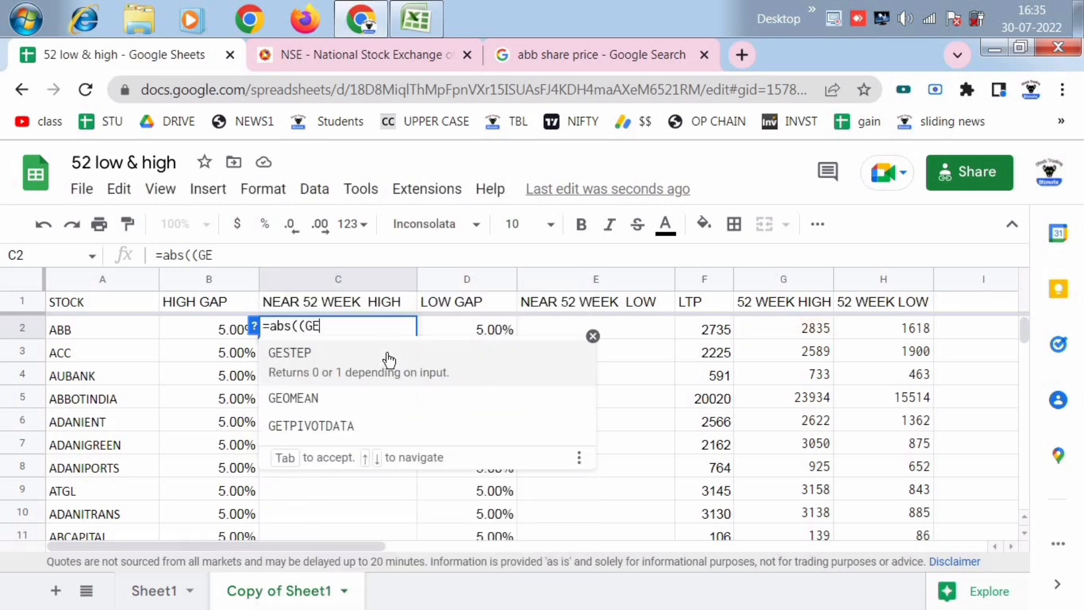
key("BackSpace")
type("2")
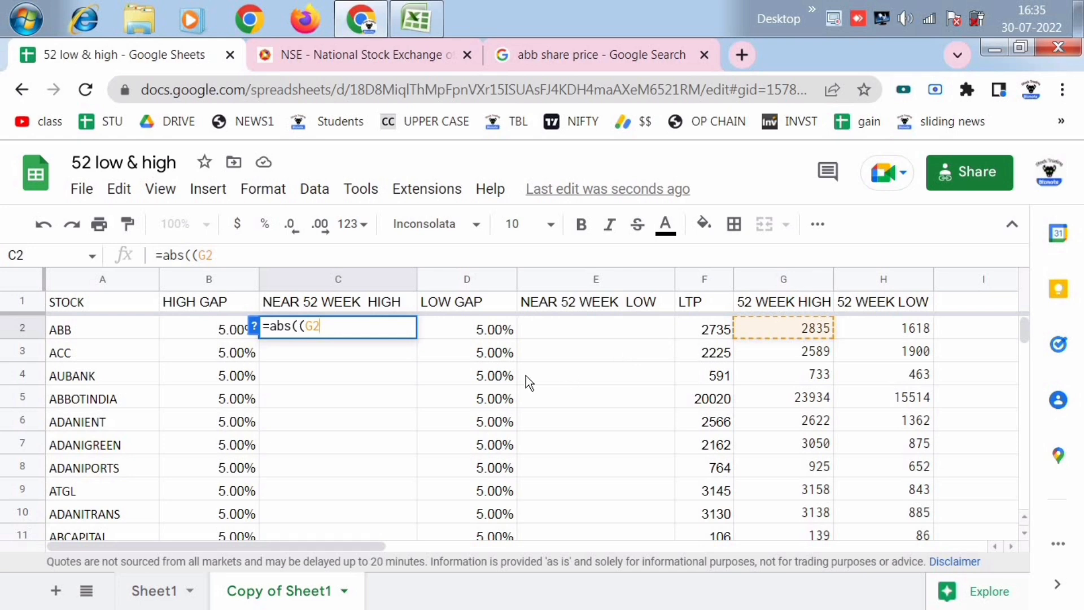
- Extend the unfinished C2 formula to =abs((G2-F2)/G2)<=B, subtracting the LTP and dividing by the 52-week high
type("-")
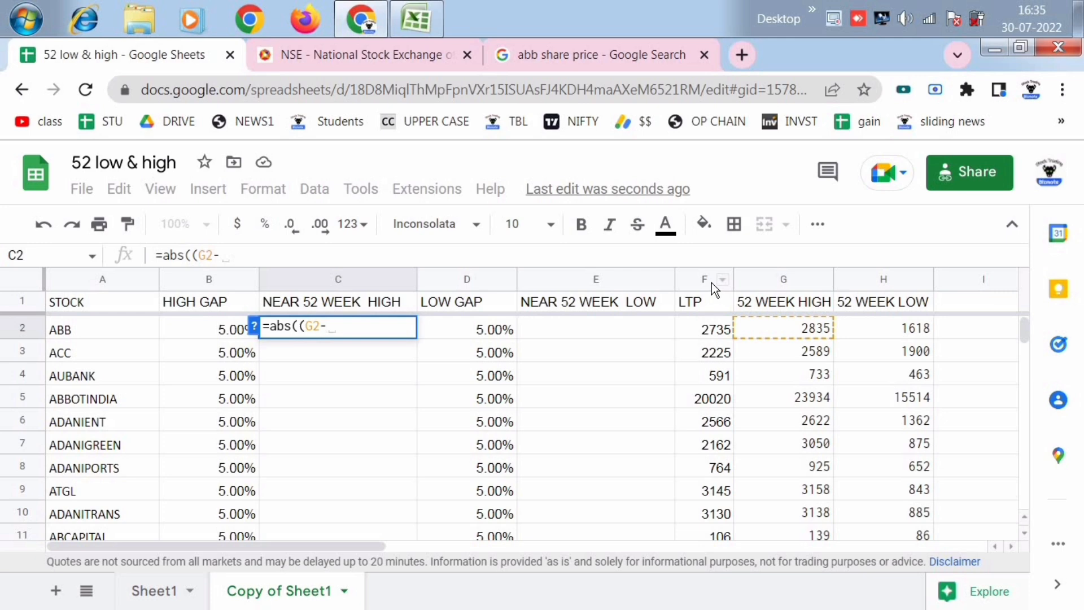
type("F")
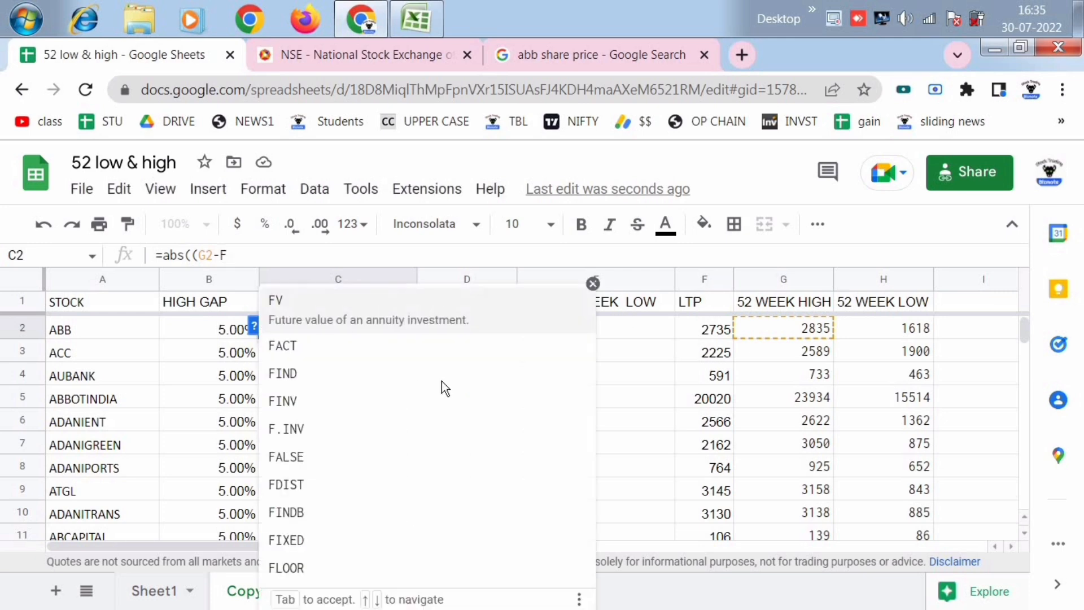
type("2(")
key("BackSpace")
type(")")
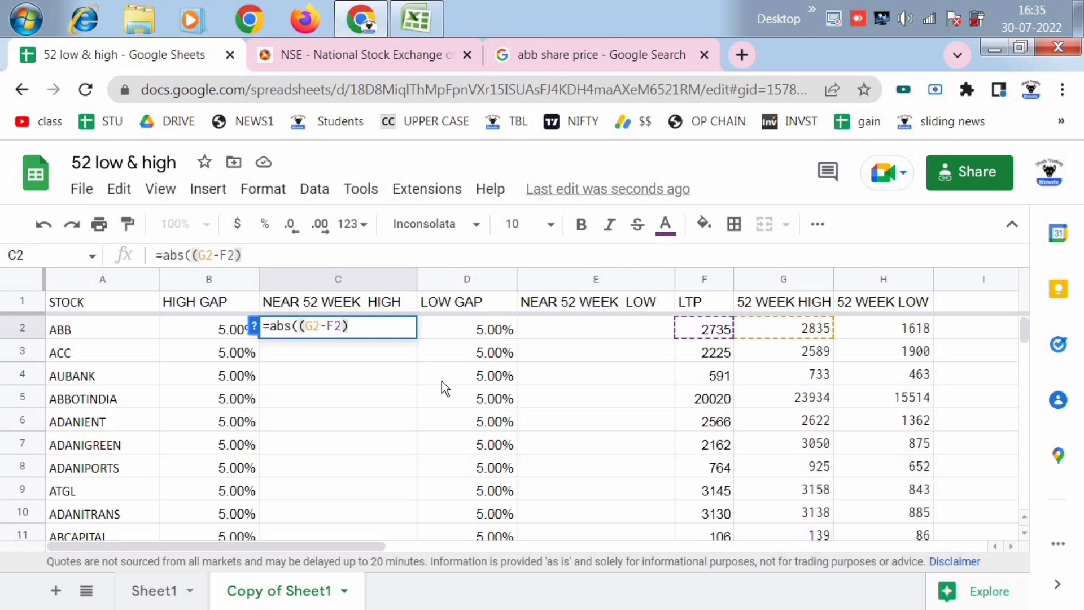
type("/")
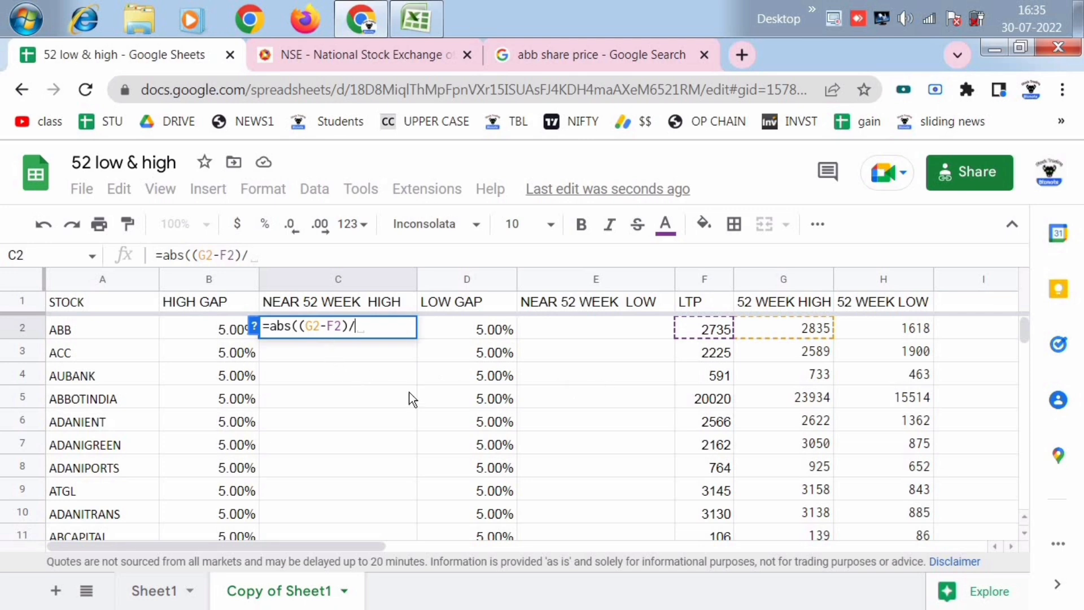
type("G2")
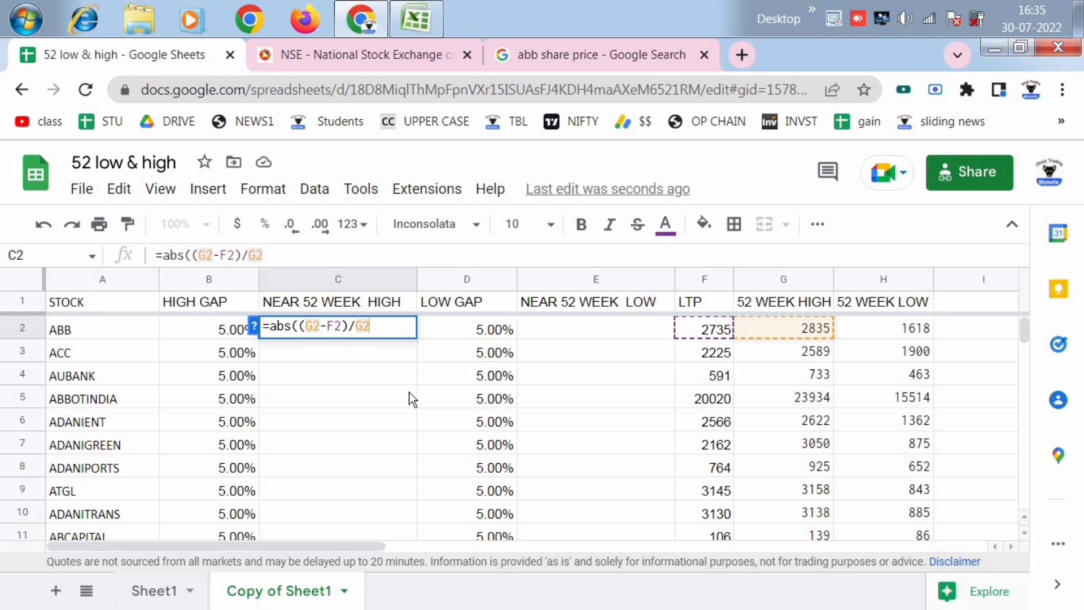
type(")")
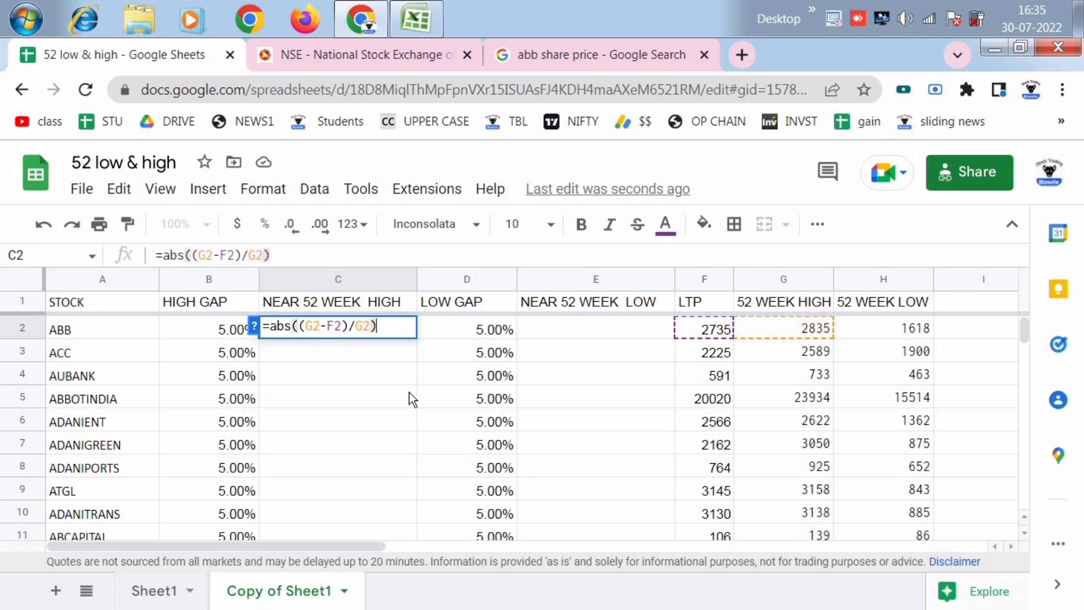
type("<=")
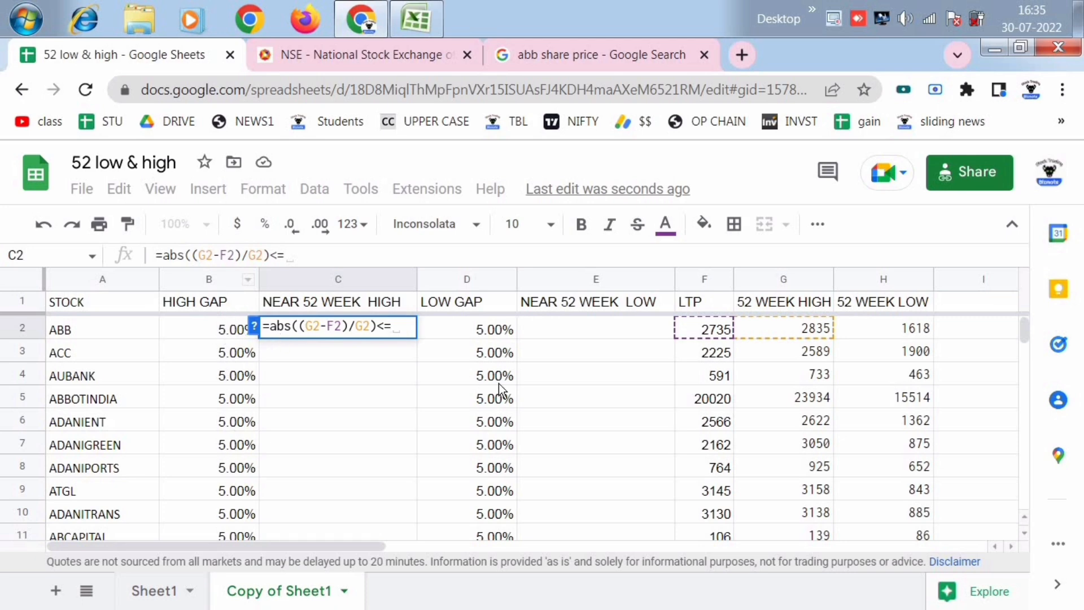
type("B")
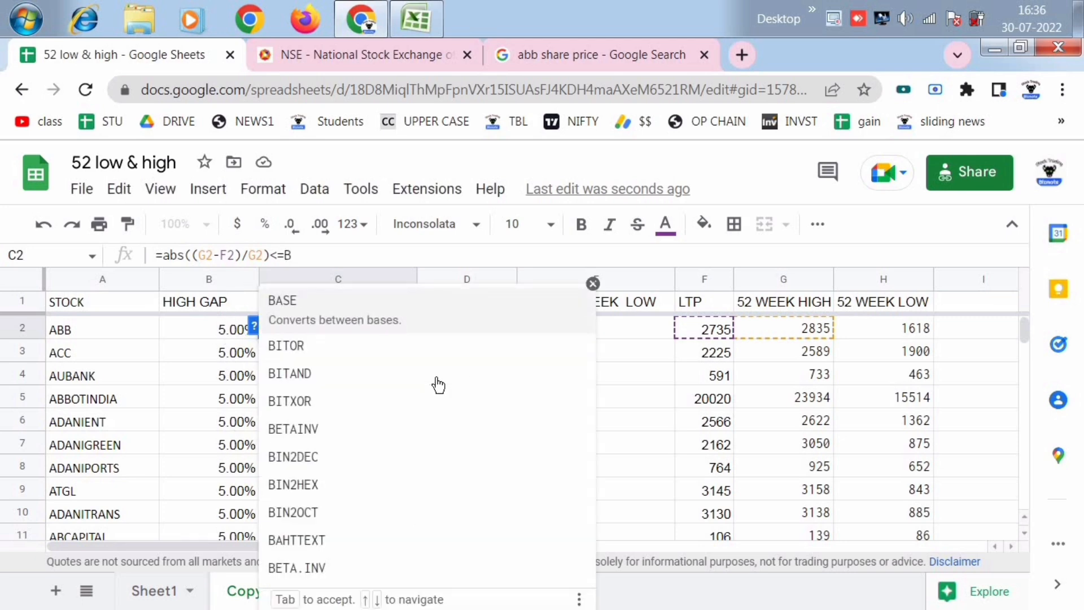
key("Tab")
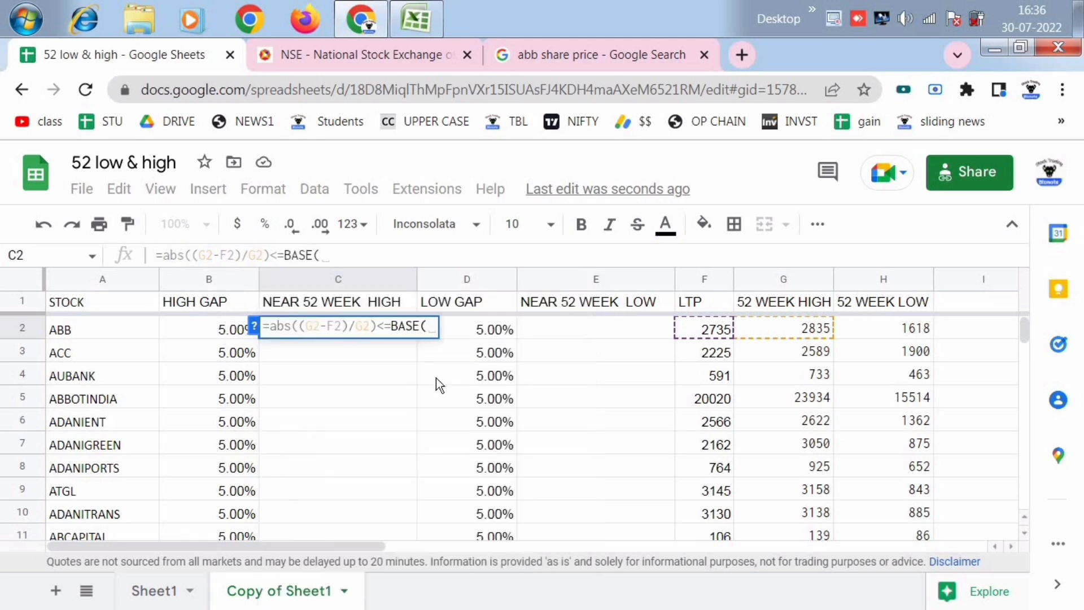
key("BackSpace")
key("BackSpace")
key("BackSpace")
key("BackSpace")
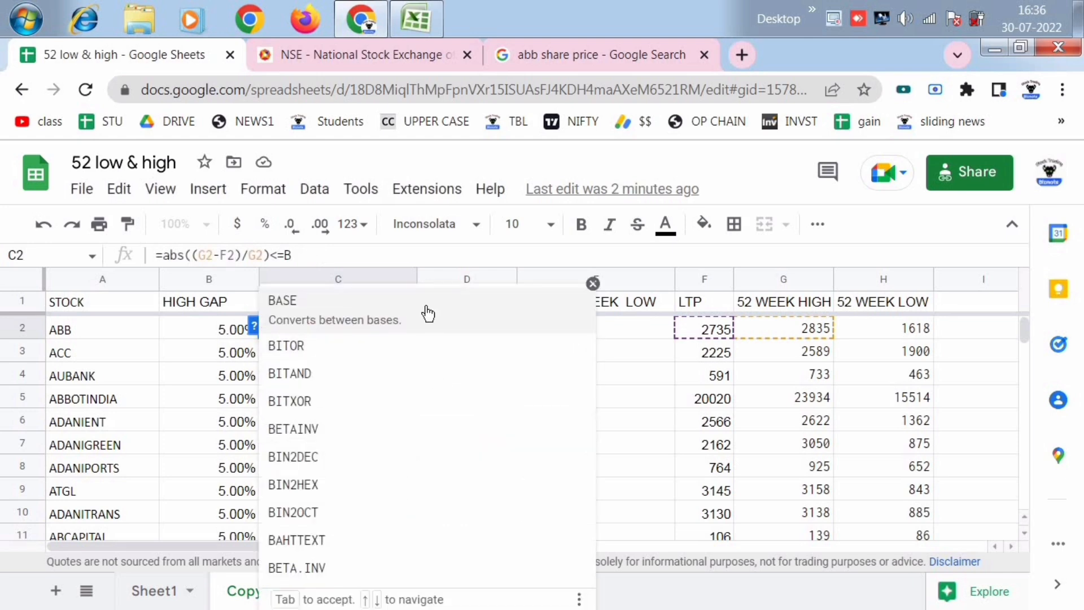
left_click(500, 302)
key("BackSpace")
key("BackSpace")
key("BackSpace")
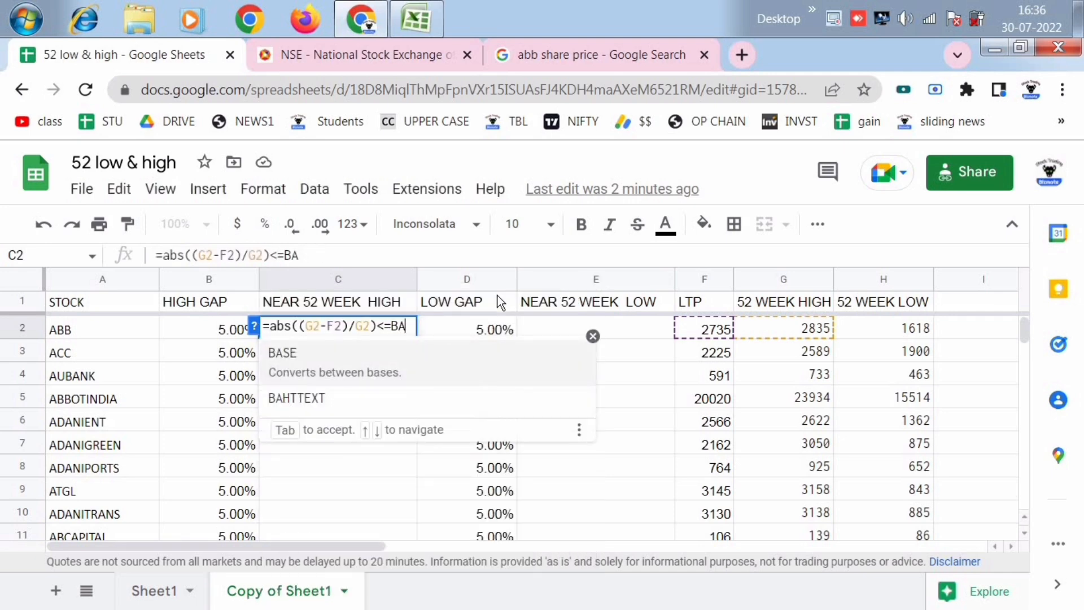
key("BackSpace")
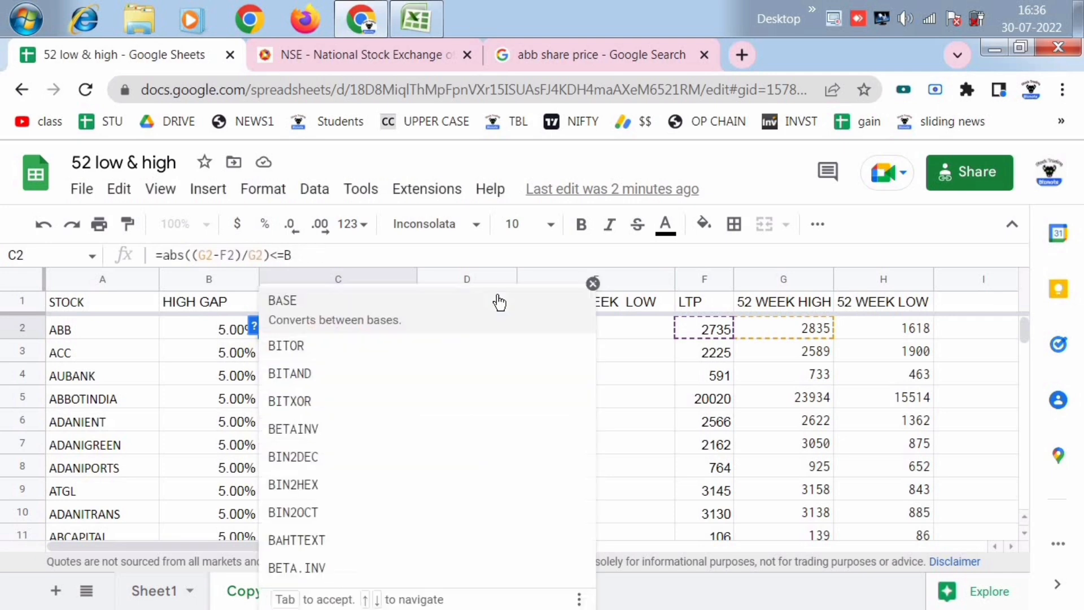
- Complete the comparison reference as B2 and commit the C2 formula as =abs((G2-F2)/G2)<=B2
left_click(593, 284)
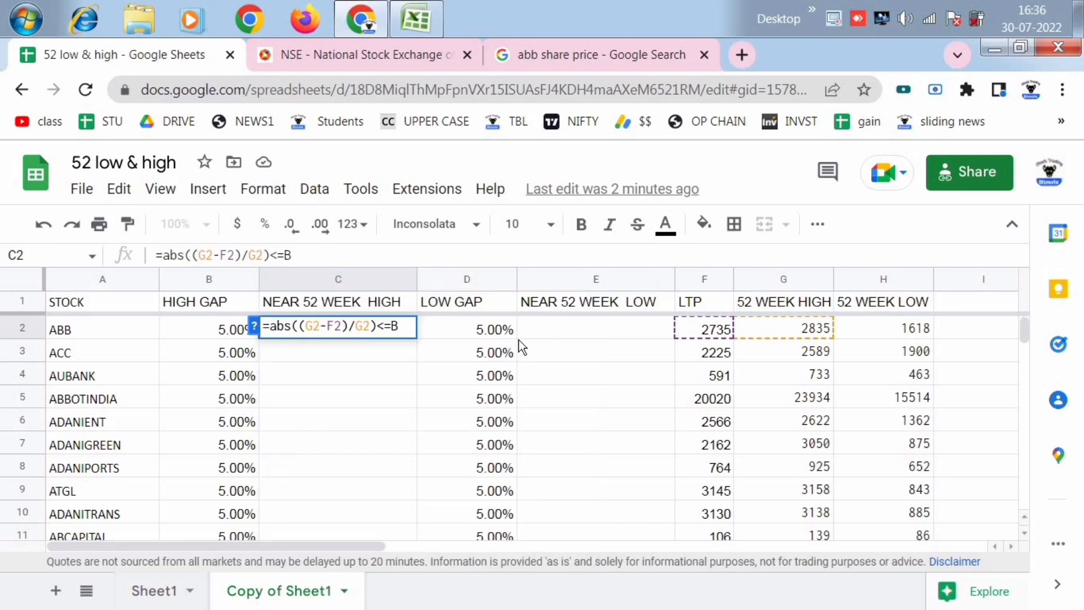
key("Return")
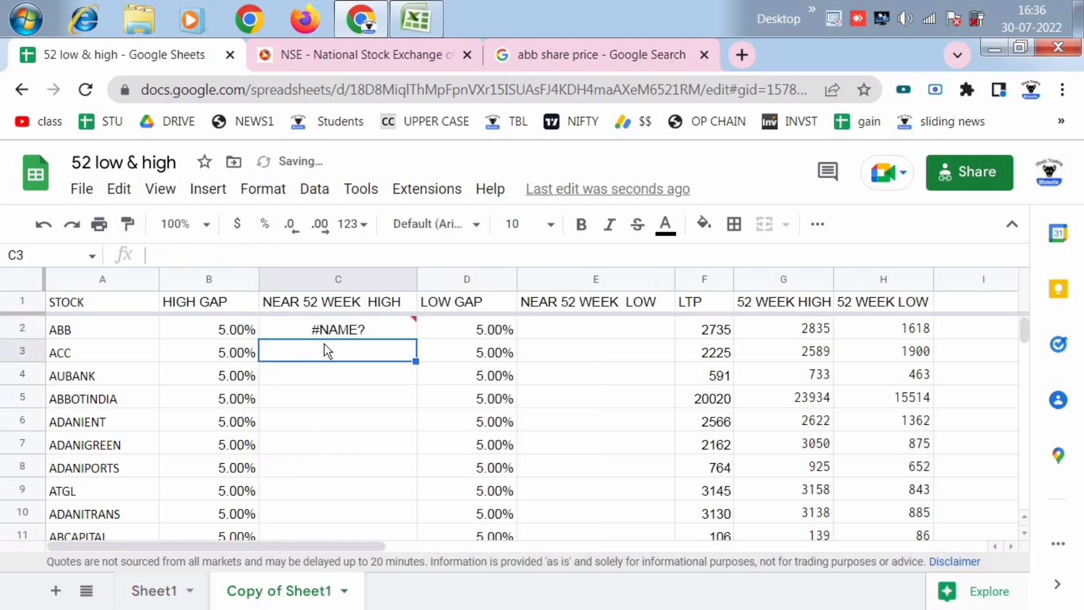
left_click(340, 329)
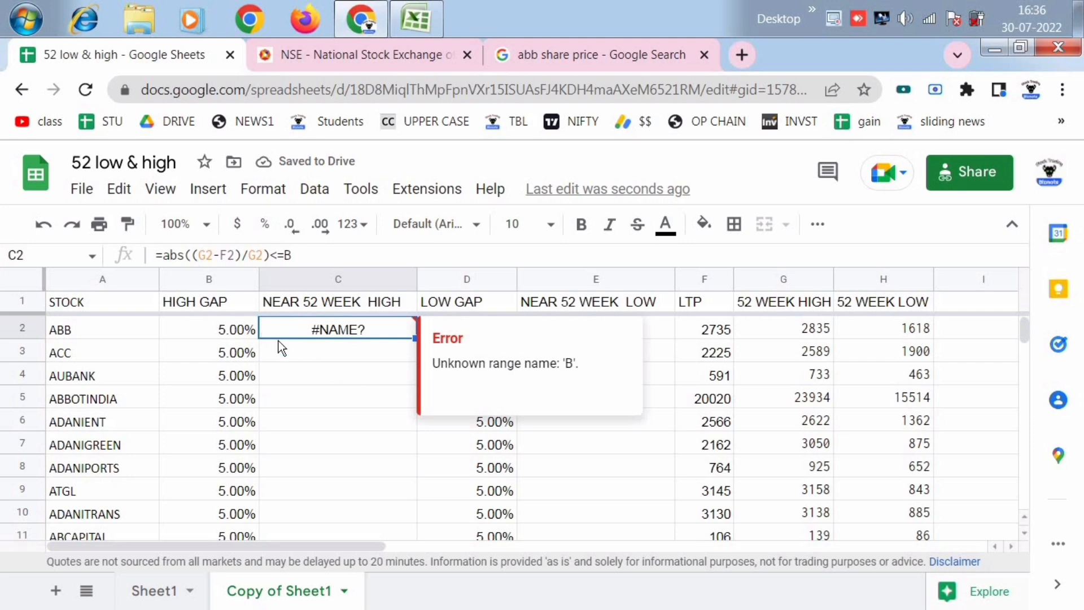
double_click(350, 338)
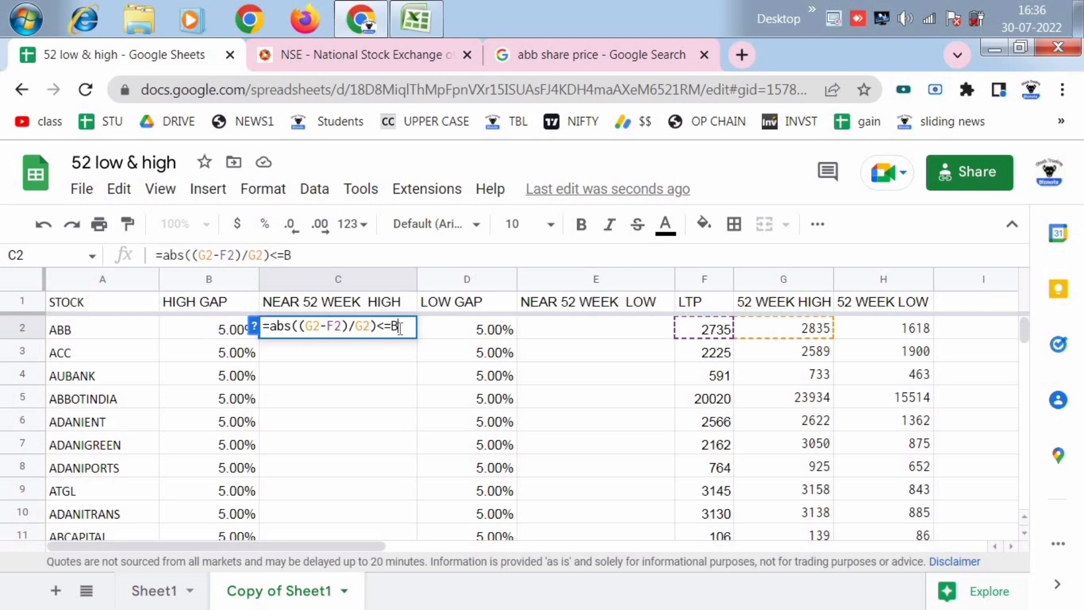
type("2")
key("Return")
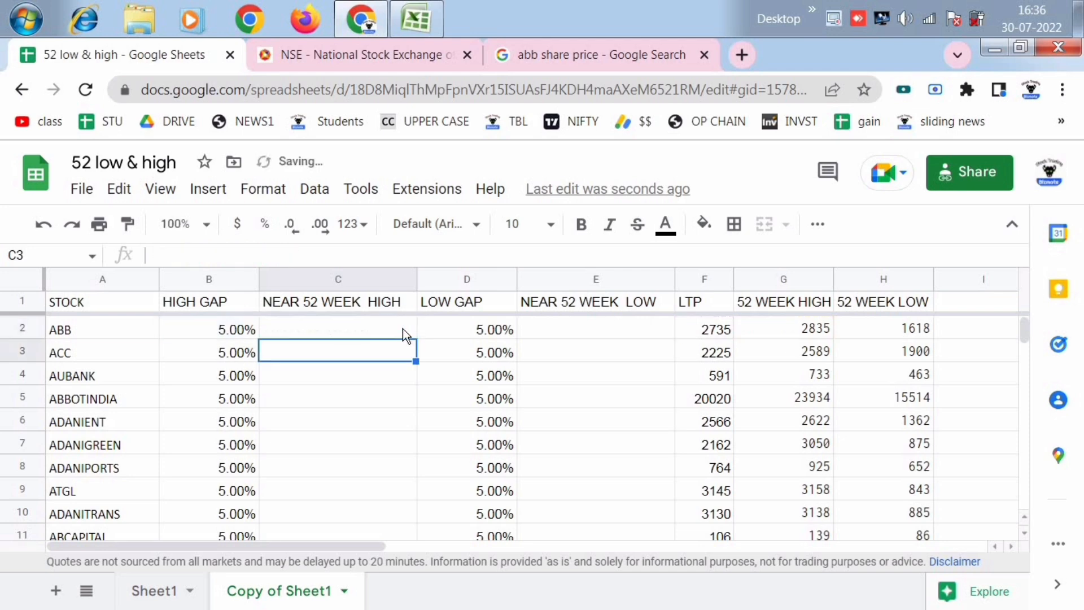
- Fill the C2 formula down the NEAR 52 WEEK HIGH column through C201
left_click(351, 330)
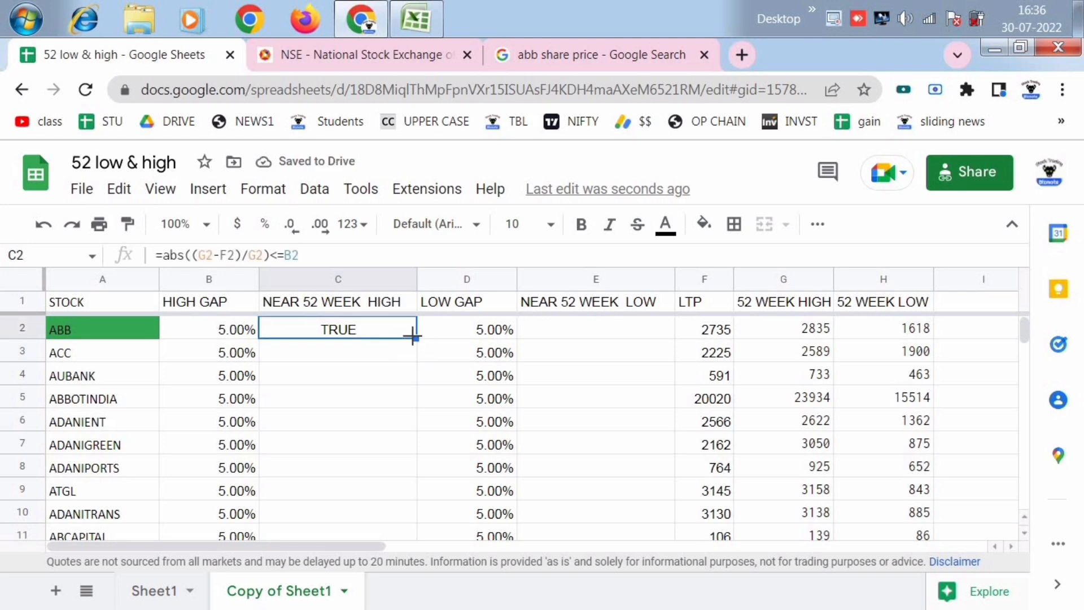
double_click(415, 338)
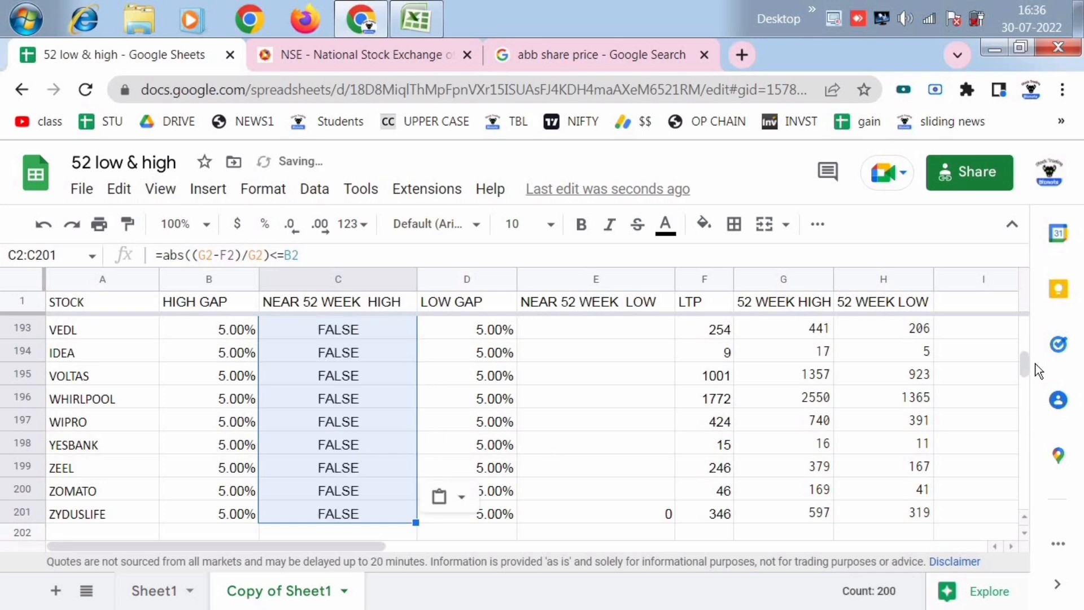
left_click_drag(1026, 367, 1022, 309)
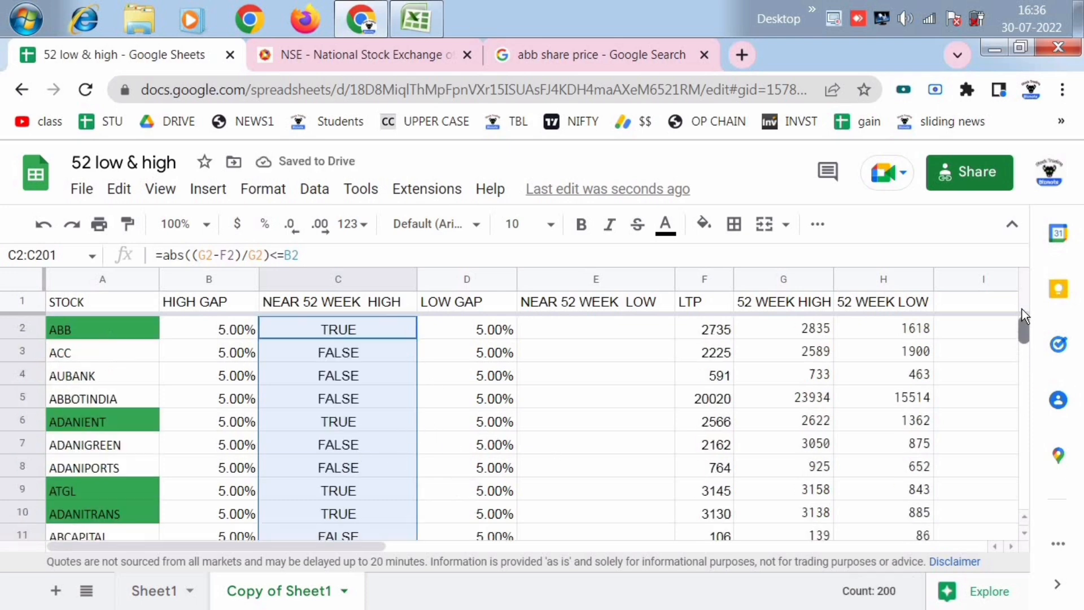
left_click(382, 425)
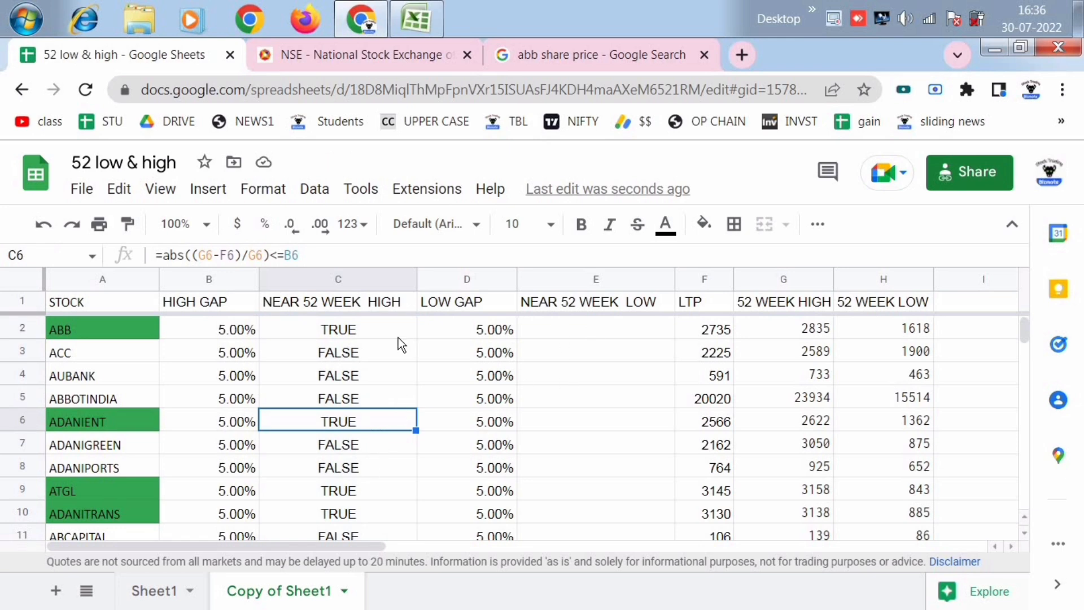
- Copy the C2 formula text =abs((G2-F2)/G2)<=B2 unchanged into E2 of the NEAR 52 WEEK LOW column
left_click(339, 330)
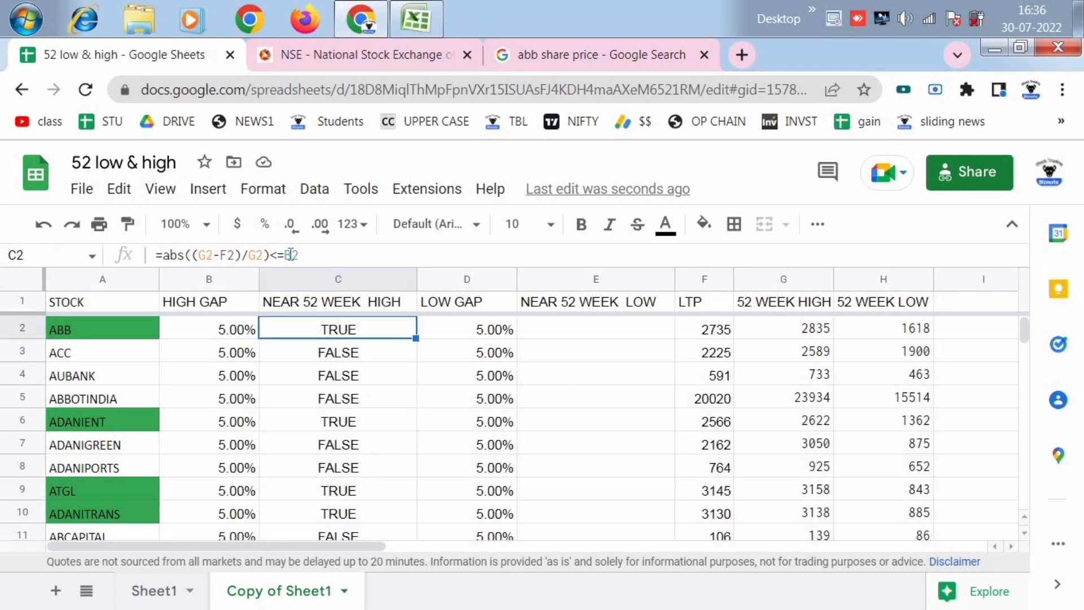
left_click_drag(300, 256, 125, 255)
key("ctrl+c")
left_click(562, 329)
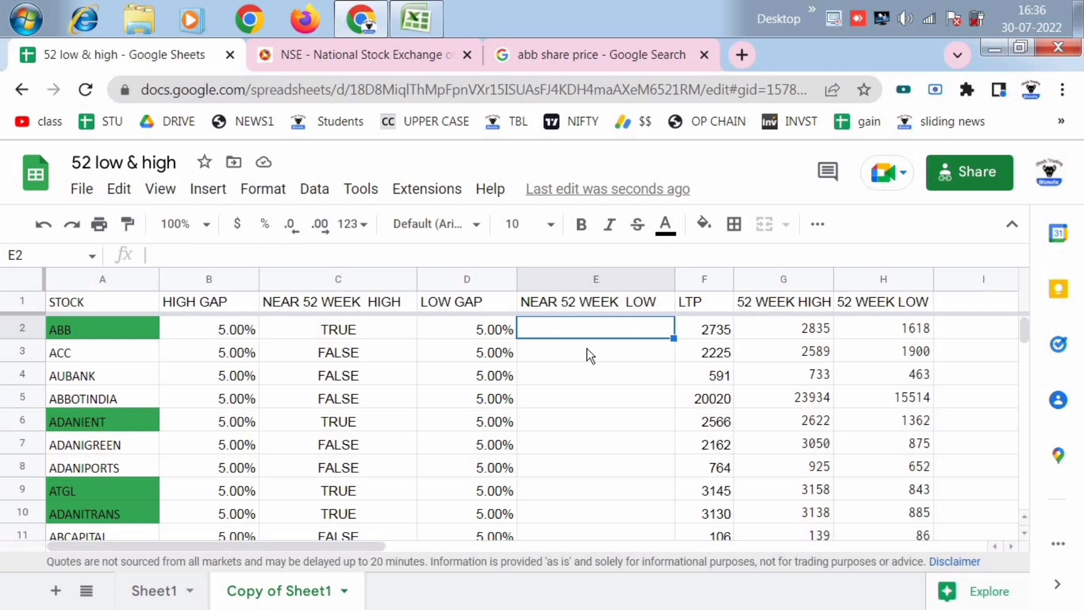
key("ctrl+v")
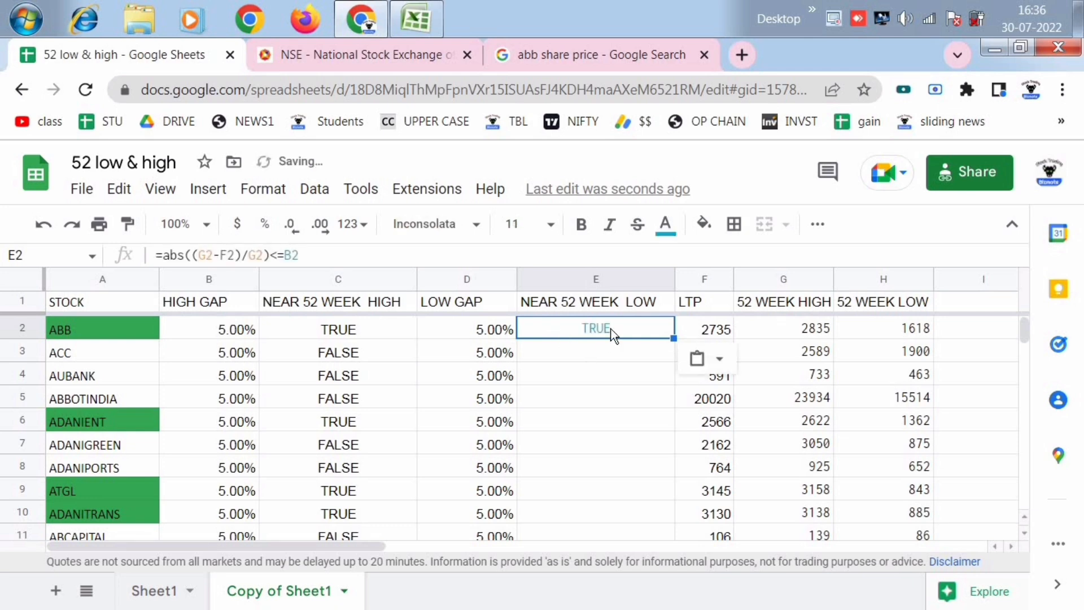
- Replace both G2 references in the E2 formula with H2, so it uses the 52-week low
key("F2")
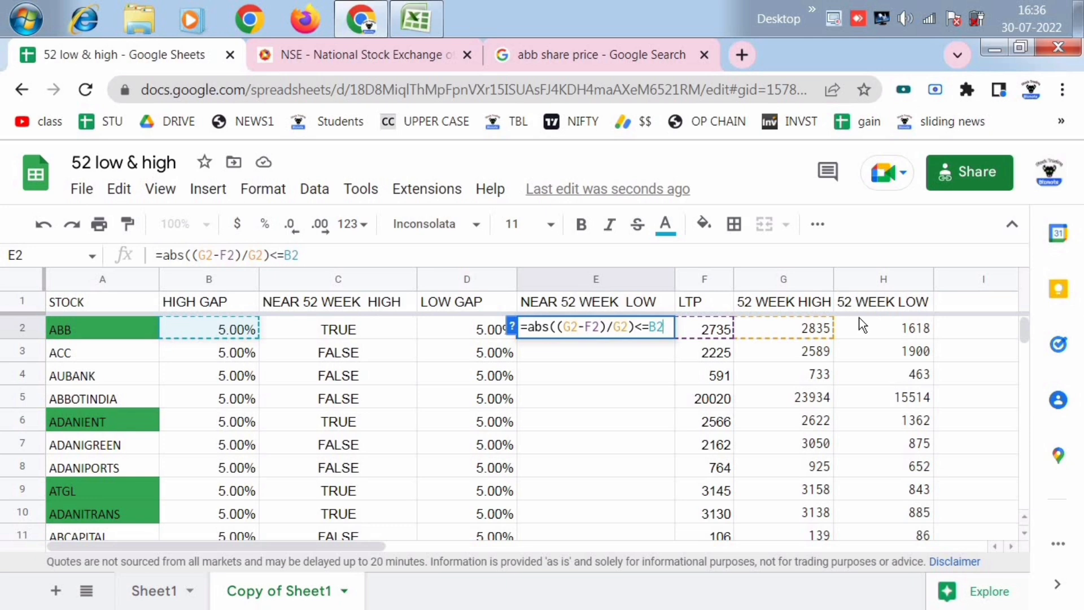
key("Left")
key("Left")
key("Left")
key("Left")
key("Left")
key("Left")
key("Left")
key("Left")
key("Left")
key("Left")
key("Left")
key("Left")
key("Left")
key("BackSpace")
type("H")
left_click(620, 327)
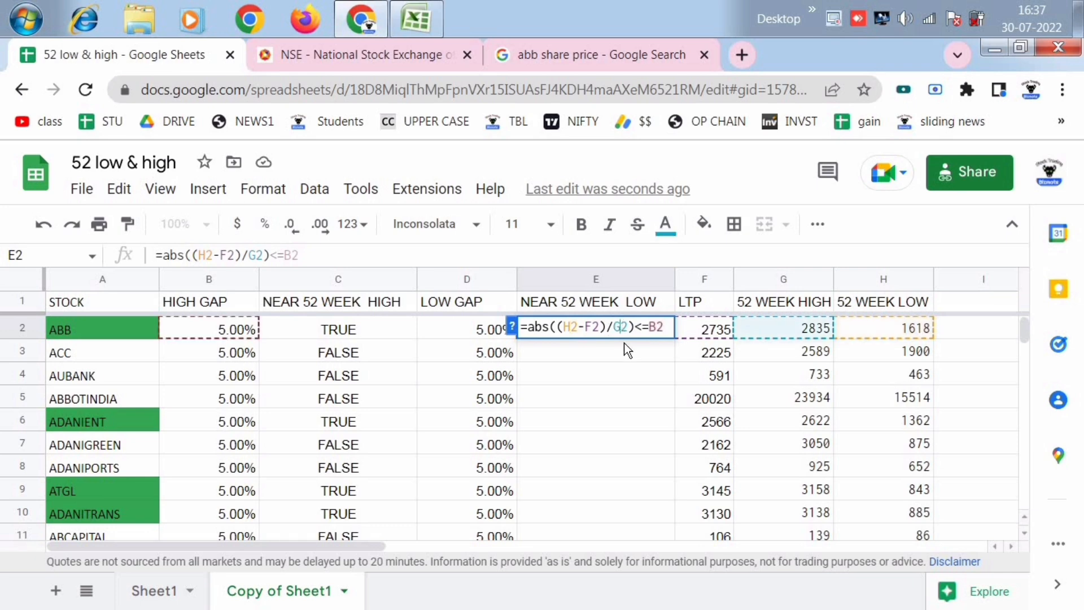
key("BackSpace")
type("H")
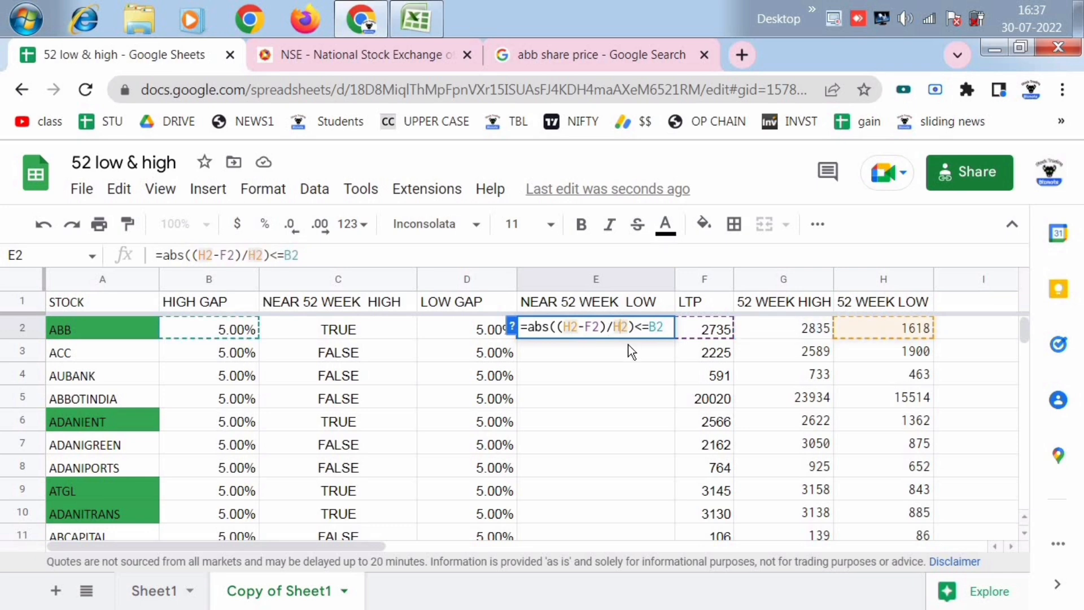
- Change the comparison reference in E2 to D2 and commit the formula as =abs((H2-F2)/H2)<=D2
left_click(658, 328)
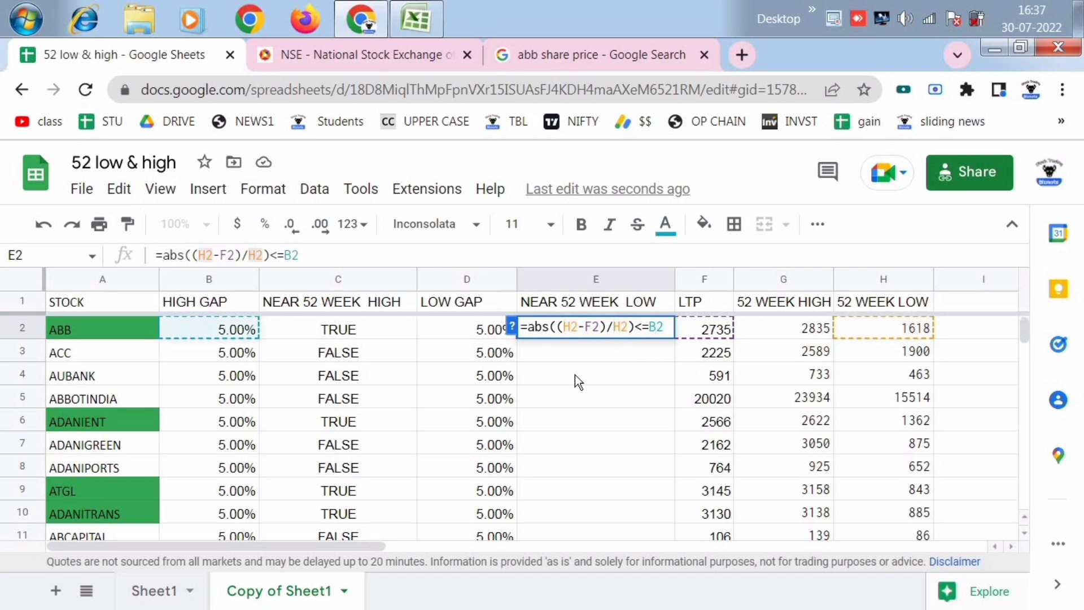
key("BackSpace")
type("D")
key("Return")
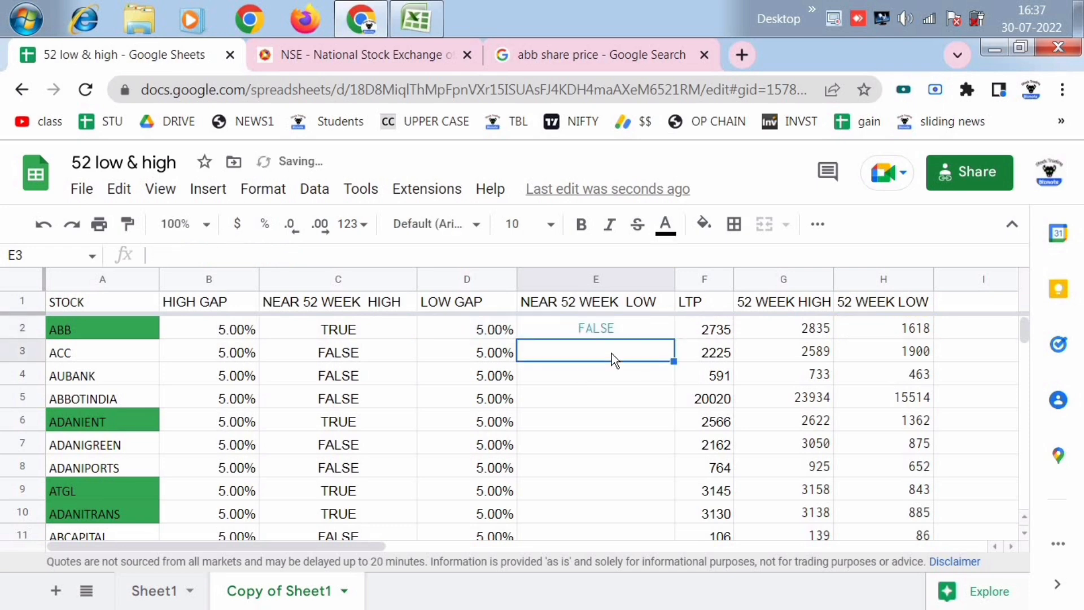
- Fill the E2 formula down the NEAR 52 WEEK LOW column through E201 and check the filled rows
left_click(619, 334)
key("ctrl+c")
key("ctrl+shift+Down")
key("ctrl+v")
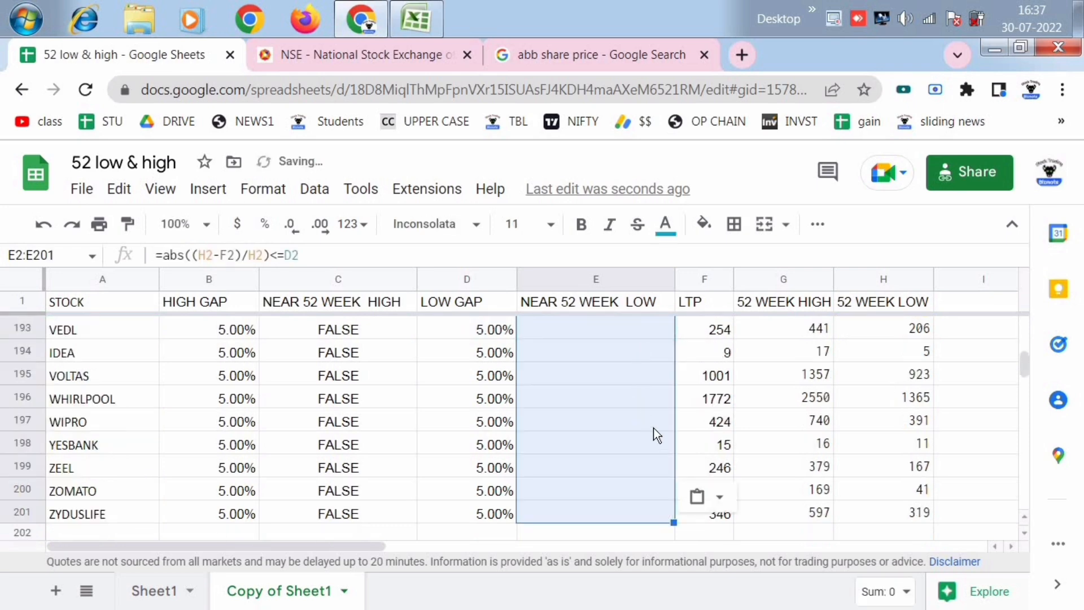
left_click(656, 447)
scroll(650, 458, "up", 12)
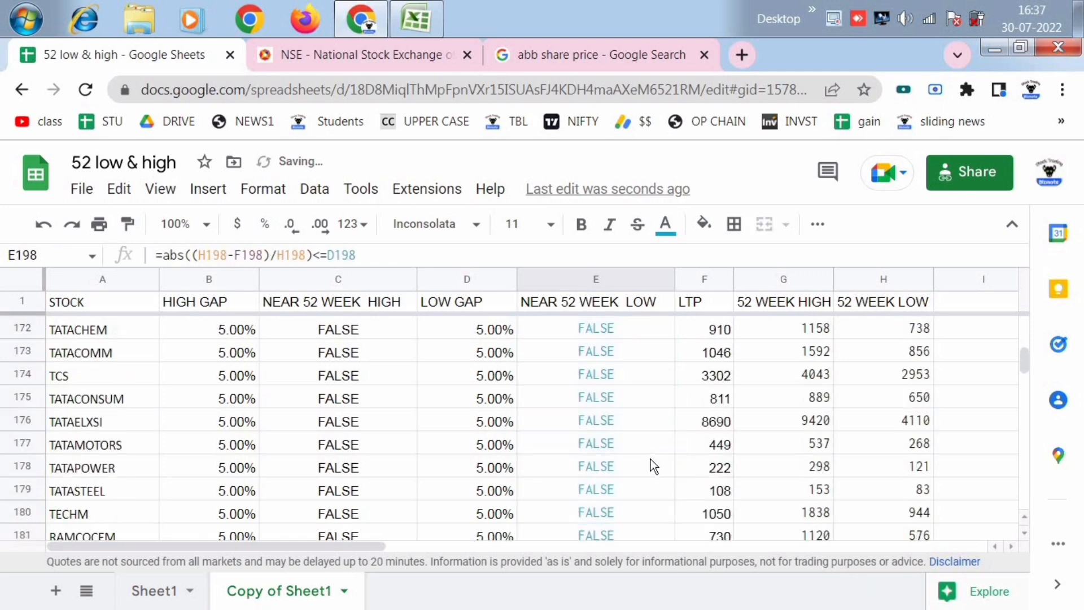
scroll(650, 459, "up", 3)
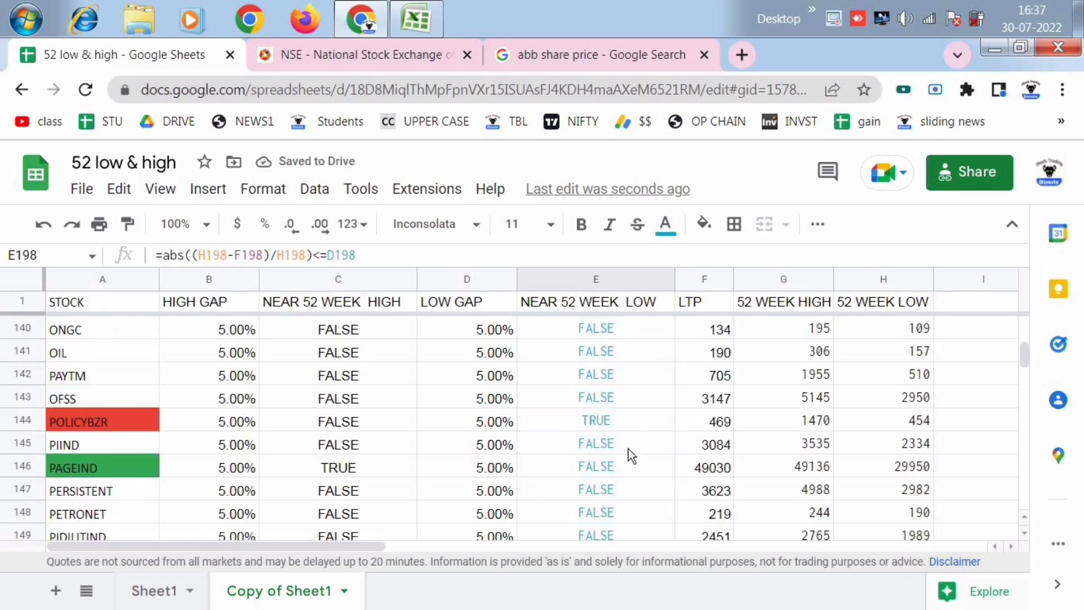
left_click(613, 421)
scroll(621, 458, "up", 20)
scroll(619, 462, "up", 18)
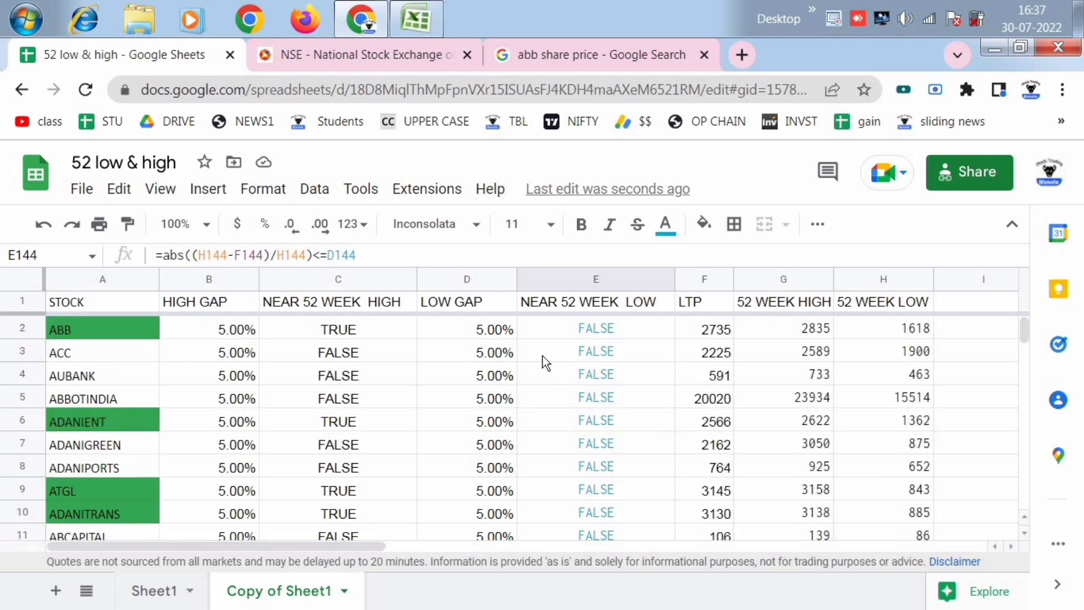
left_click(582, 282)
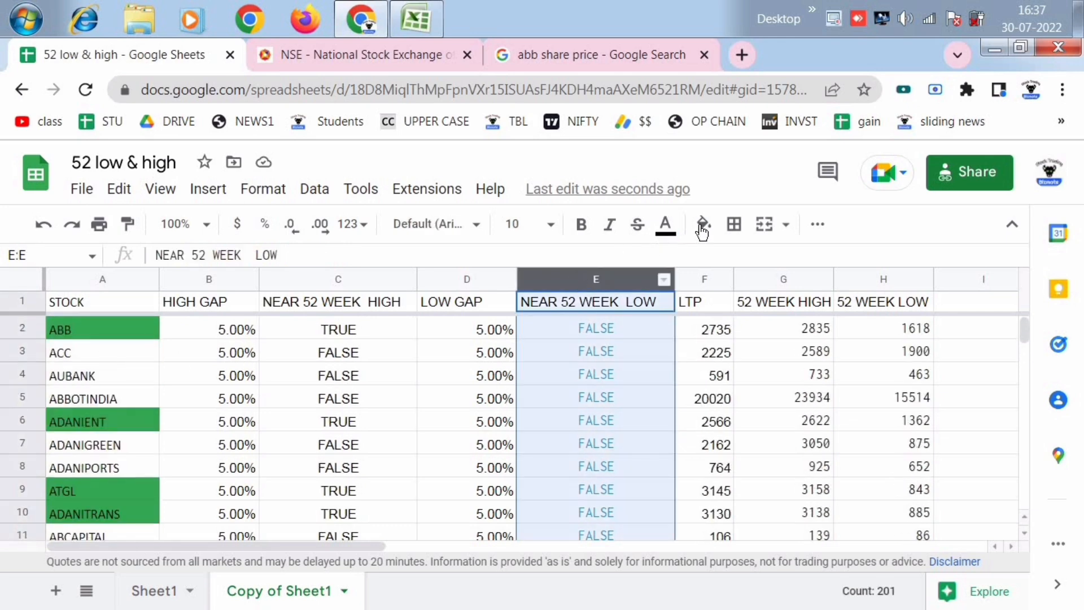
left_click(710, 232)
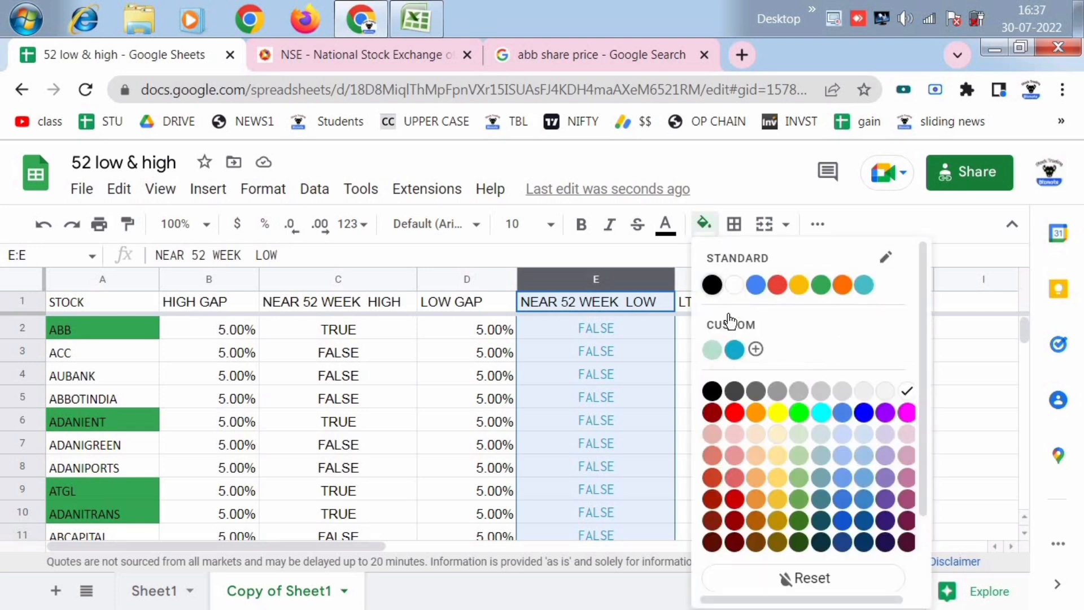
left_click(712, 285)
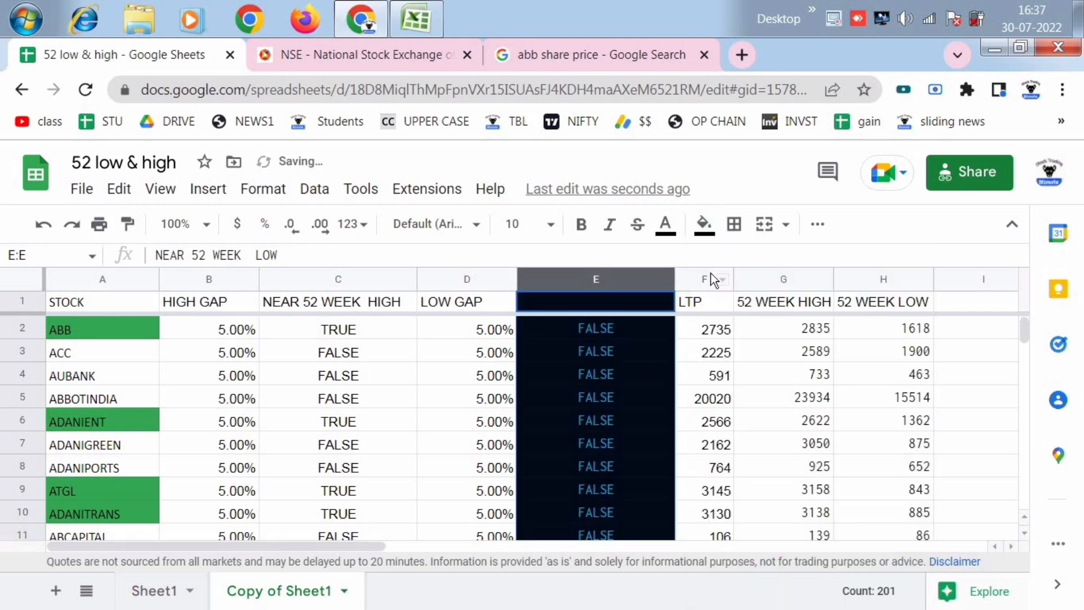
key("ctrl+z")
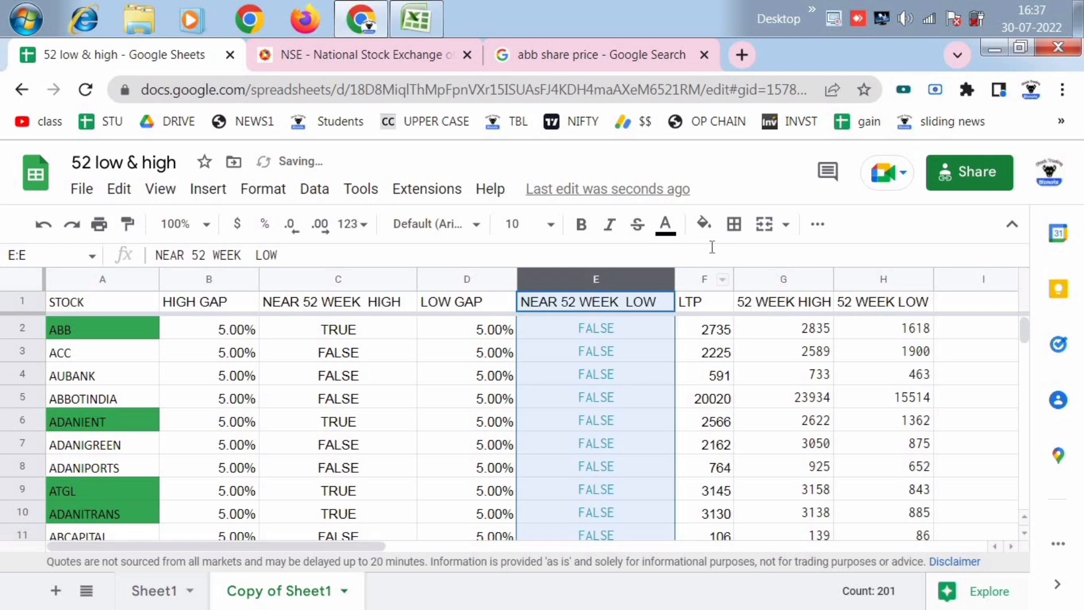
- Set the text colour of the whole NEAR 52 WEEK LOW column to black
left_click(673, 237)
left_click(676, 289)
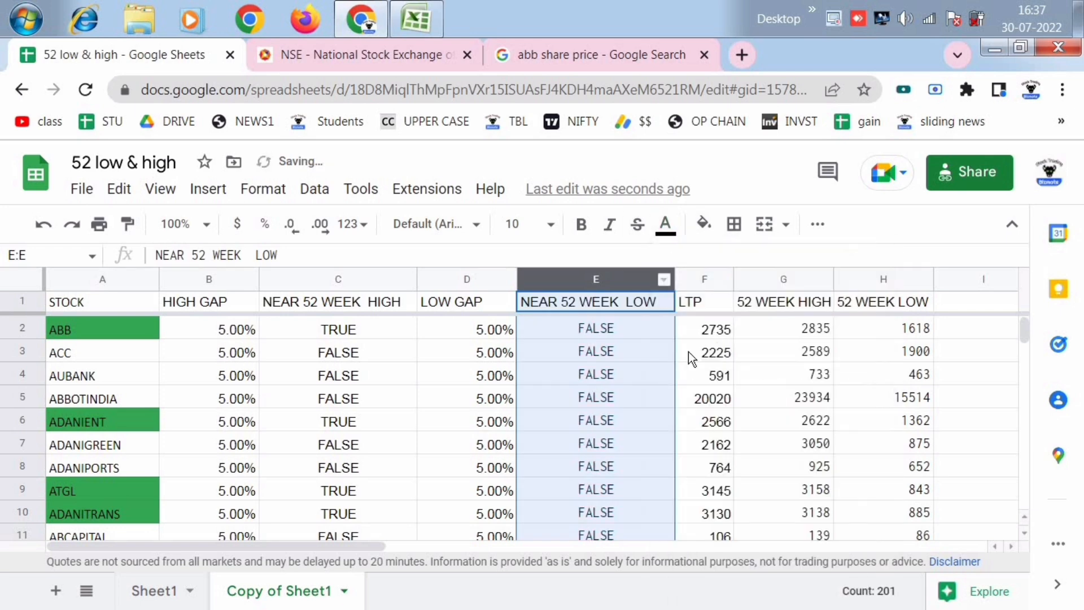
left_click(706, 397)
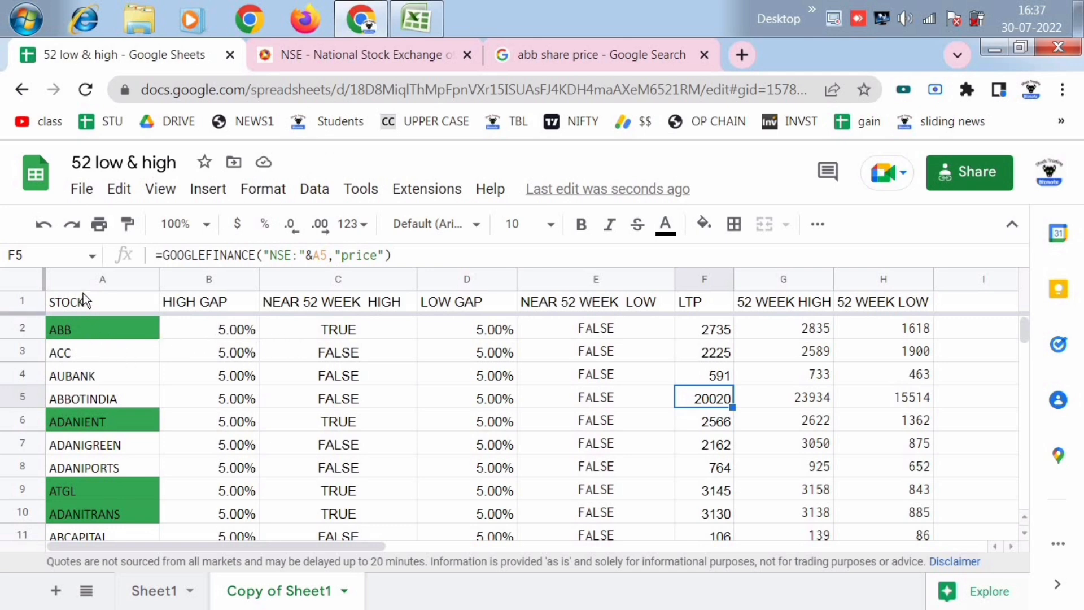
- Delete both conditional format rules on the STOCK column, the green =C2 rule and the red =E2 rule
left_click(78, 273)
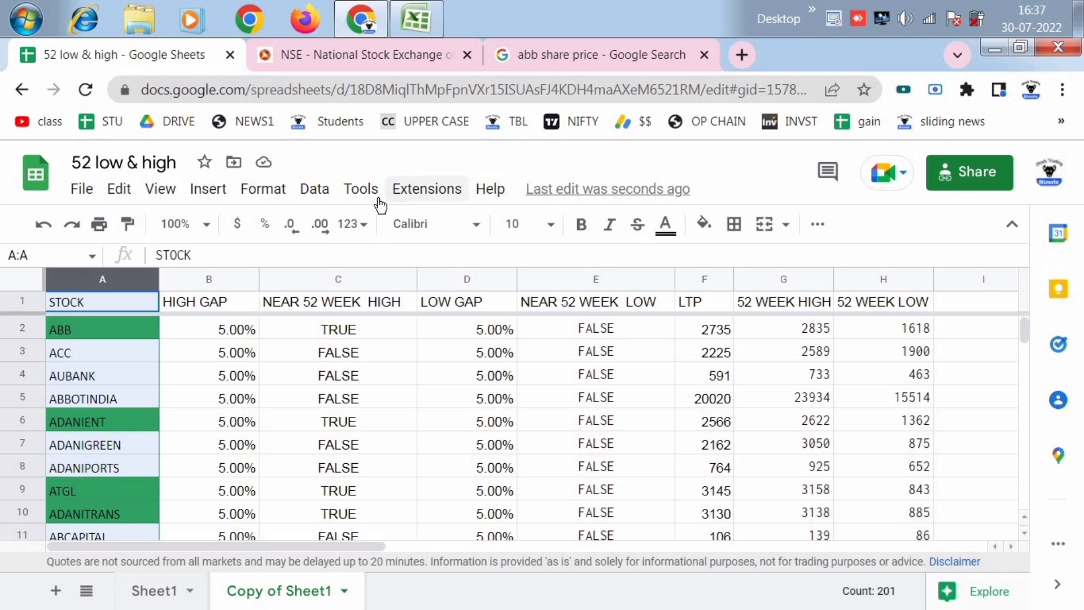
left_click(266, 189)
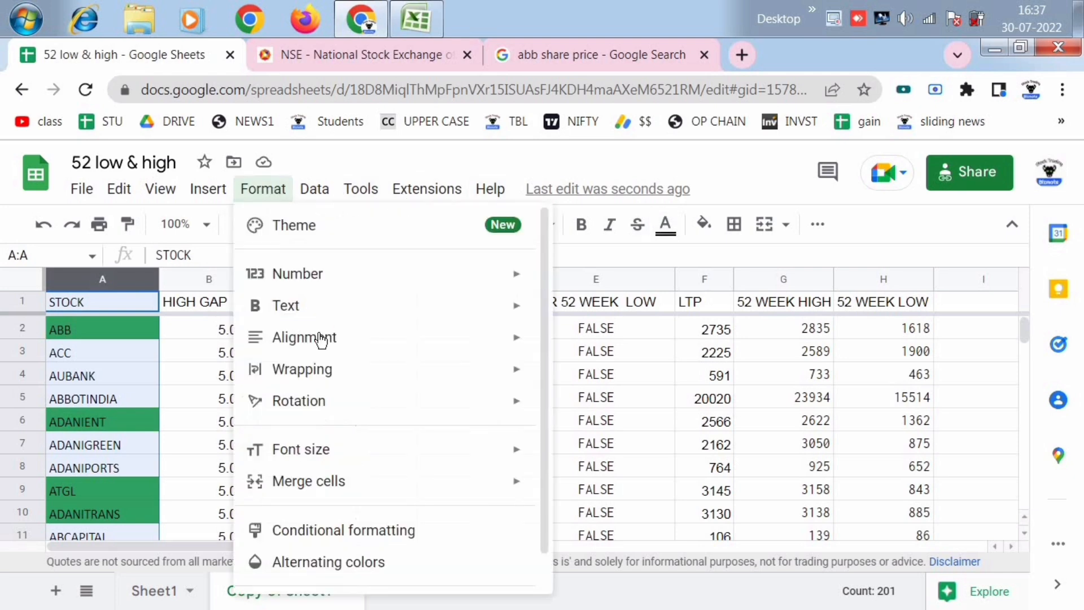
left_click(384, 530)
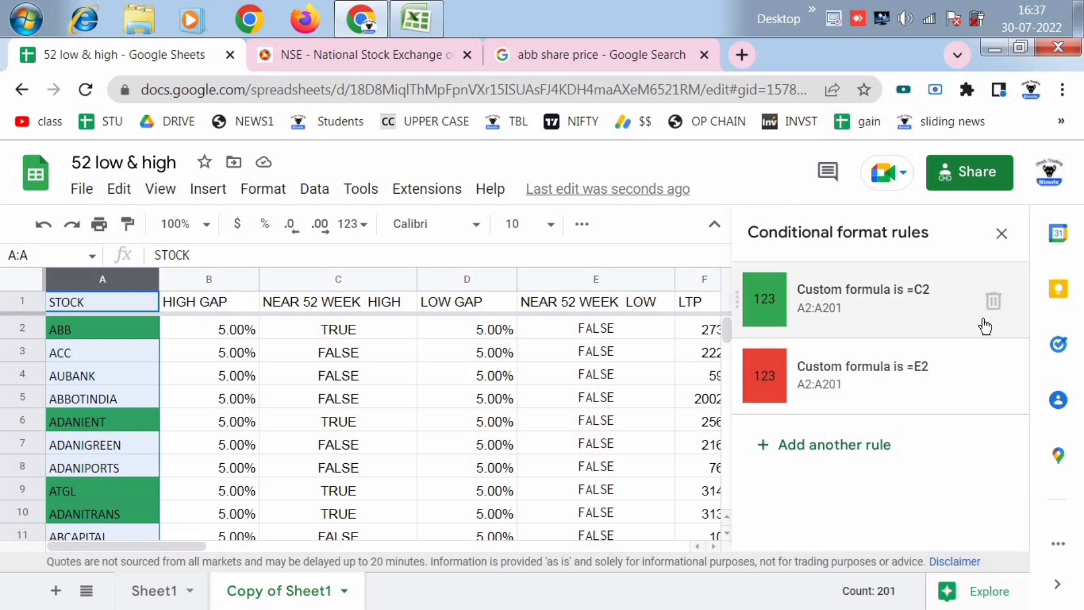
left_click(992, 300)
left_click(992, 300)
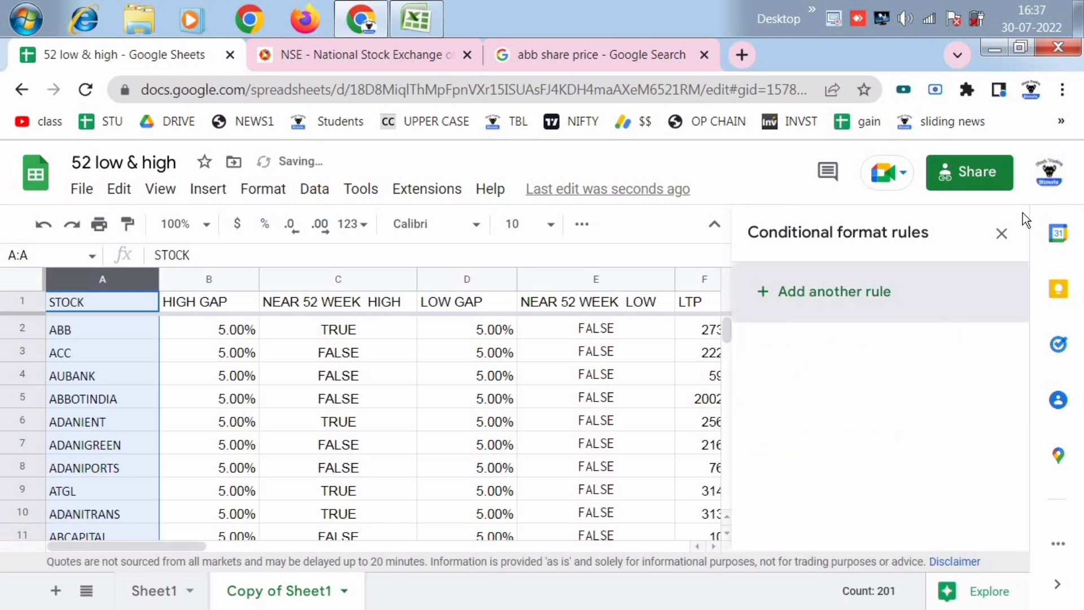
left_click(1000, 233)
left_click(623, 422)
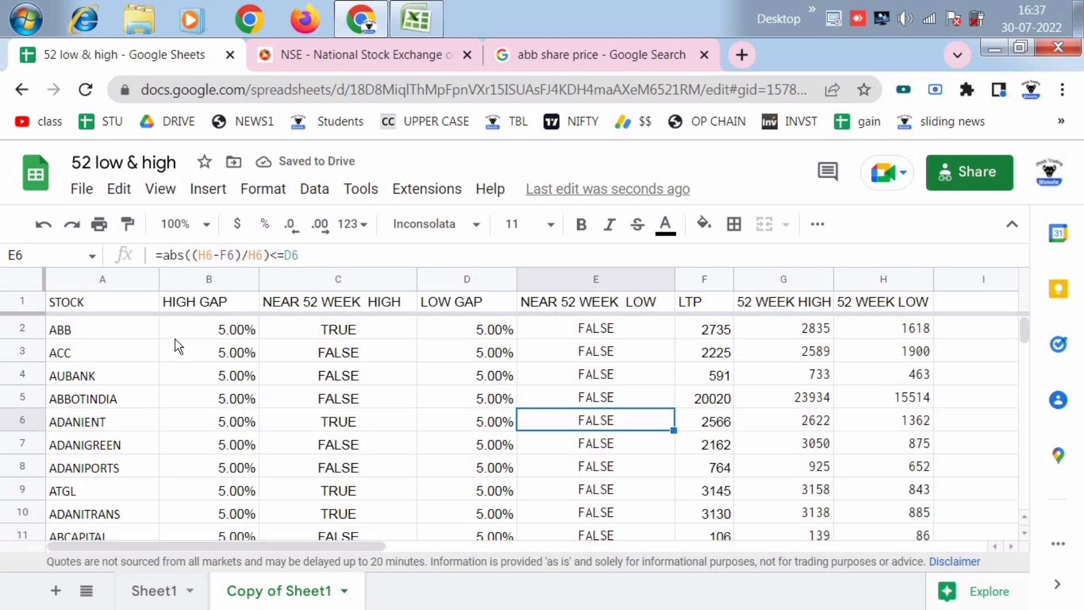
- Examine the NEAR 52 WEEK HIGH and NEAR 52 WEEK LOW flags for stocks such as ABB, ADANIENT, ATGL and APLLTD
left_click(119, 332)
left_click(329, 331)
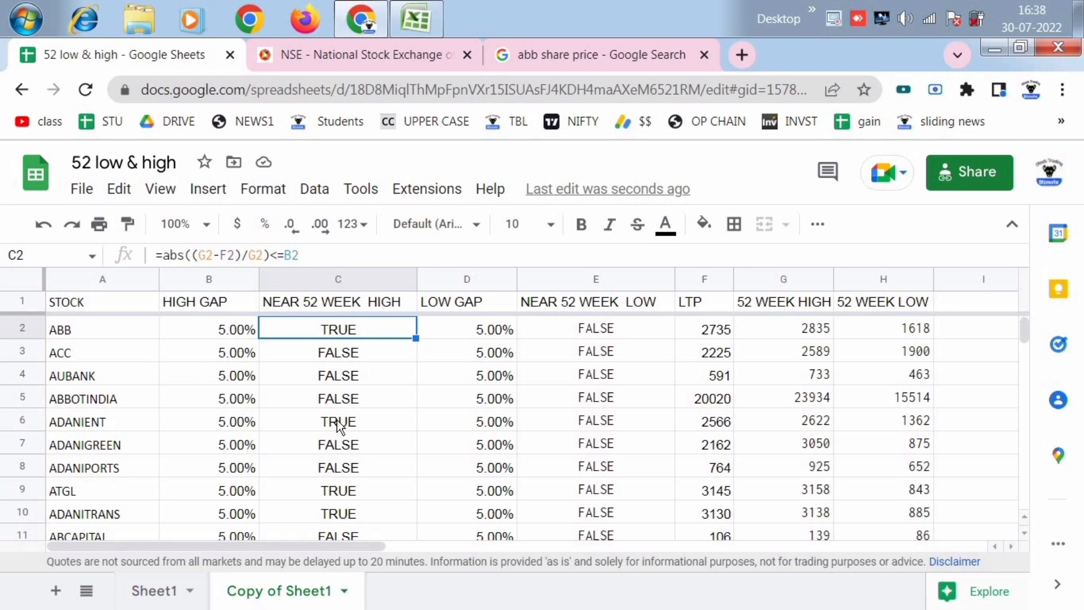
left_click(122, 429)
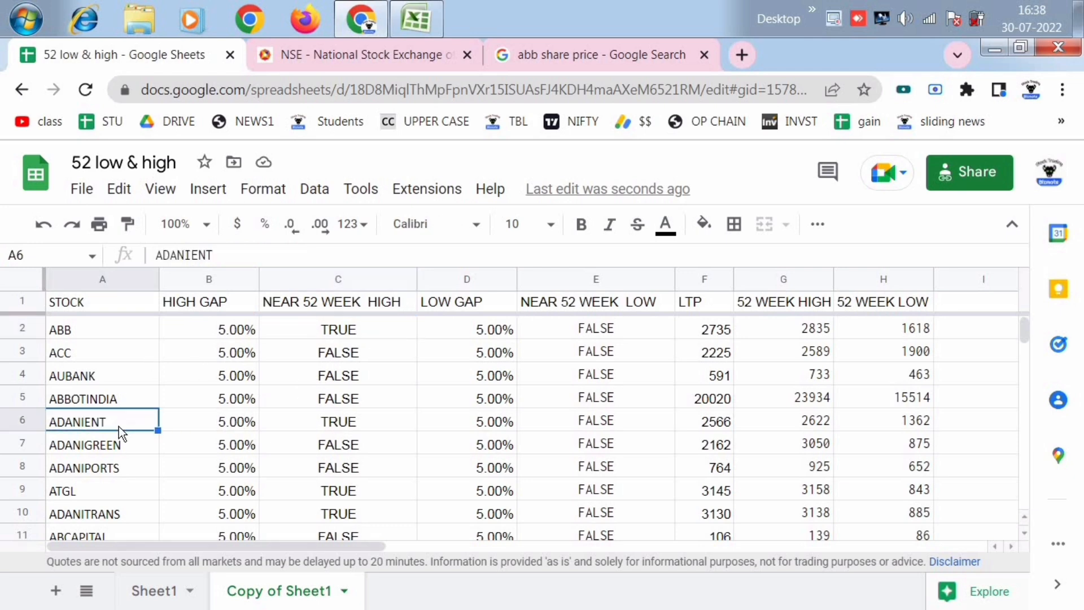
left_click(320, 420)
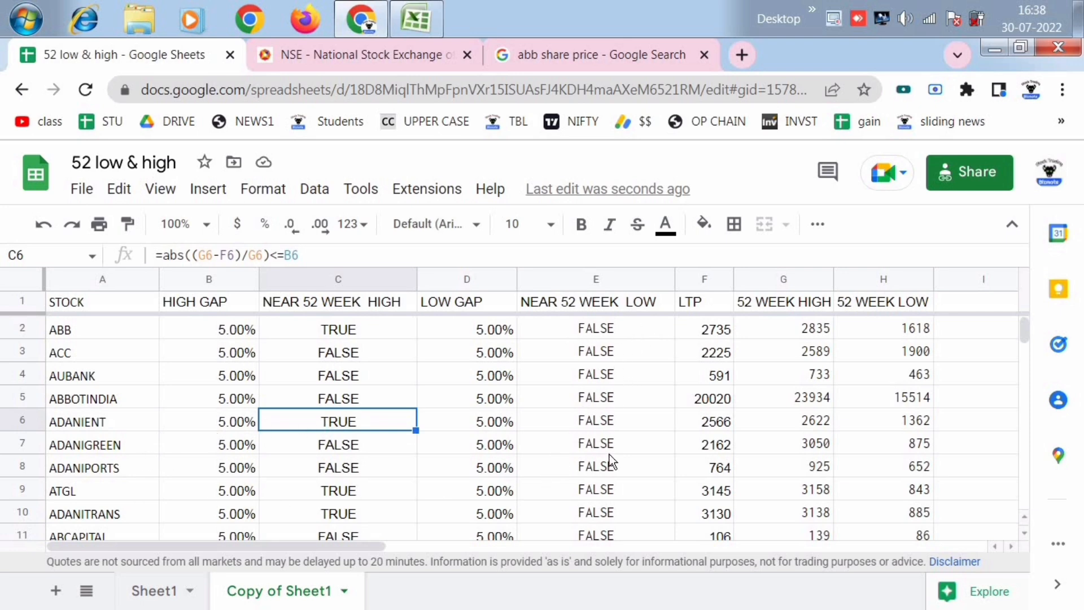
scroll(608, 454, "down", 1)
left_click(606, 511)
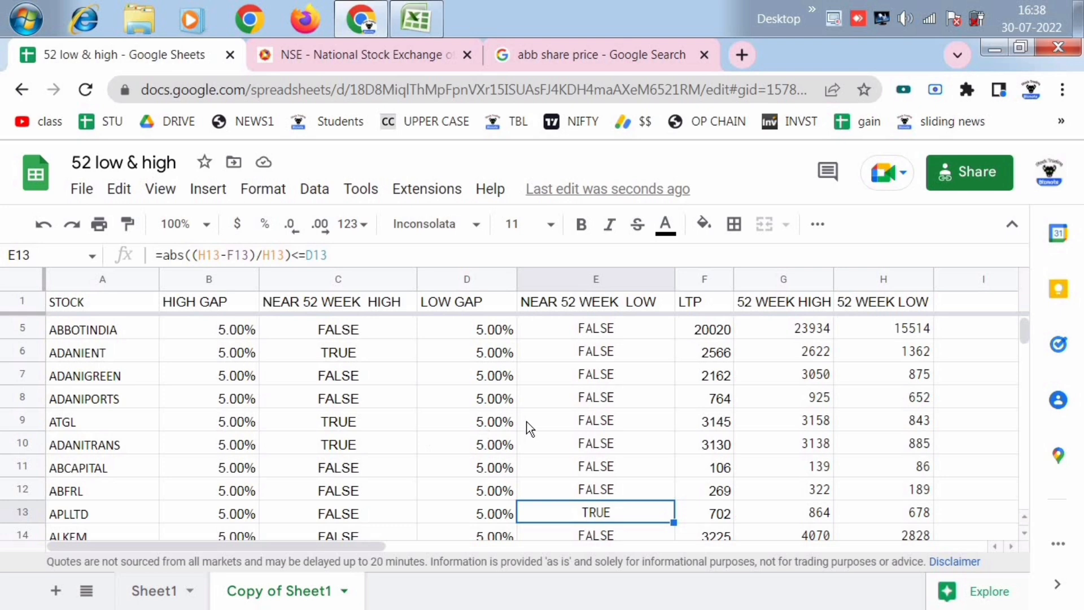
scroll(361, 394, "up", 1)
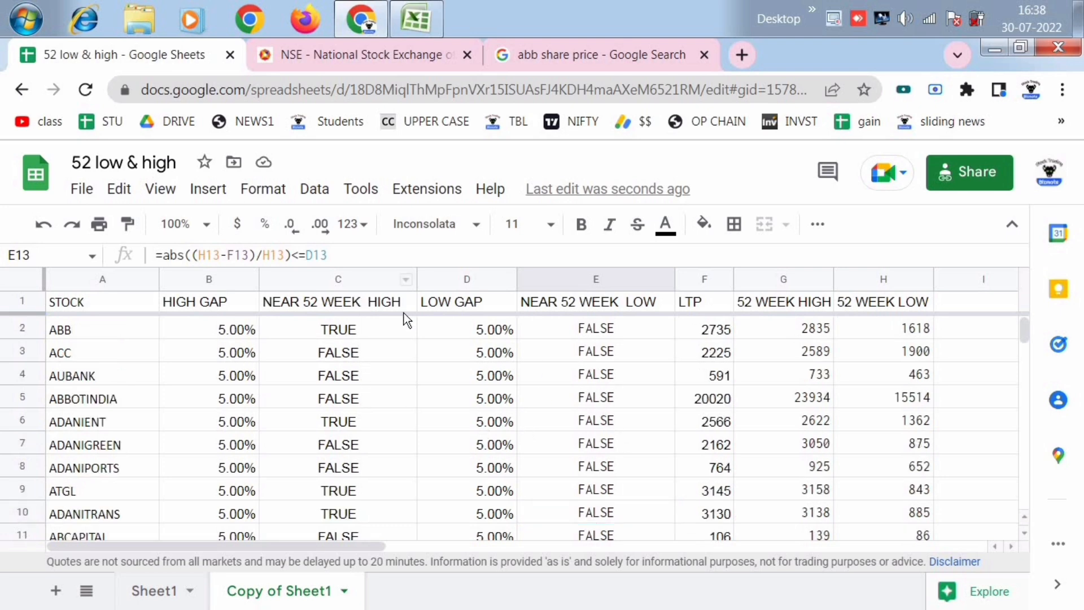
left_click(360, 422)
left_click(354, 332)
left_click(361, 418)
left_click(356, 491)
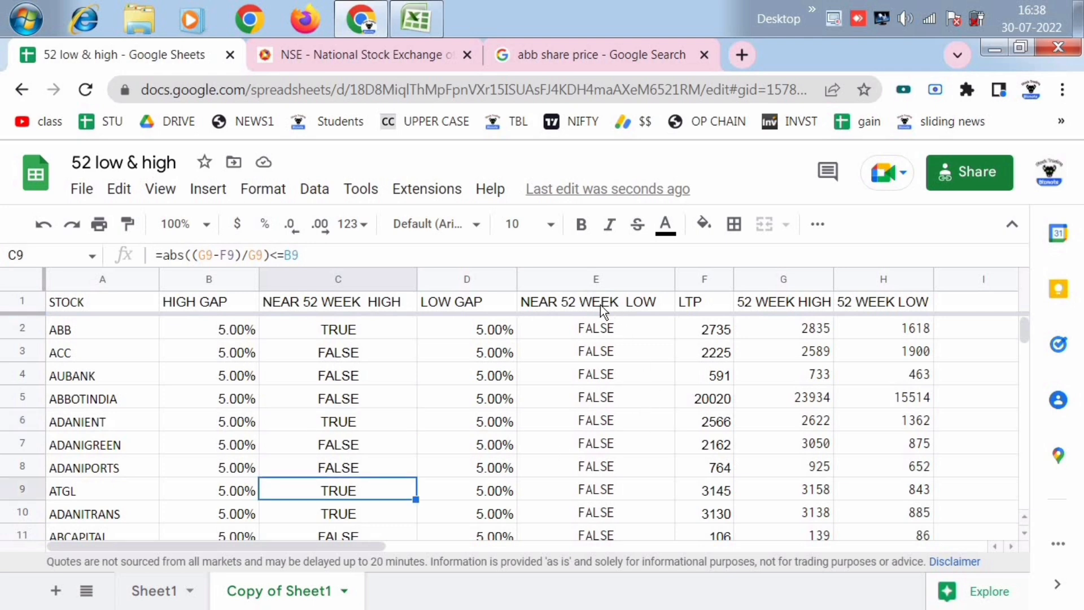
left_click(621, 461)
scroll(621, 462, "down", 2)
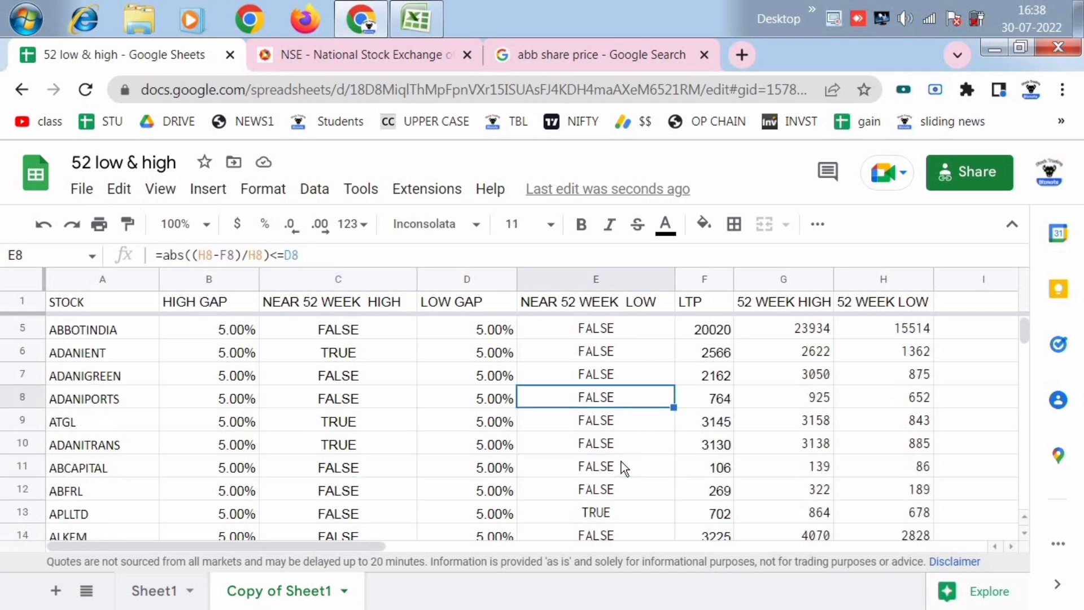
left_click(617, 461)
left_click(611, 443)
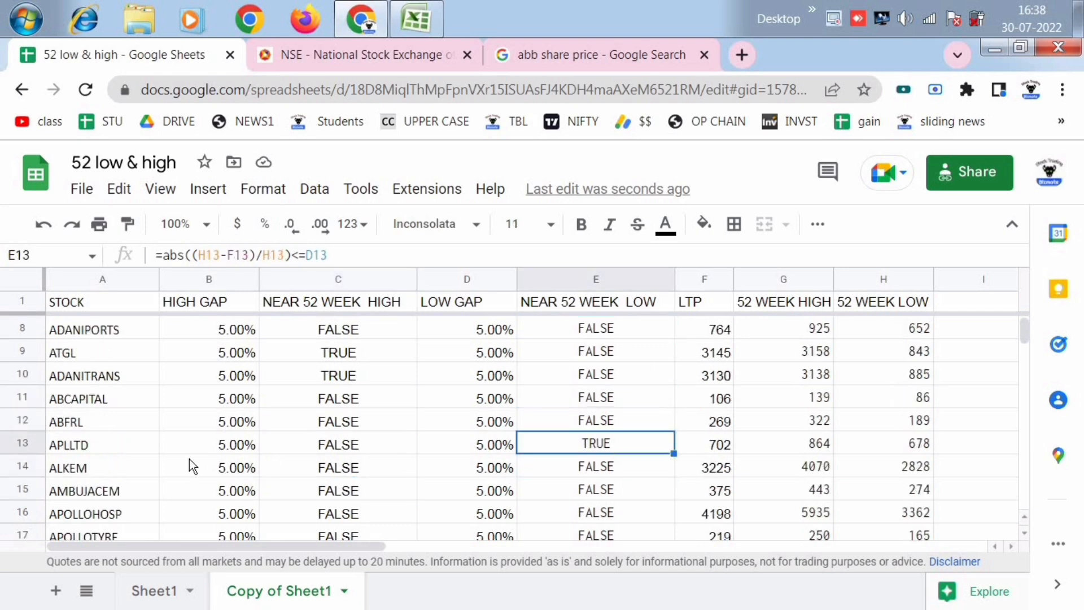
scroll(239, 421, "up", 2)
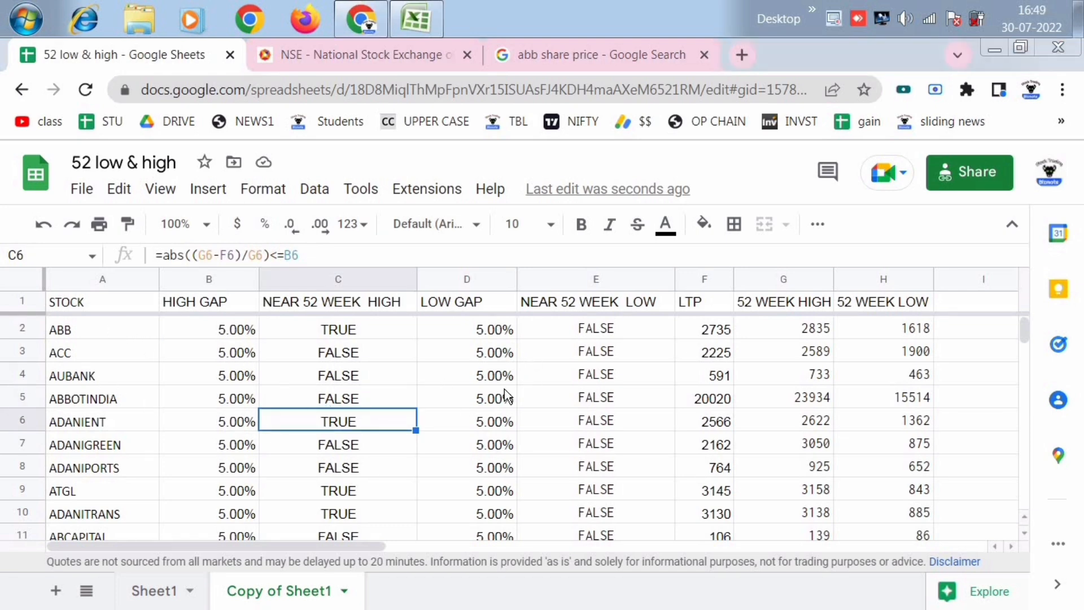
left_click(357, 330)
scroll(184, 481, "down", 1)
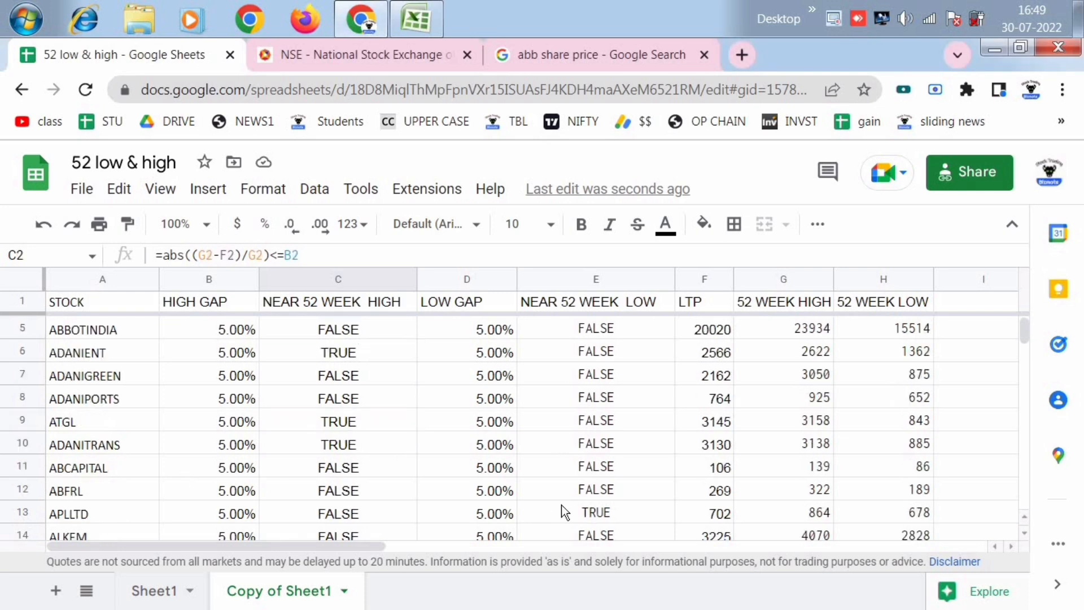
left_click(123, 510)
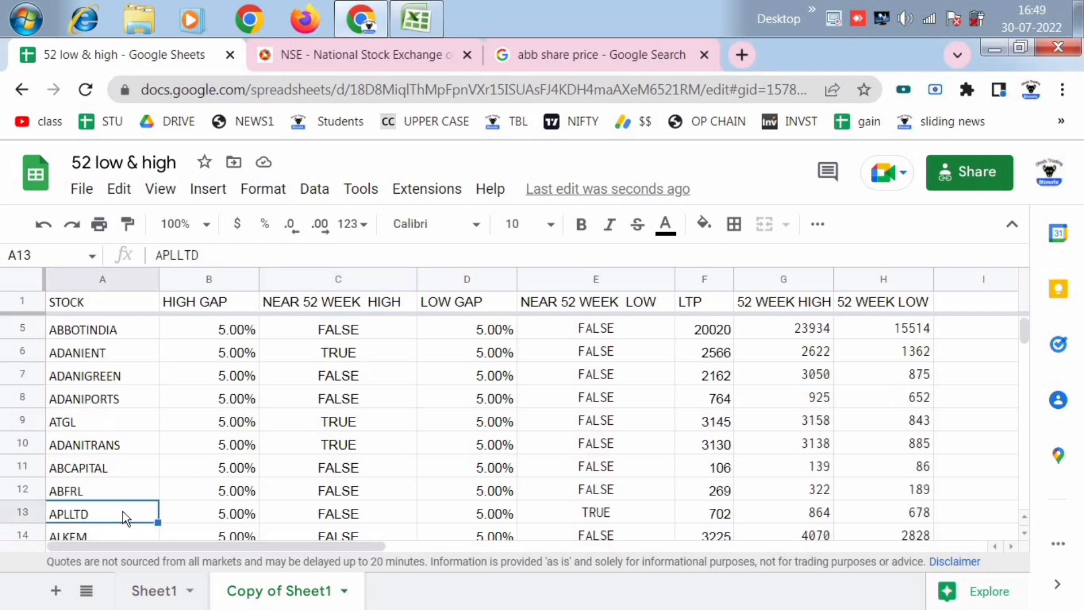
left_click(587, 515)
scroll(320, 462, "up", 1)
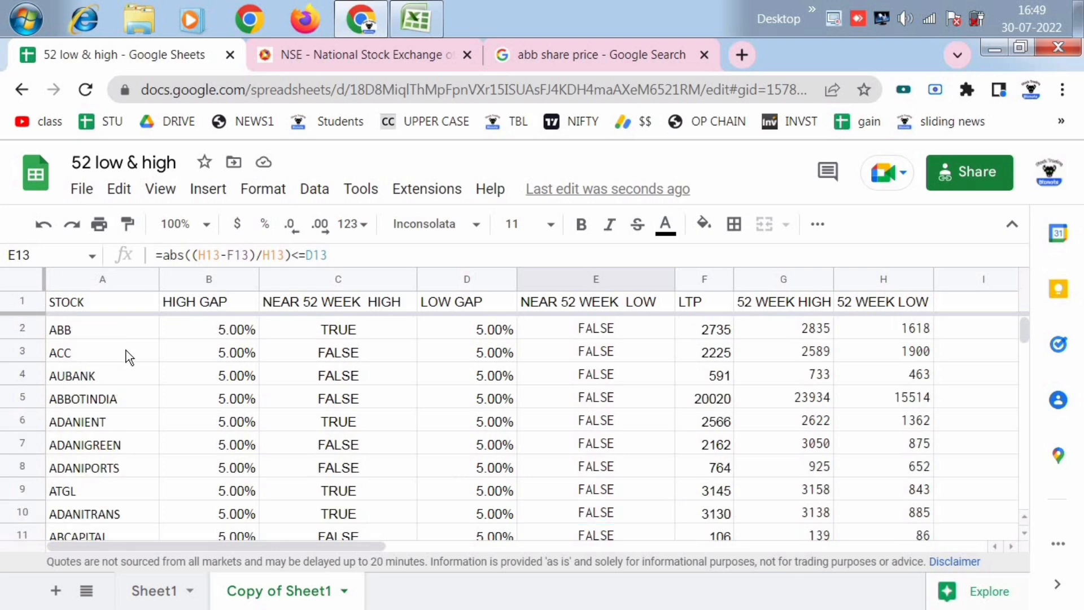
- Add a conditional format rule to the stock names in A2:A201 with the custom formula =C2
left_click(99, 339)
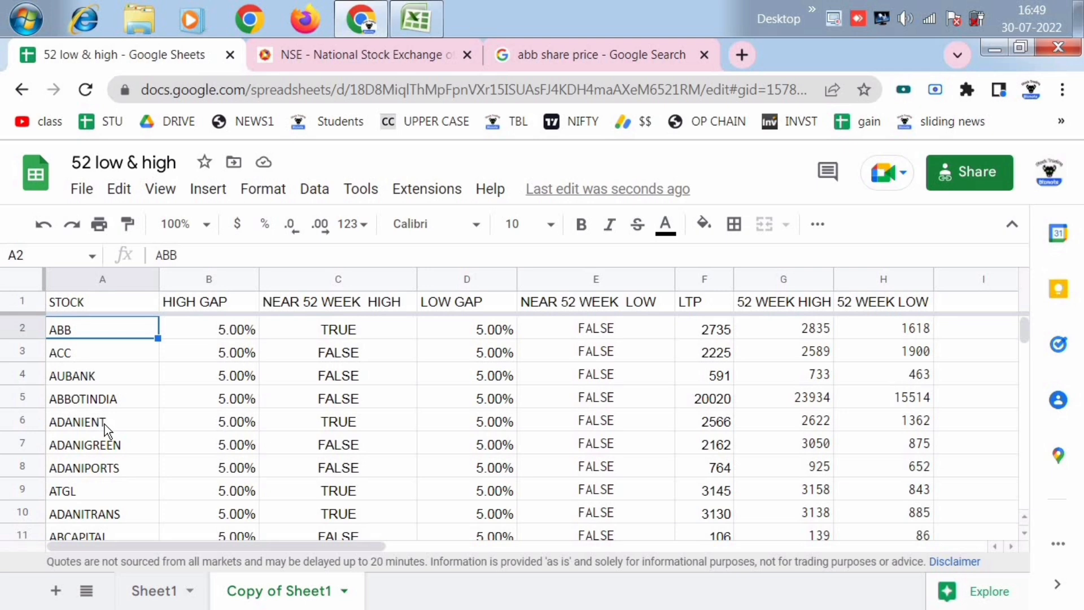
left_click(133, 394)
left_click(92, 338)
key("ctrl+shift+Down")
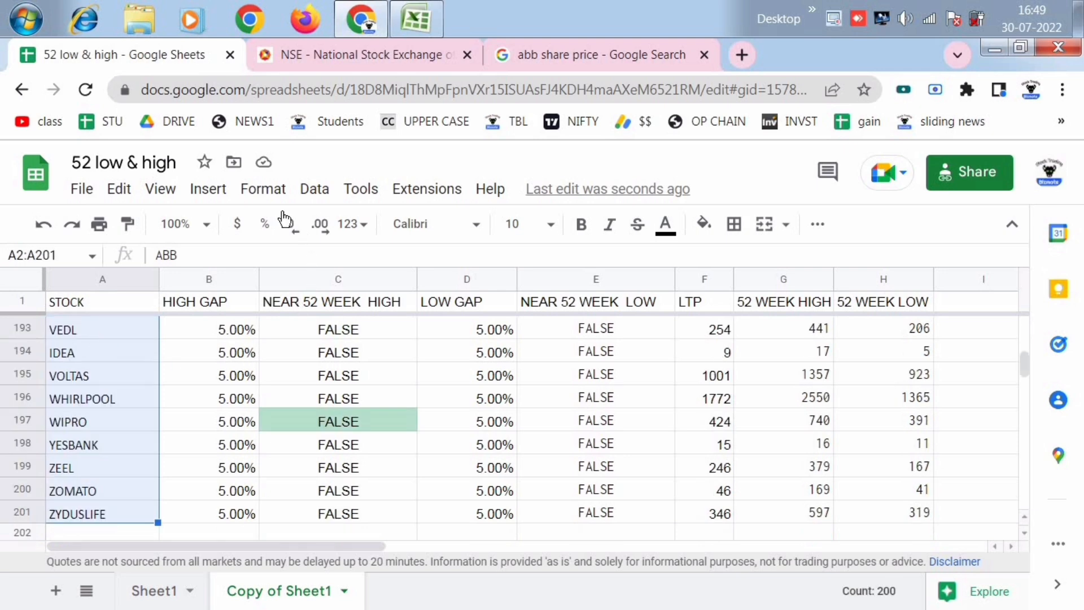
left_click(269, 189)
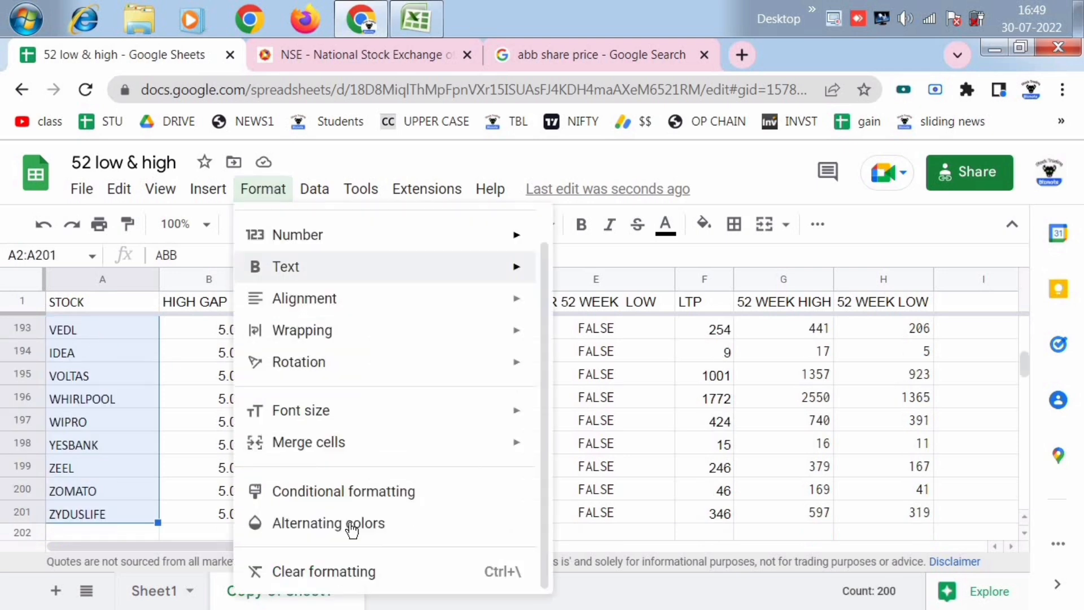
left_click(328, 491)
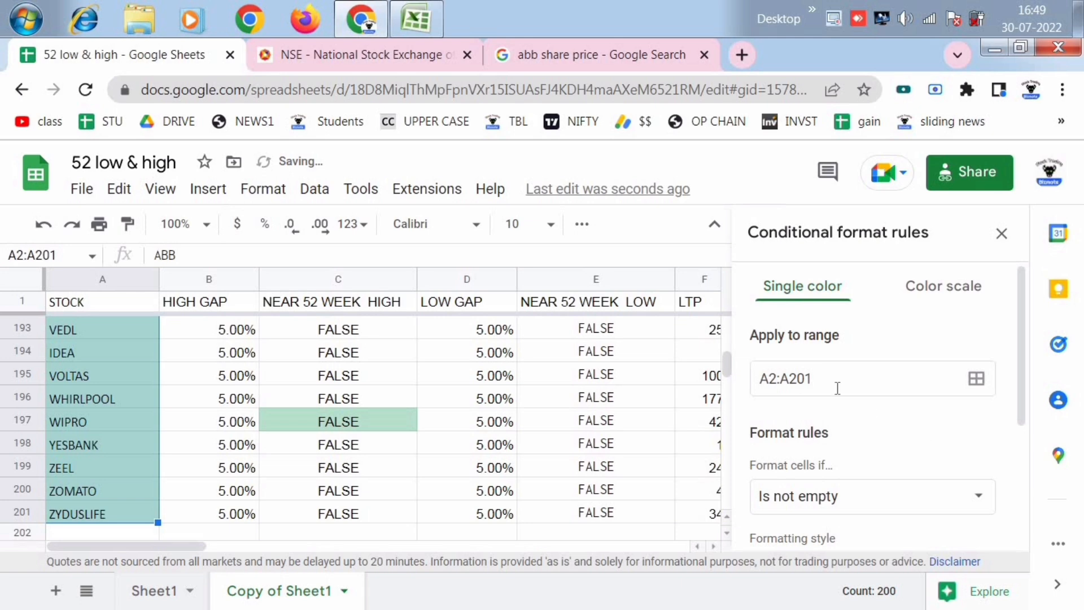
left_click(849, 508)
scroll(849, 511, "down", 6)
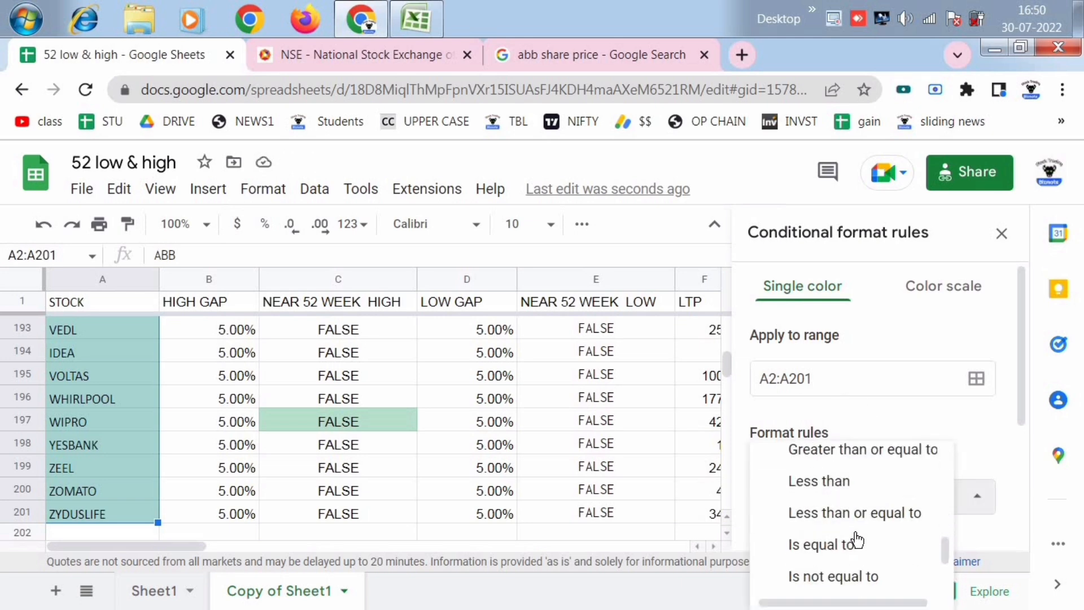
scroll(860, 564, "down", 2)
left_click(861, 576)
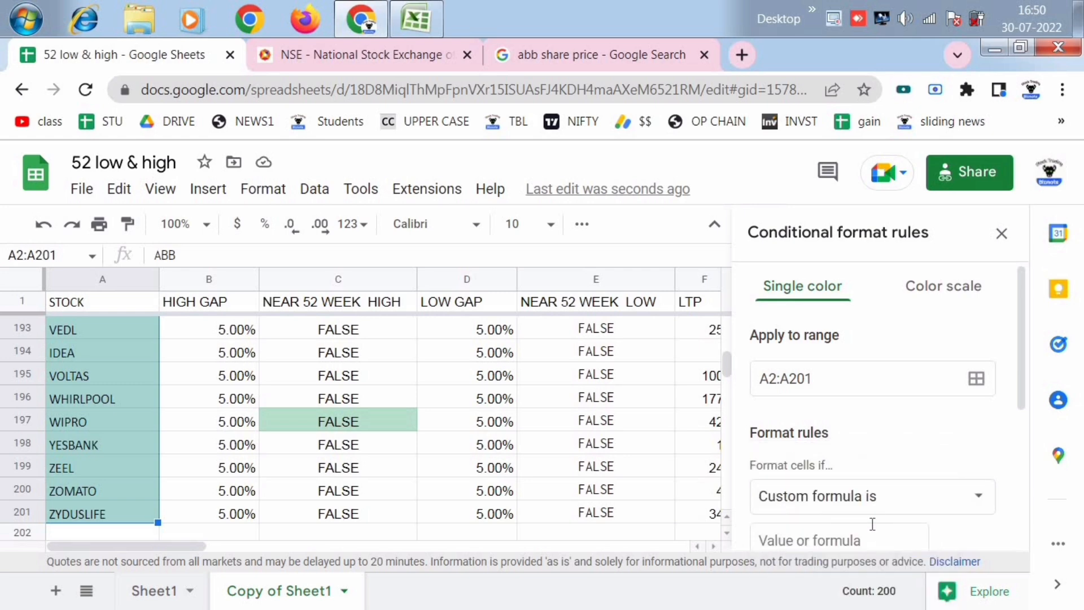
scroll(849, 428, "down", 2)
left_click(804, 441)
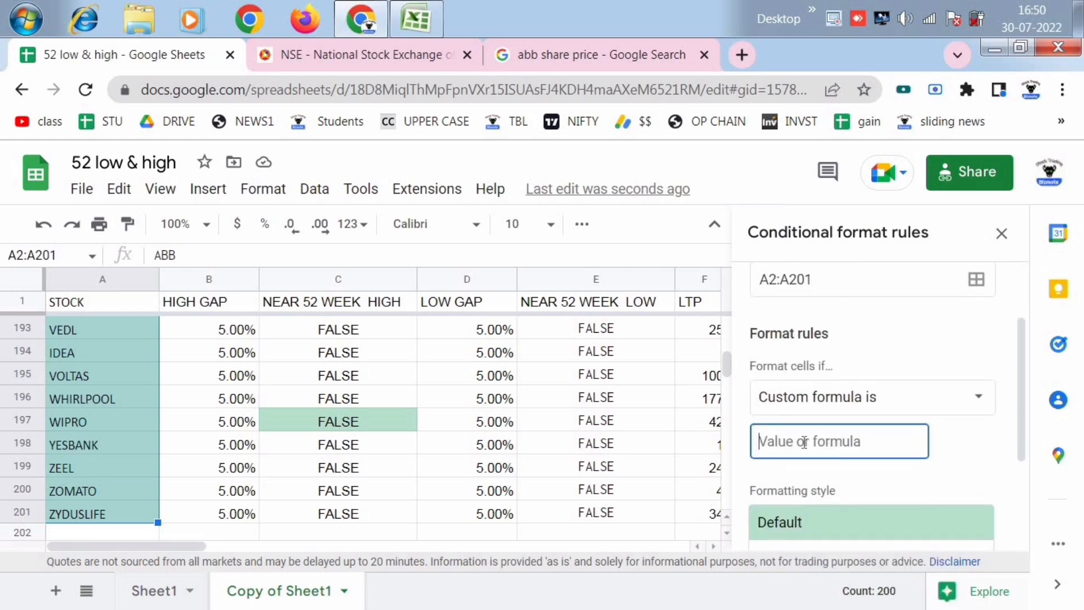
type("=")
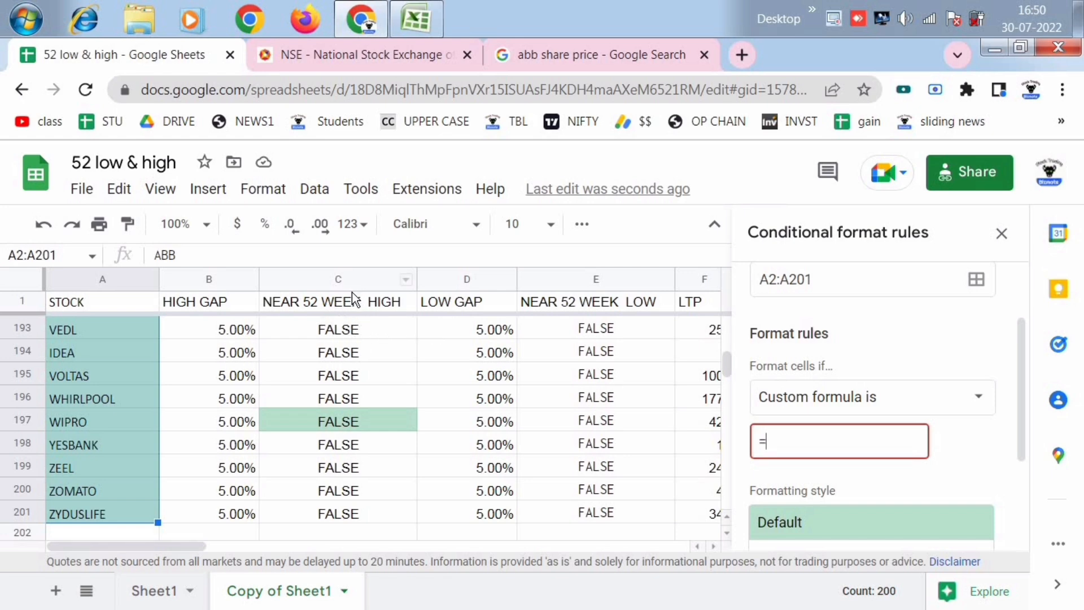
type("C2")
- Set the =C2 rule's text colour to green, save the rule and check the highlighted stocks up to the start of the list
scroll(967, 503, "down", 2)
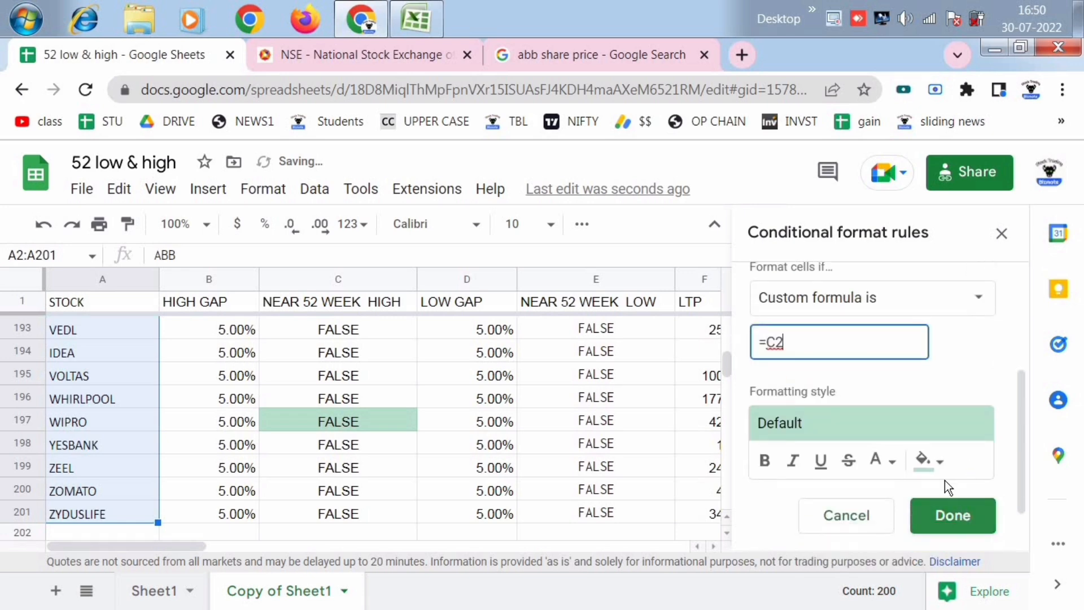
left_click(929, 467)
left_click(881, 460)
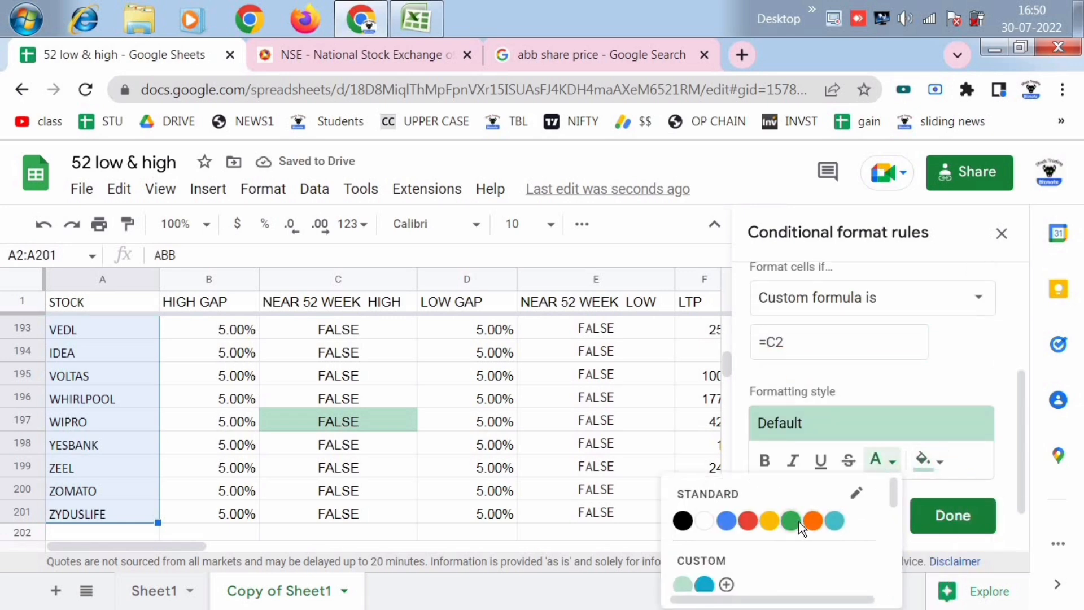
left_click(798, 521)
left_click(951, 515)
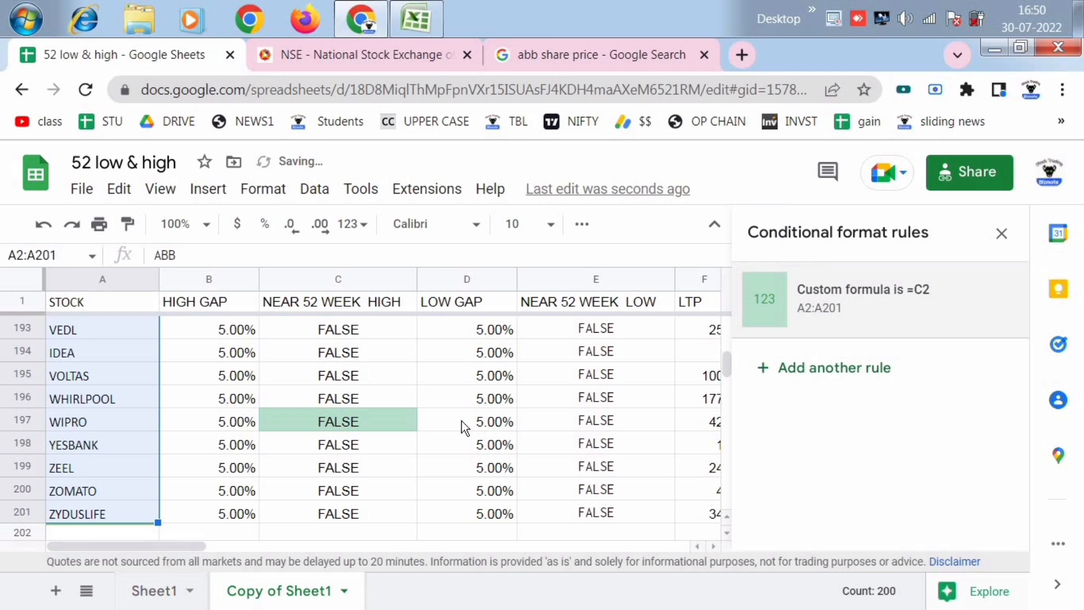
scroll(429, 384, "up", 15)
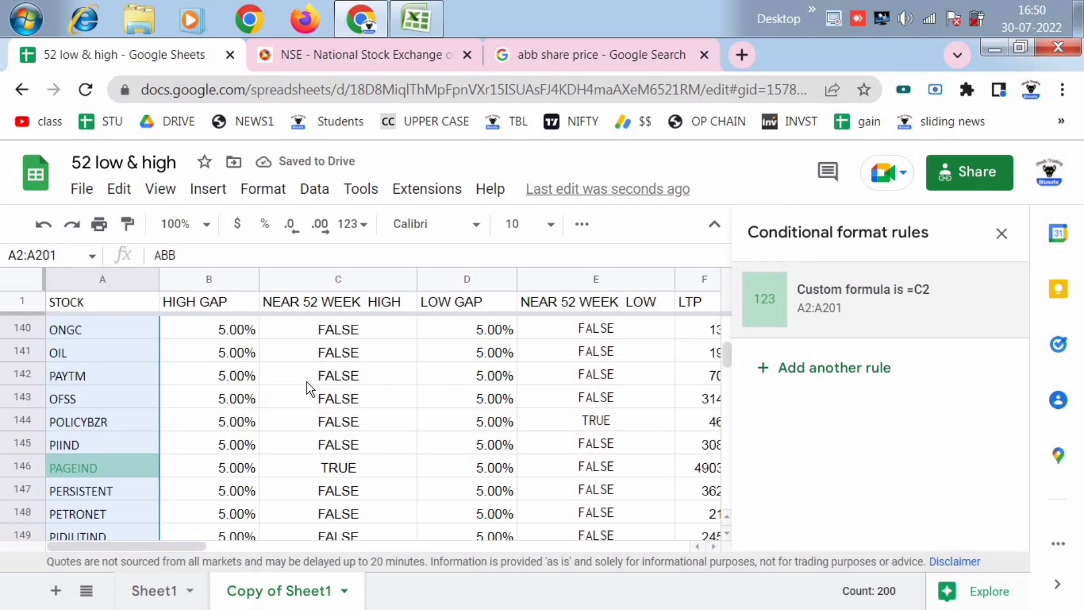
scroll(306, 382, "up", 16)
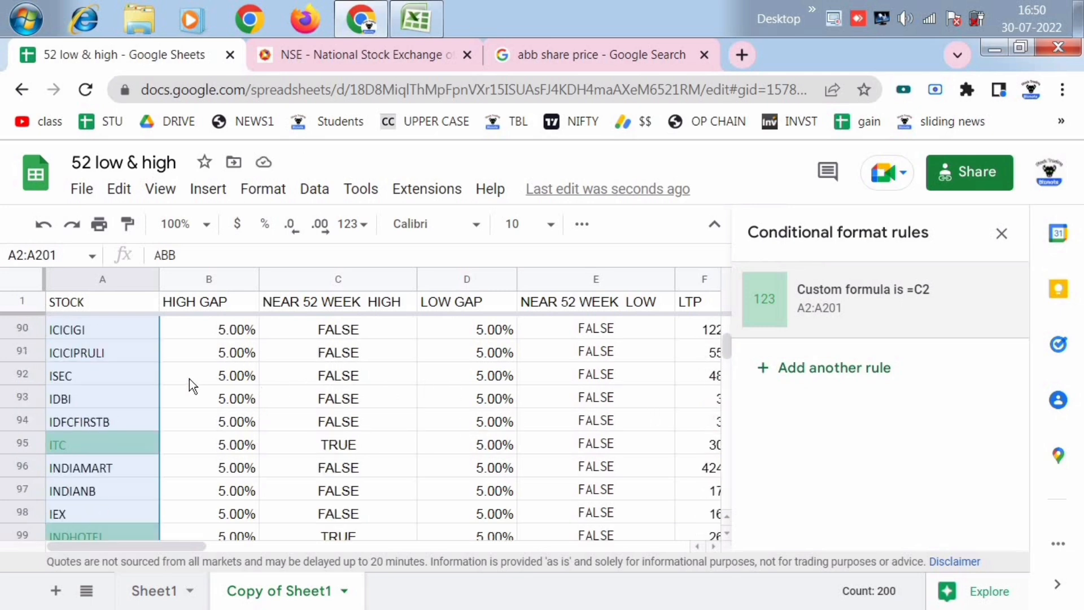
left_click(189, 378)
scroll(208, 386, "up", 4)
scroll(208, 386, "up", 19)
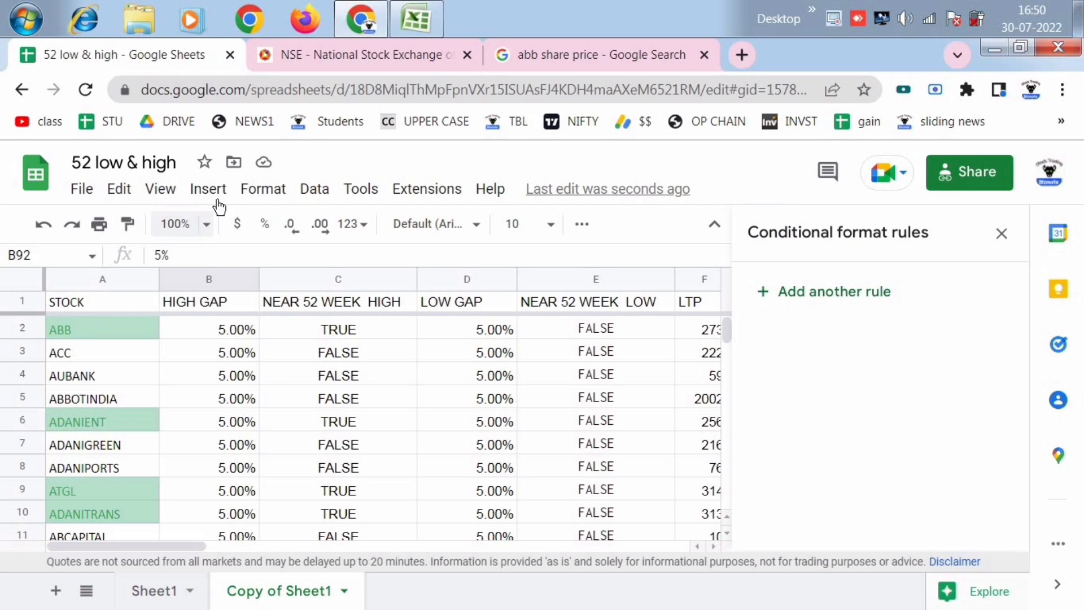
left_click(271, 190)
left_click(339, 490)
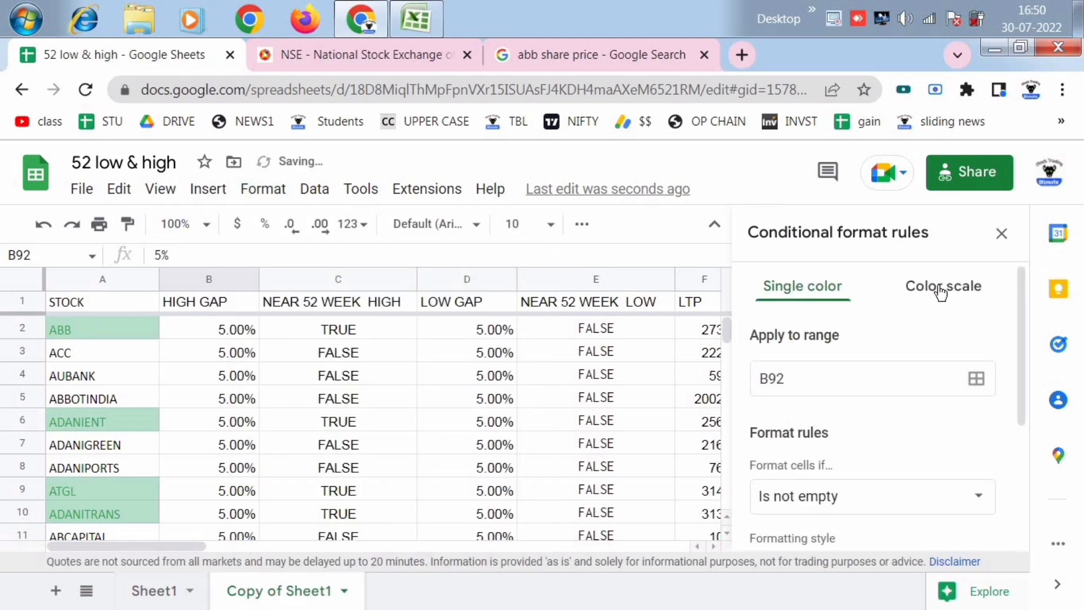
scroll(898, 398, "down", 1)
scroll(897, 399, "down", 2)
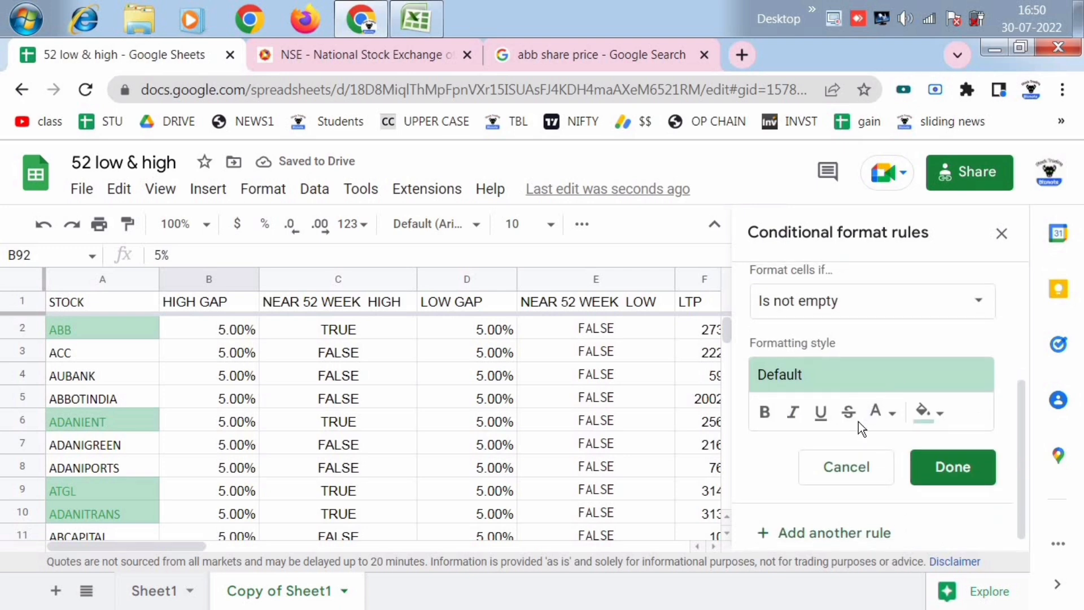
scroll(858, 421, "up", 3)
scroll(858, 417, "down", 1)
scroll(860, 423, "down", 3)
left_click(1001, 233)
- Clear all formatting, including the conditional colouring, from the whole STOCK column
left_click(265, 402)
left_click(90, 327)
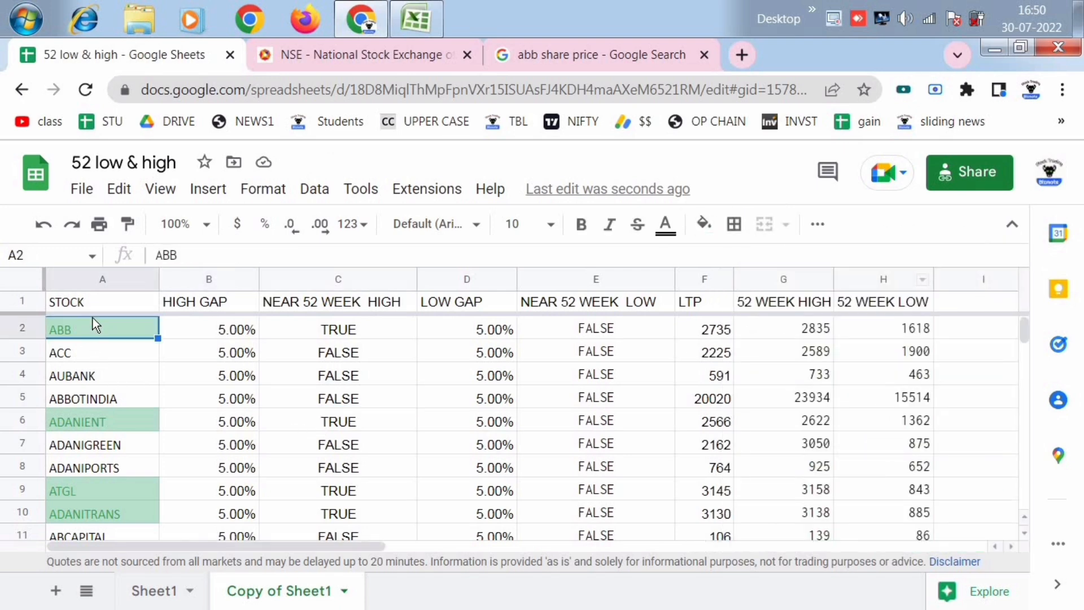
left_click(94, 280)
left_click(263, 191)
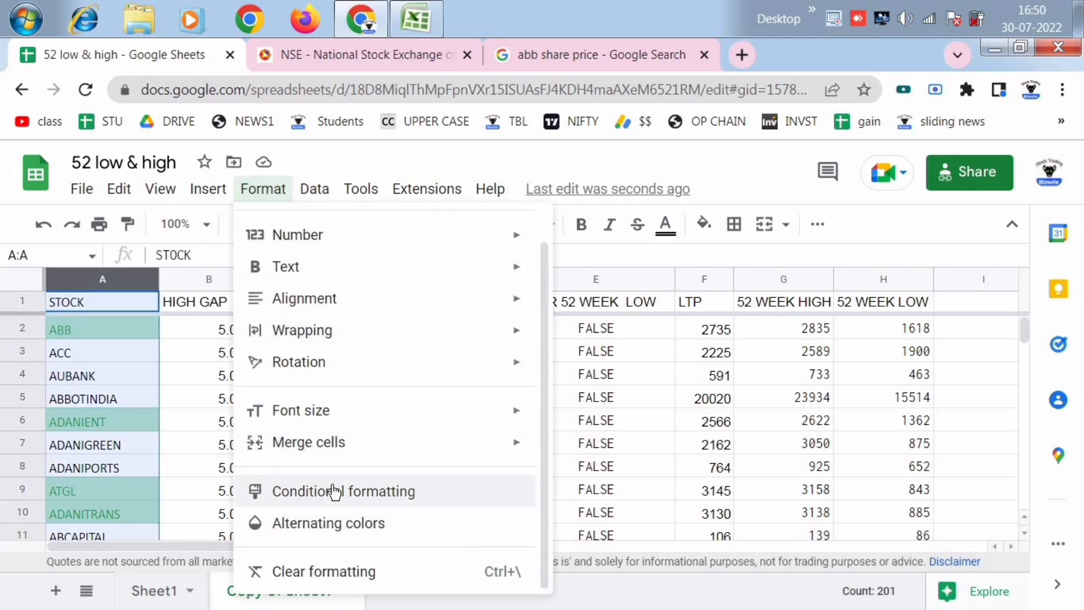
left_click(316, 571)
left_click(216, 401)
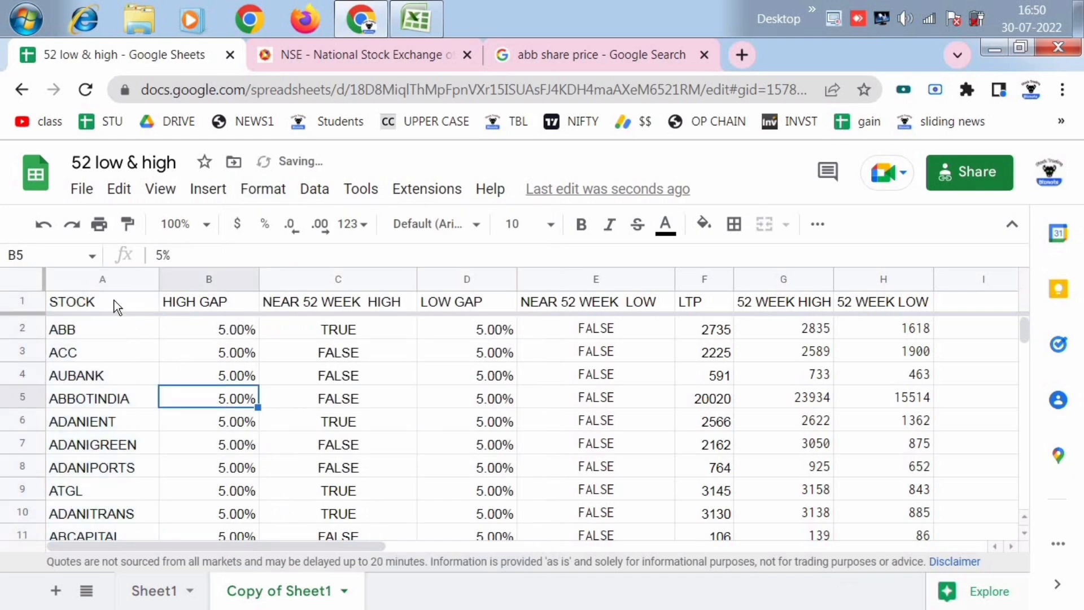
- Create a new conditional format rule for the stock names in A2:A201 using the custom formula =C2
left_click(101, 279)
left_click(94, 328)
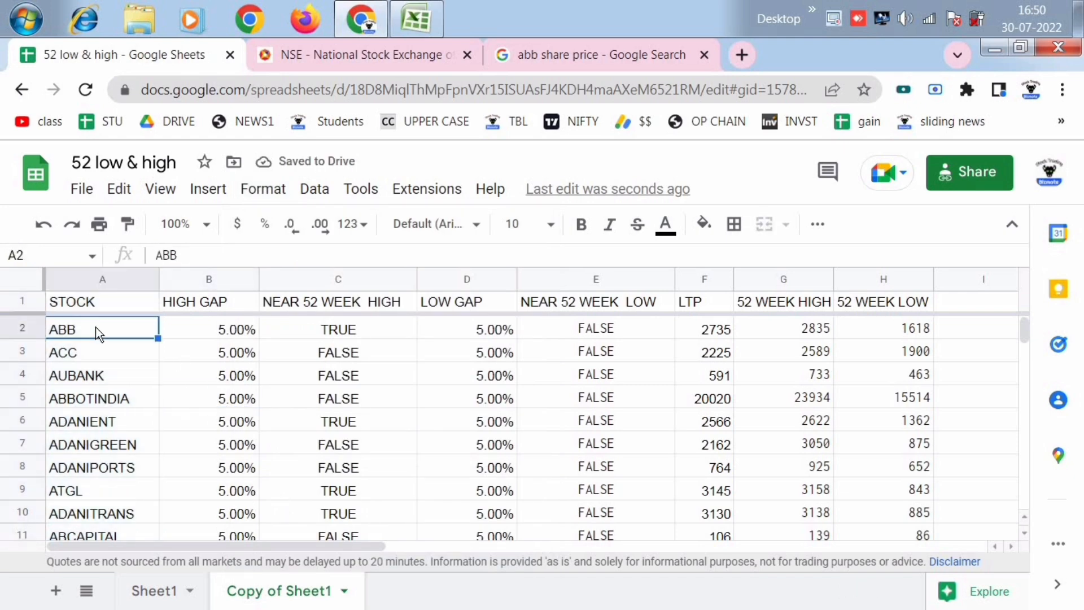
key("ctrl+shift+Down")
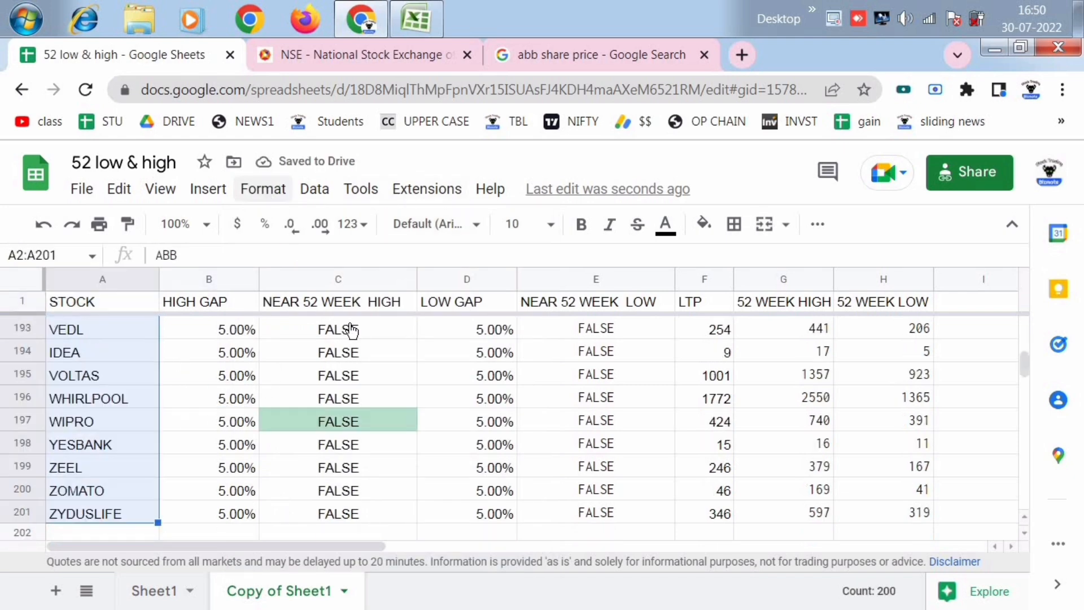
left_click(263, 188)
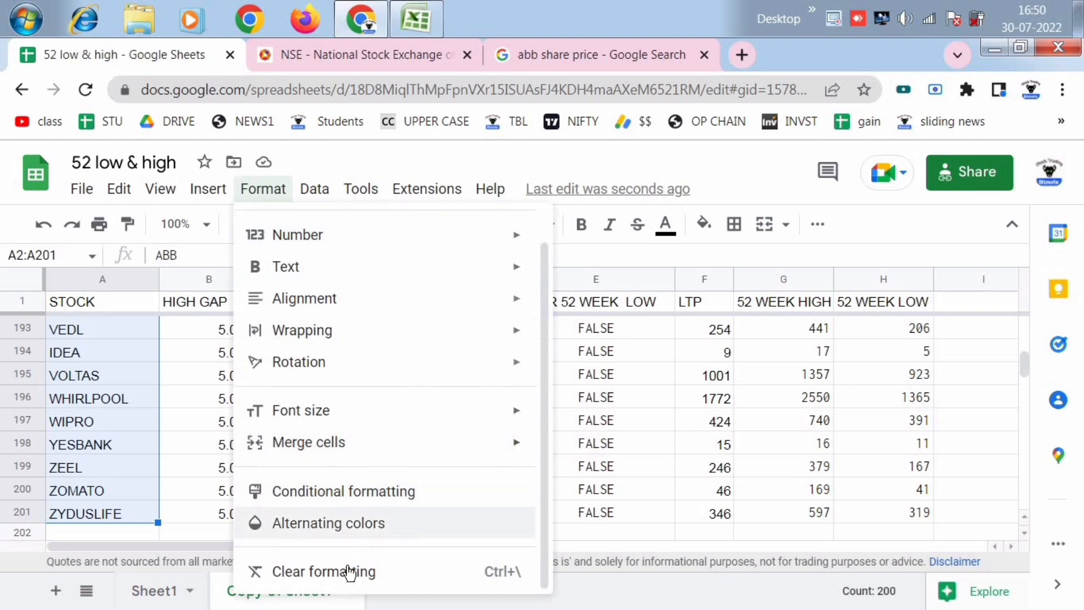
left_click(377, 487)
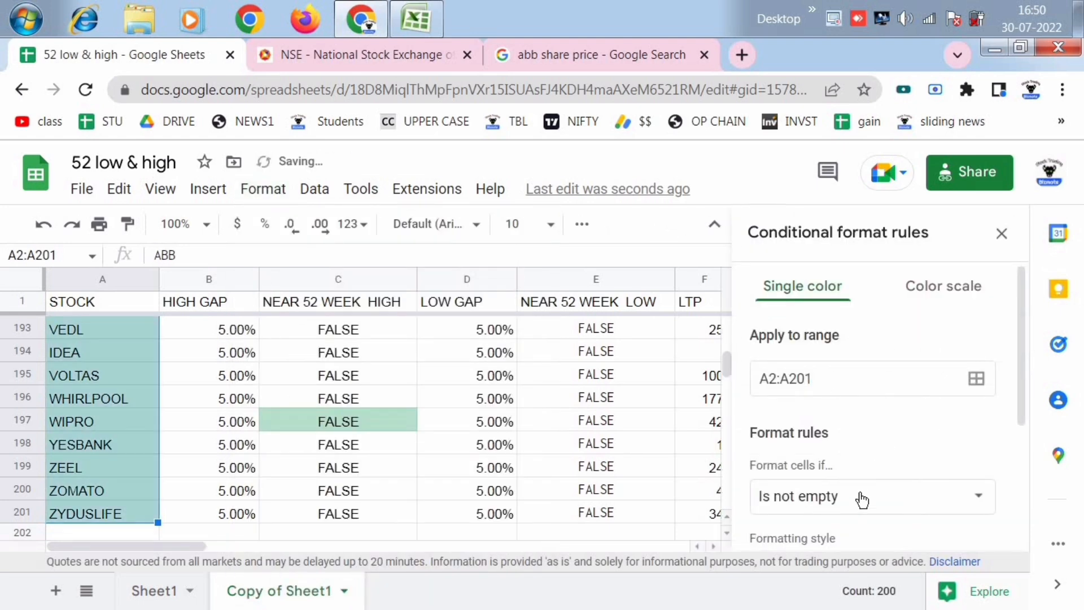
left_click(862, 500)
scroll(871, 496, "down", 5)
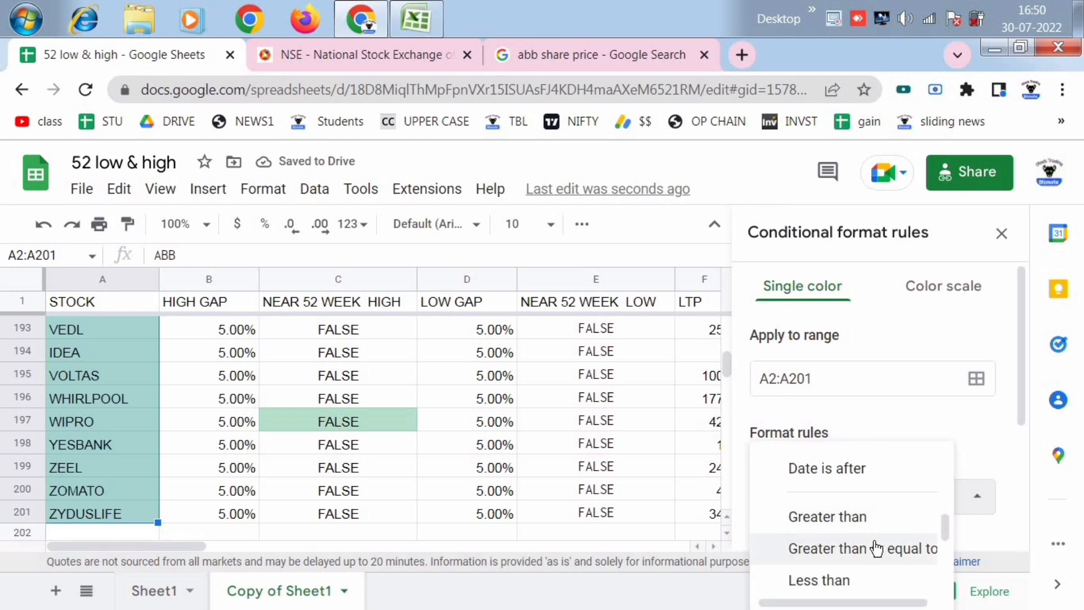
scroll(876, 548, "down", 4)
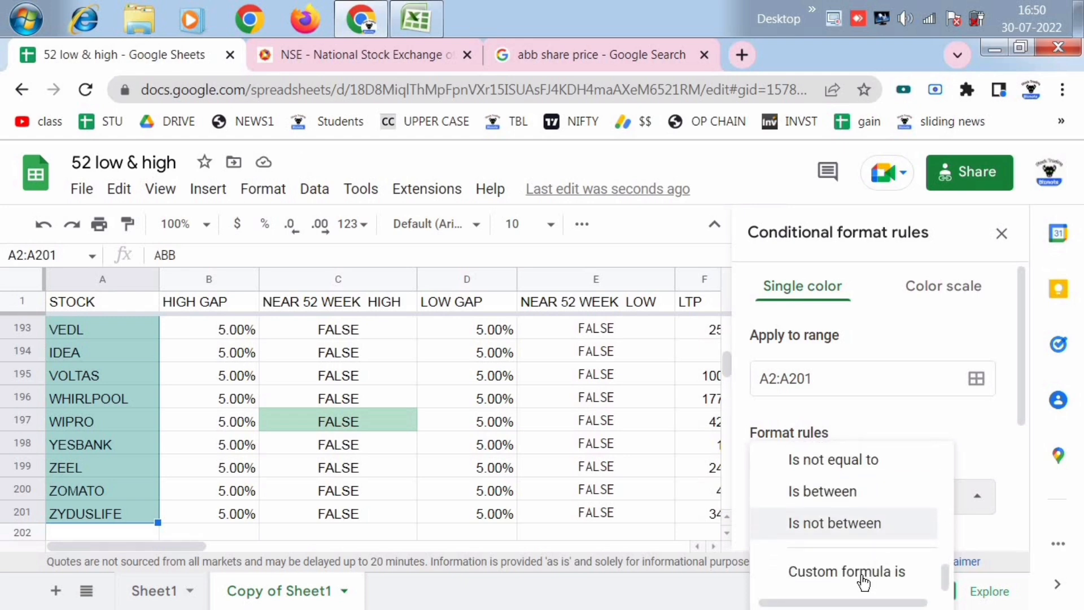
left_click(862, 581)
left_click(820, 498)
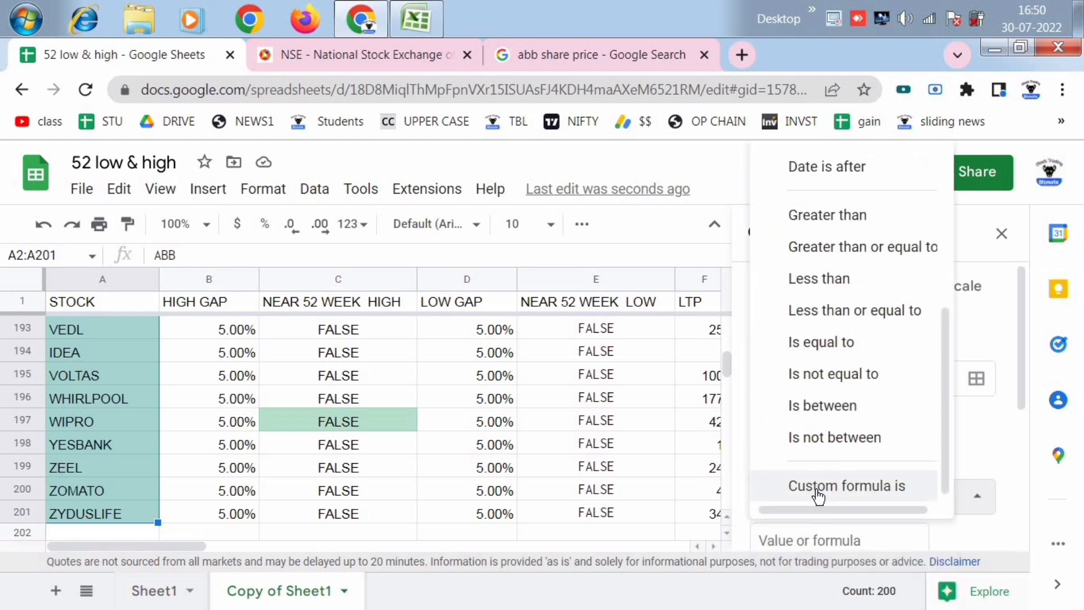
left_click(848, 487)
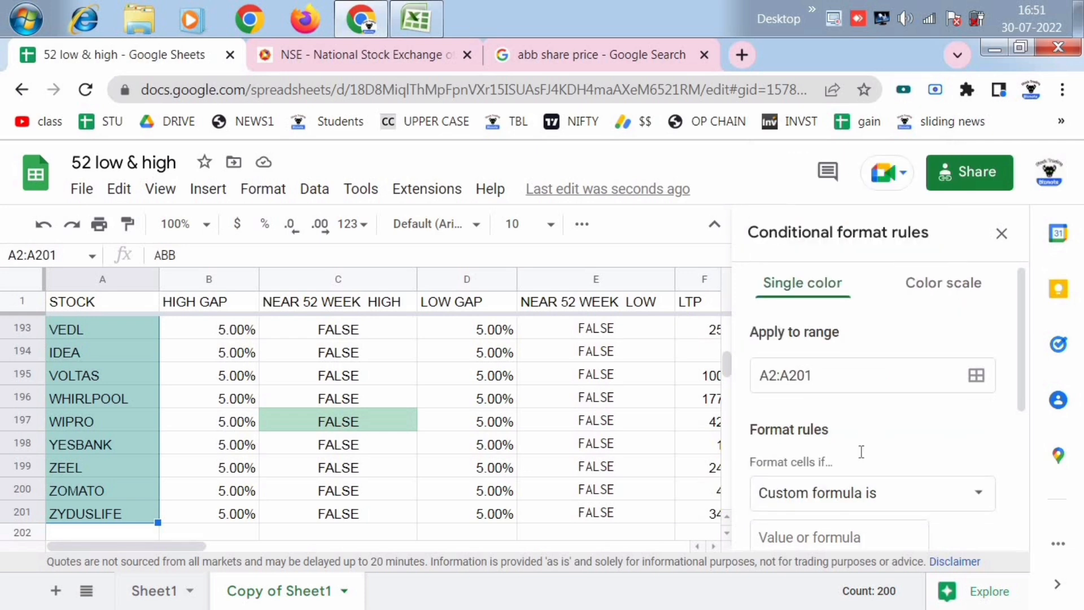
scroll(861, 451, "down", 2)
left_click(820, 441)
type("=C2")
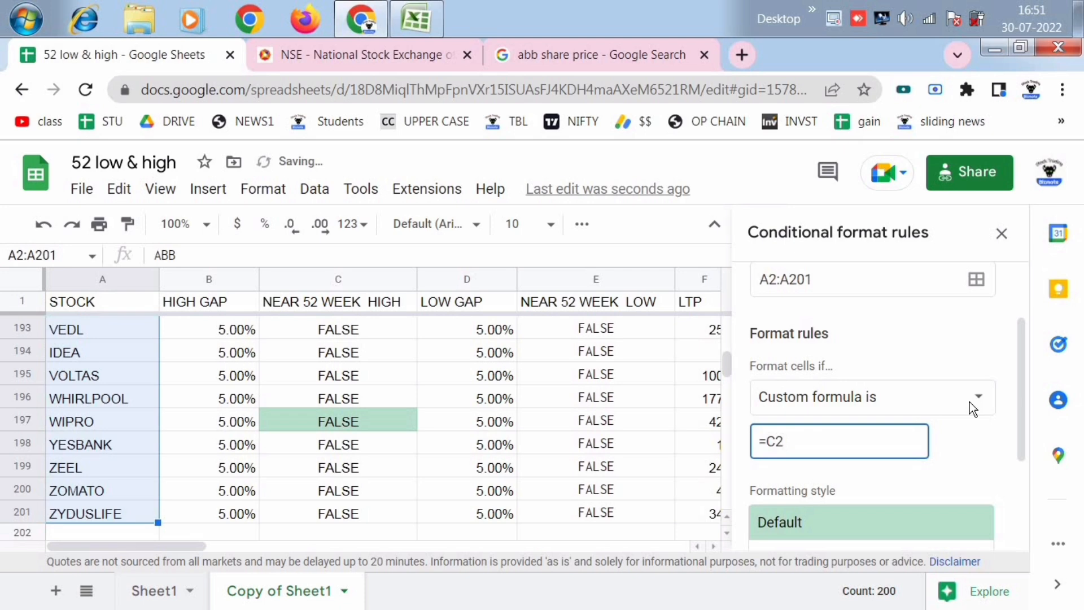
- Give the =C2 rule a bright green fill, save the rule and check the highlighted stocks
scroll(969, 402, "down", 2)
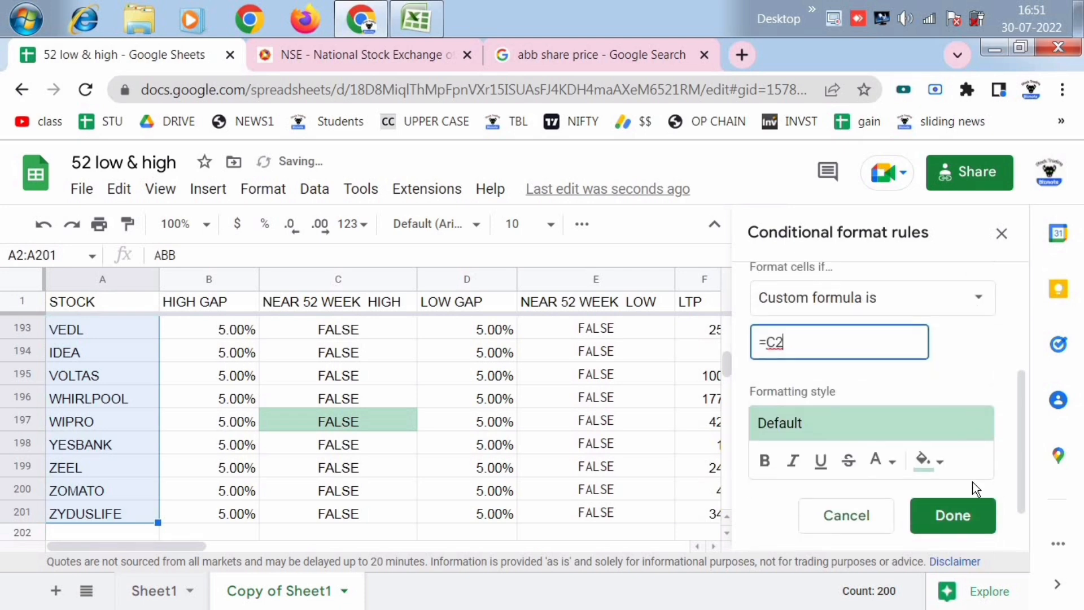
left_click(929, 460)
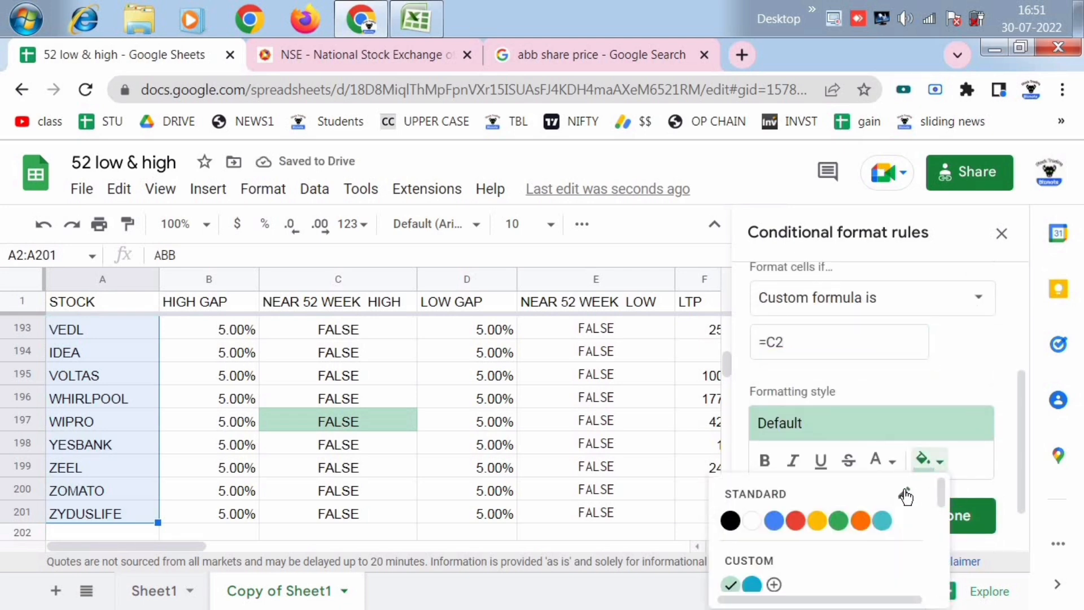
scroll(868, 503, "down", 2)
scroll(869, 503, "up", 2)
scroll(870, 504, "down", 2)
left_click(818, 549)
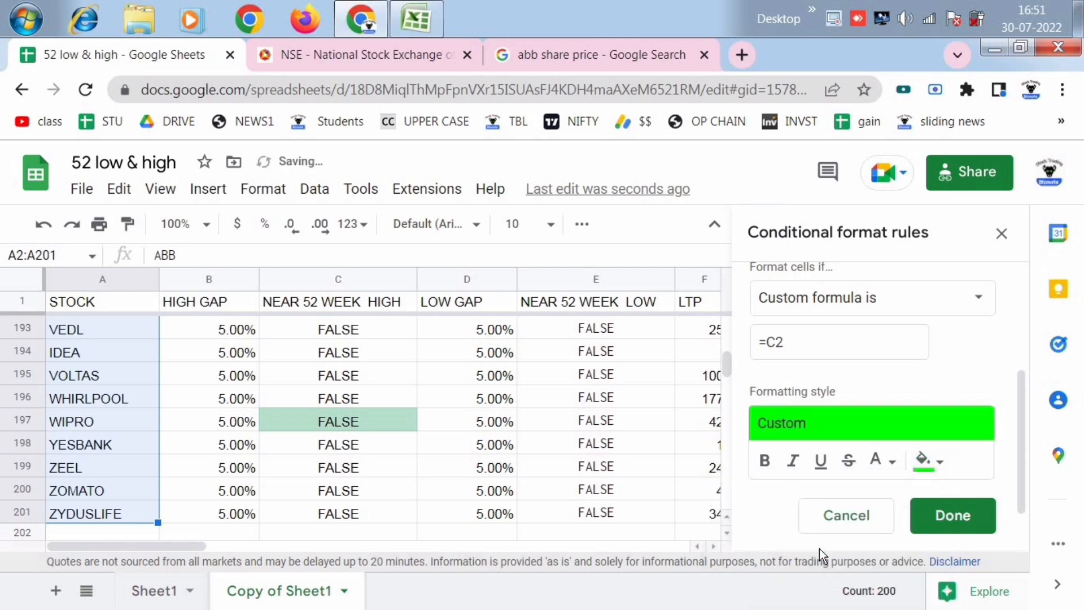
left_click(951, 515)
scroll(358, 428, "up", 15)
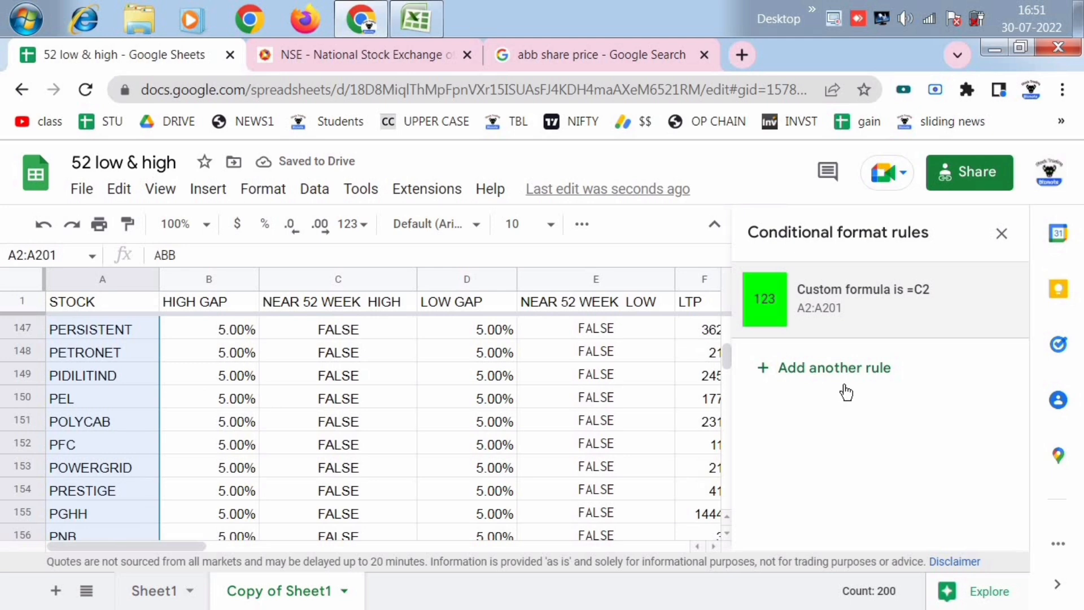
scroll(220, 362, "up", 3)
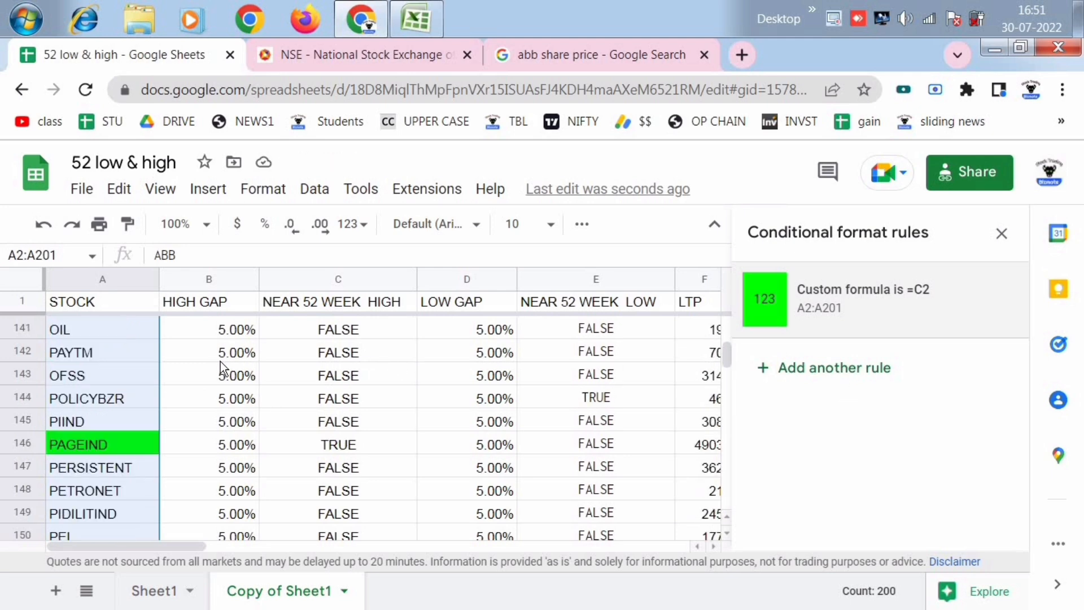
- Add a second conditional format rule for the stock names in A2:A201 using the custom formula =E2
left_click(862, 370)
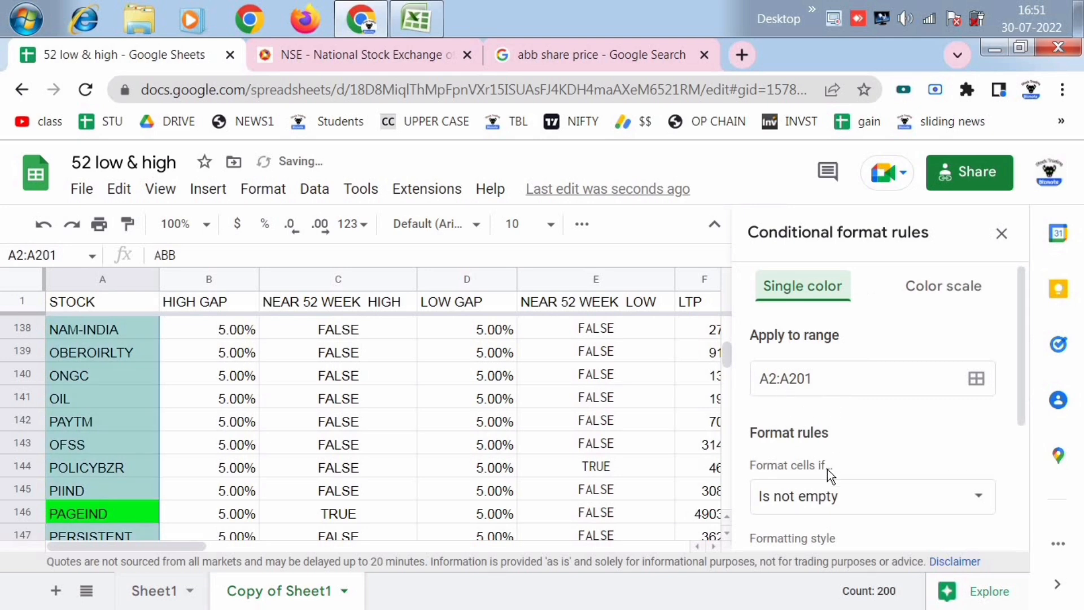
left_click(851, 491)
scroll(864, 491, "down", 3)
scroll(860, 504, "down", 5)
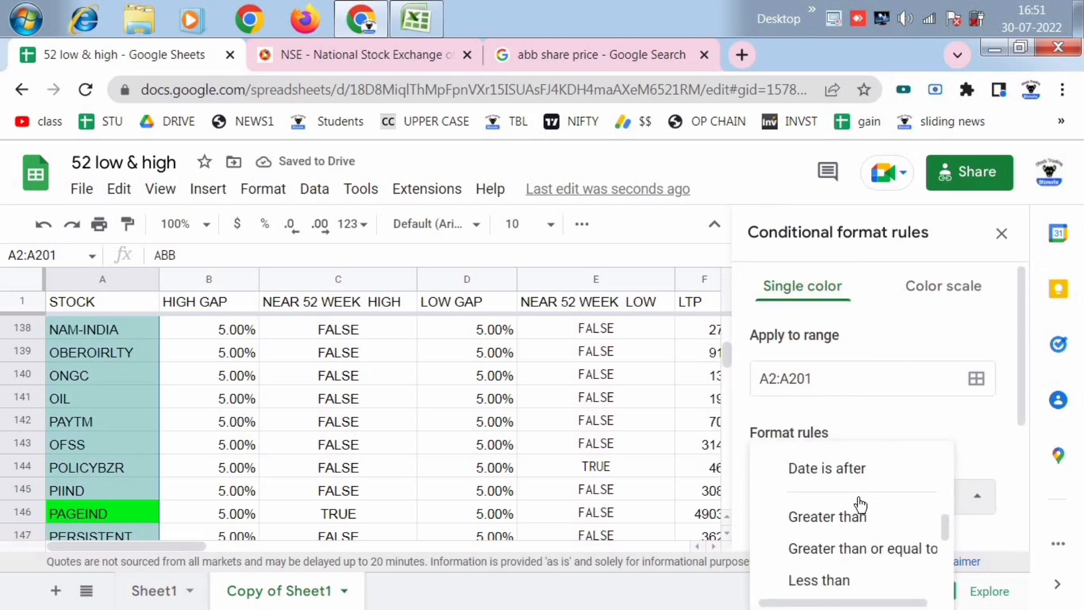
left_click(859, 582)
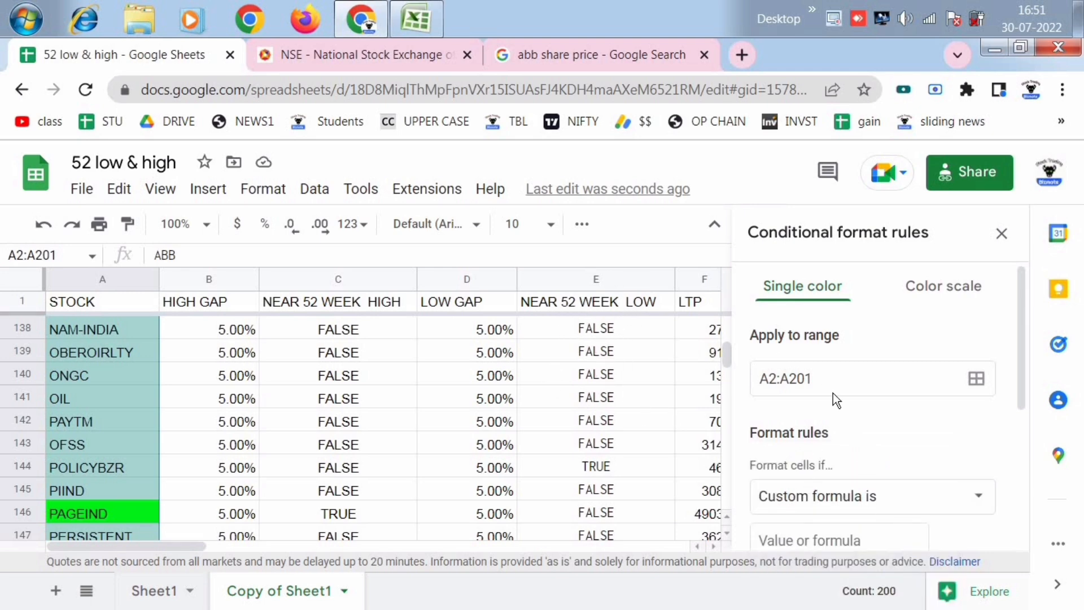
scroll(842, 414, "down", 2)
left_click(792, 432)
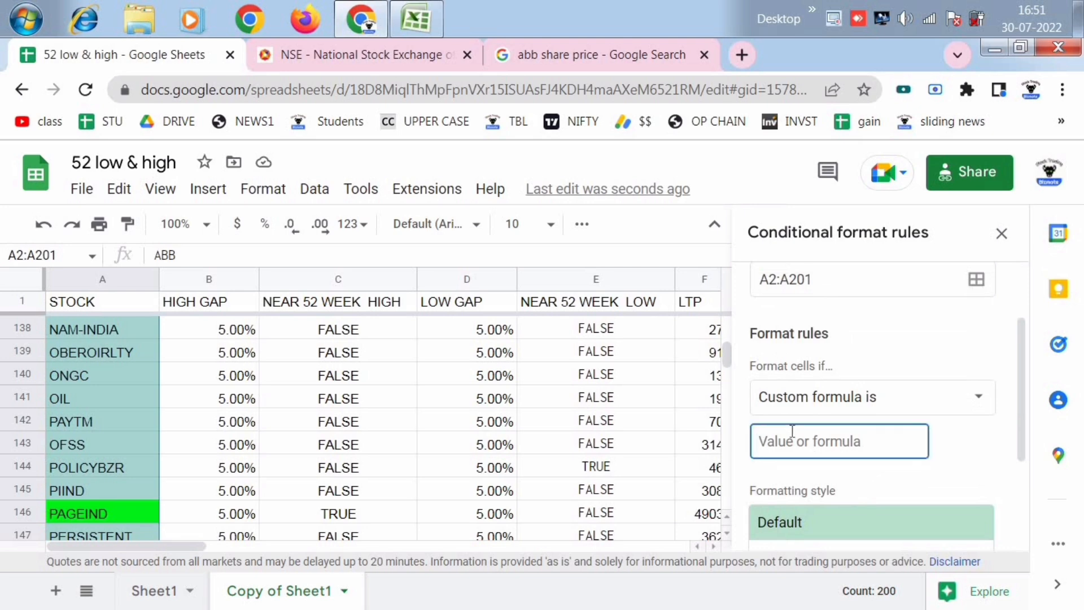
type("=E2")
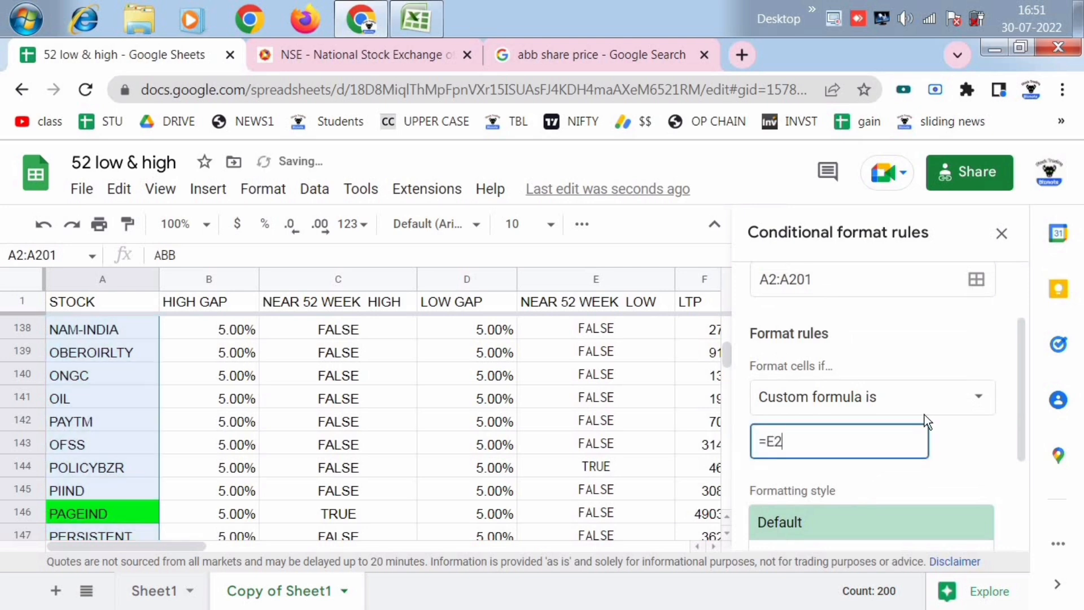
- Give the =E2 rule a red fill, save it and close the conditional format rules
scroll(959, 480, "down", 1)
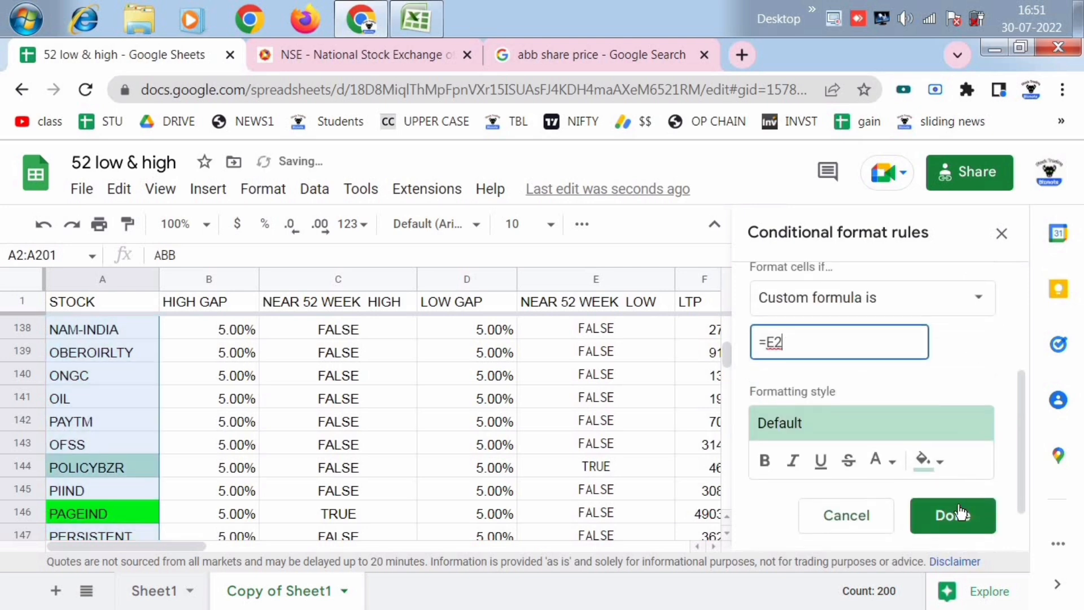
left_click(932, 469)
scroll(935, 495, "down", 2)
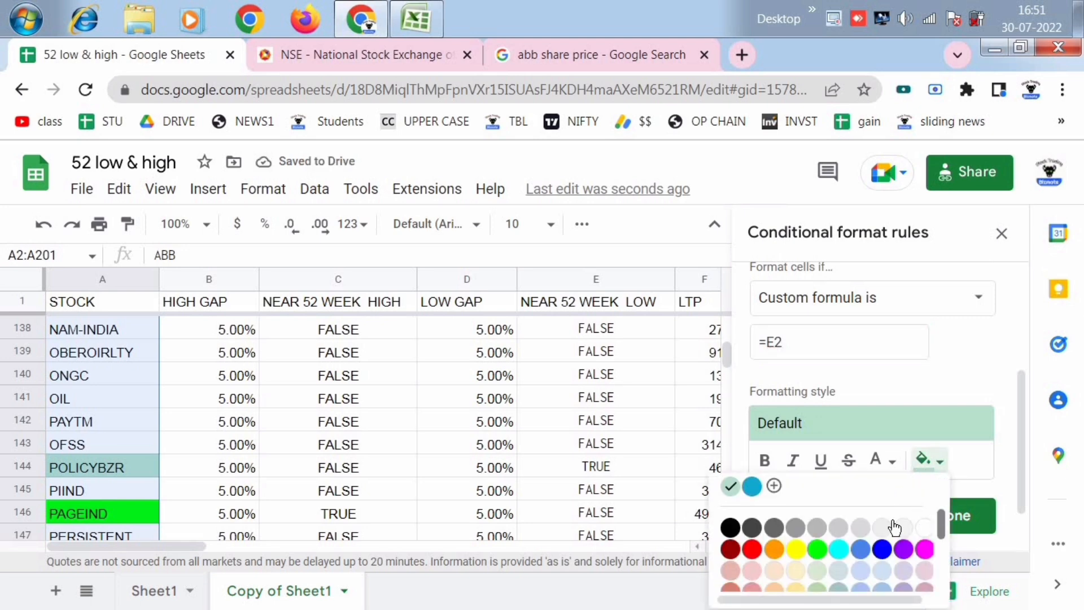
left_click(753, 550)
left_click(955, 516)
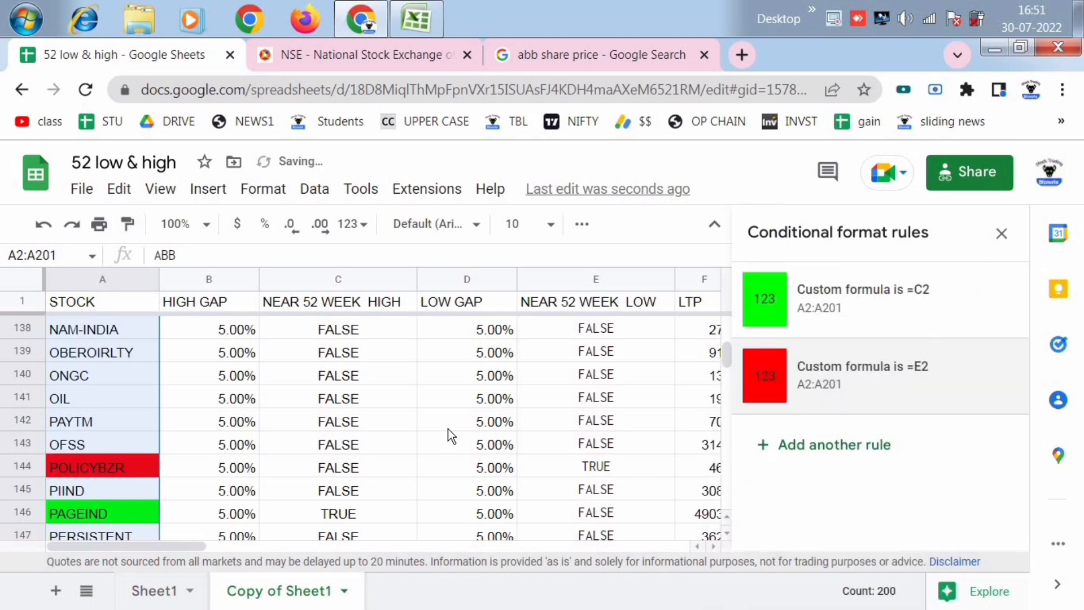
left_click(1001, 234)
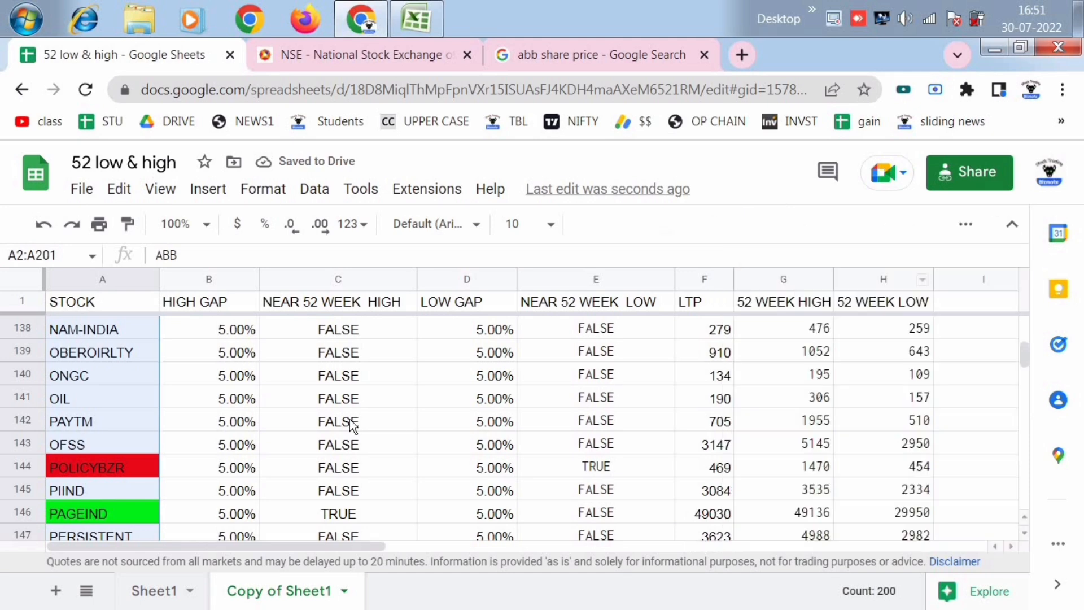
- Check the green and red highlighted stocks through the list, including the near-52-week-low flag for APLLTD
left_click(350, 424)
scroll(341, 420, "up", 20)
scroll(341, 420, "up", 13)
scroll(263, 414, "down", 2)
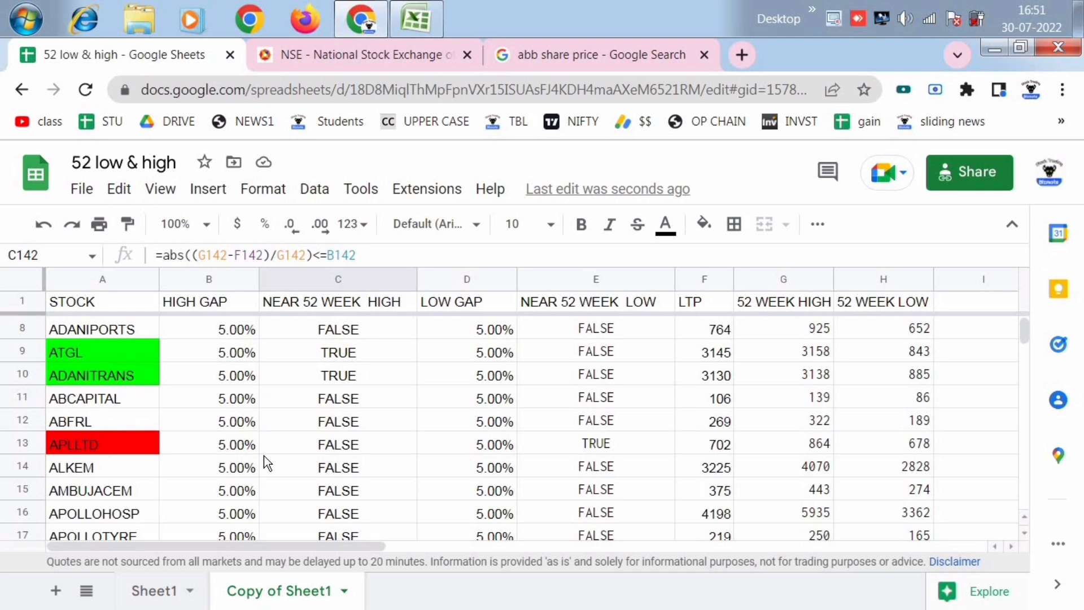
left_click(599, 444)
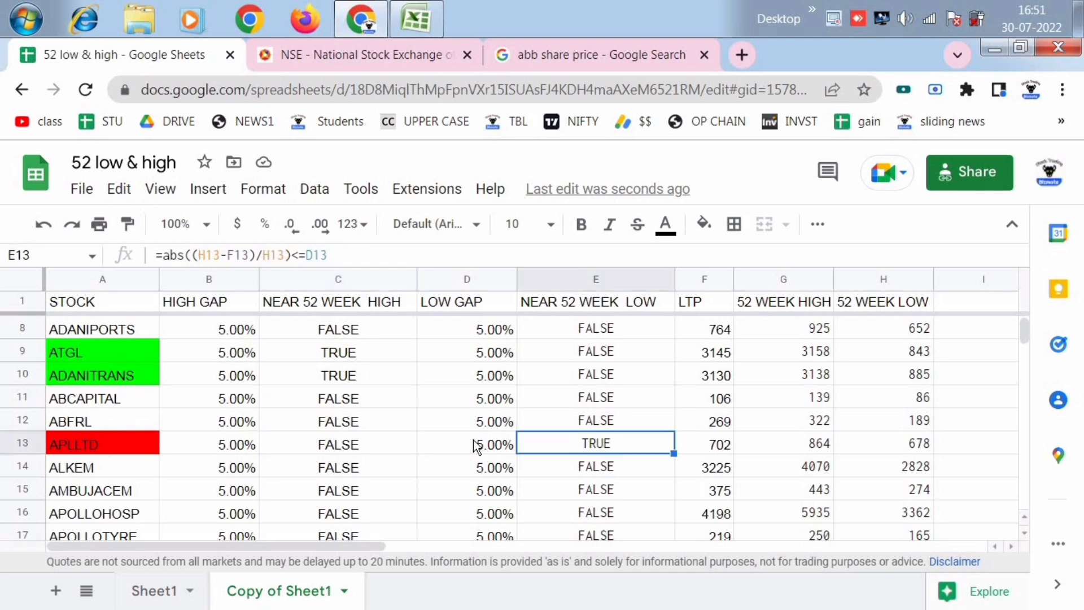
left_click(93, 448)
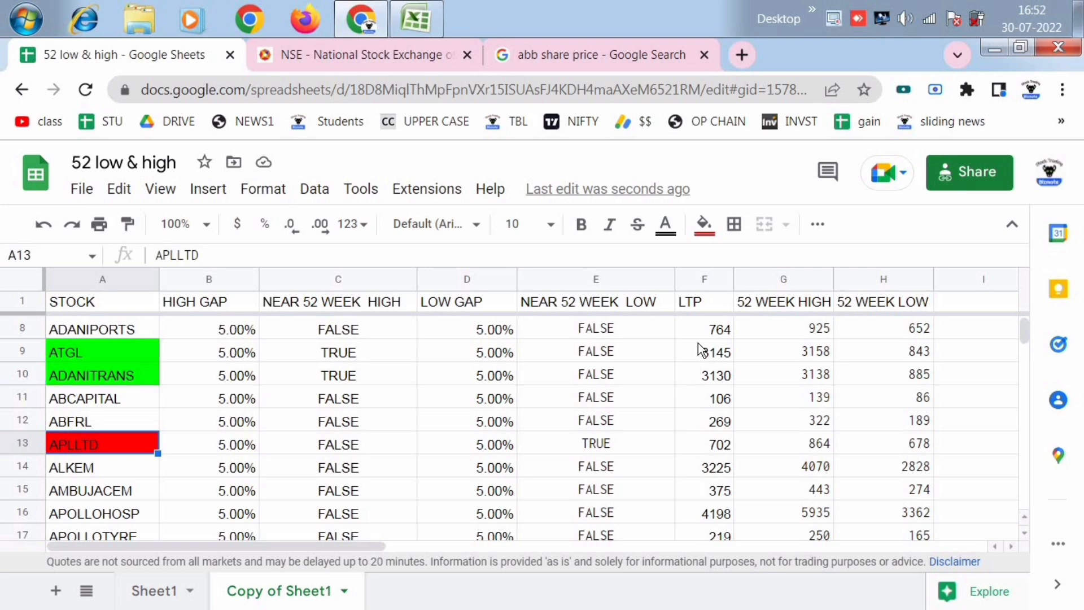
scroll(745, 367, "up", 2)
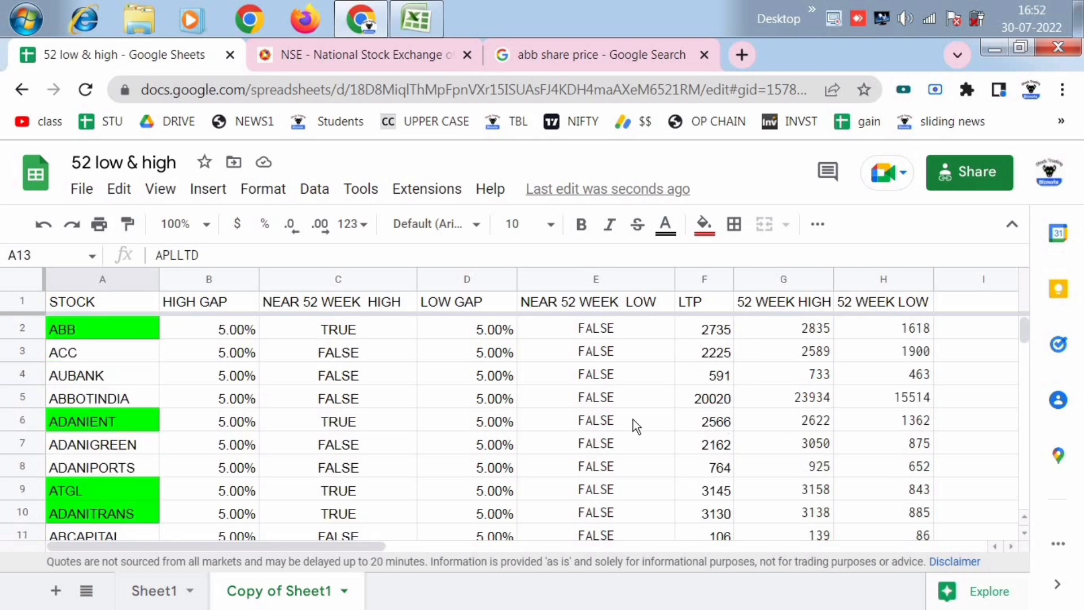
scroll(106, 387, "down", 20)
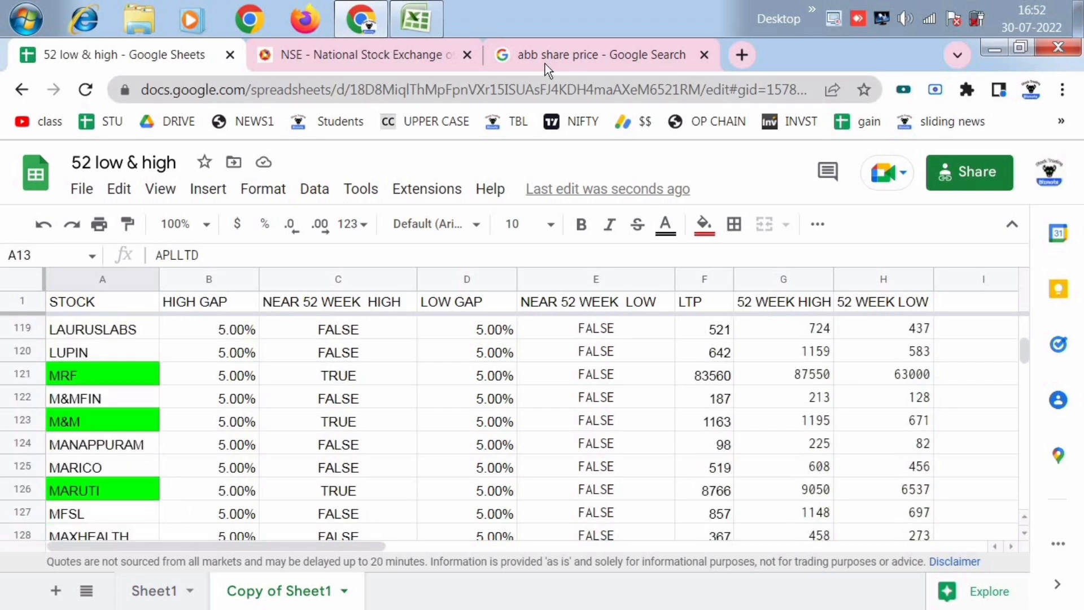
- View the NIFTY 200 Index page on the NSE site, then return to the start of the sheet's stock list
left_click(348, 61)
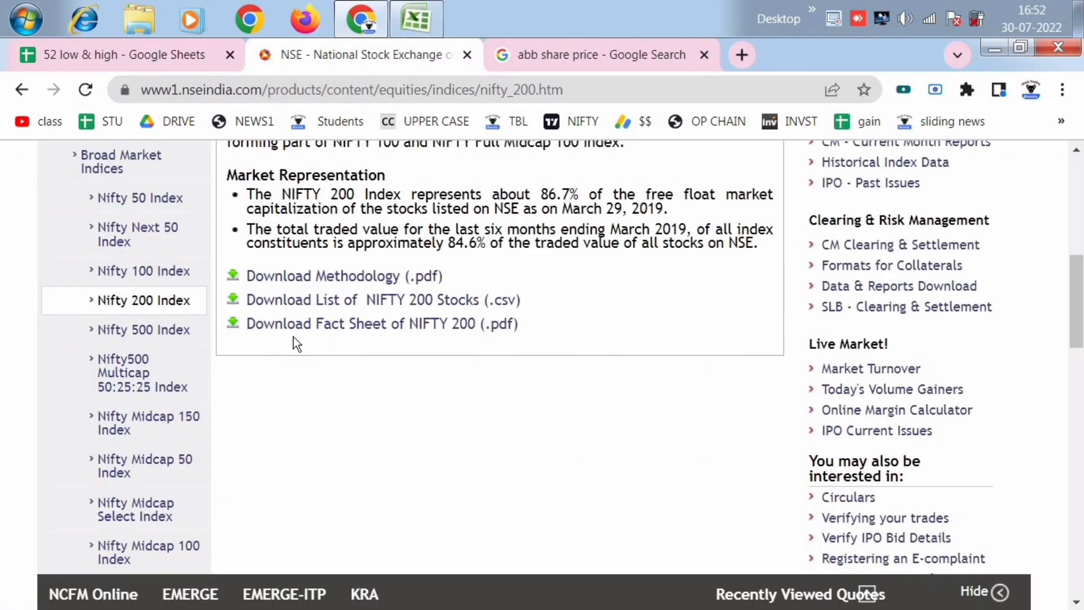
scroll(293, 336, "up", 10)
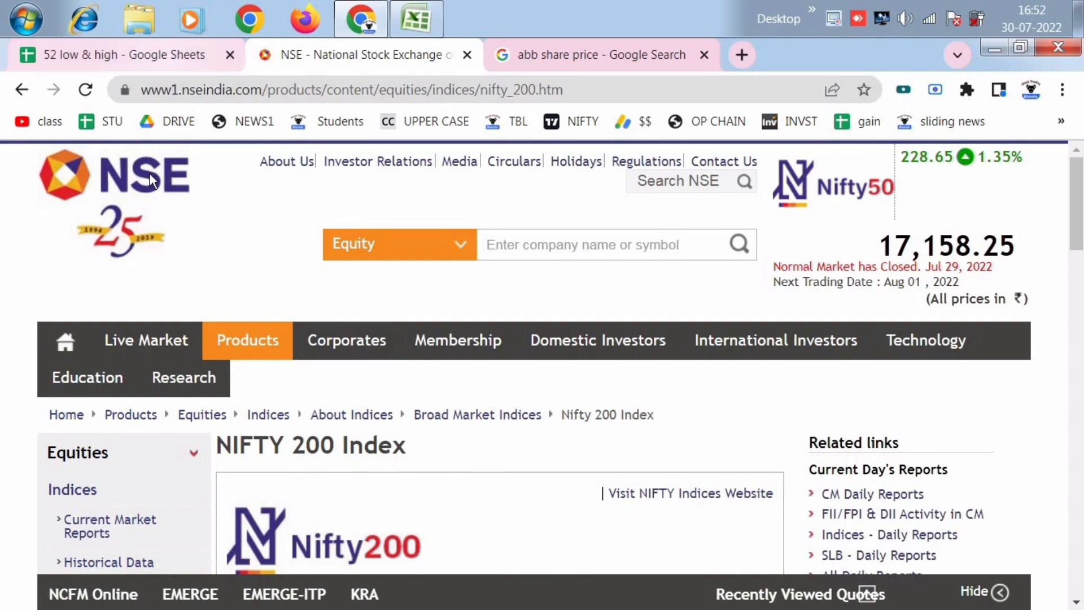
left_click(162, 60)
scroll(158, 375, "down", 3)
scroll(116, 451, "up", 20)
scroll(96, 426, "up", 20)
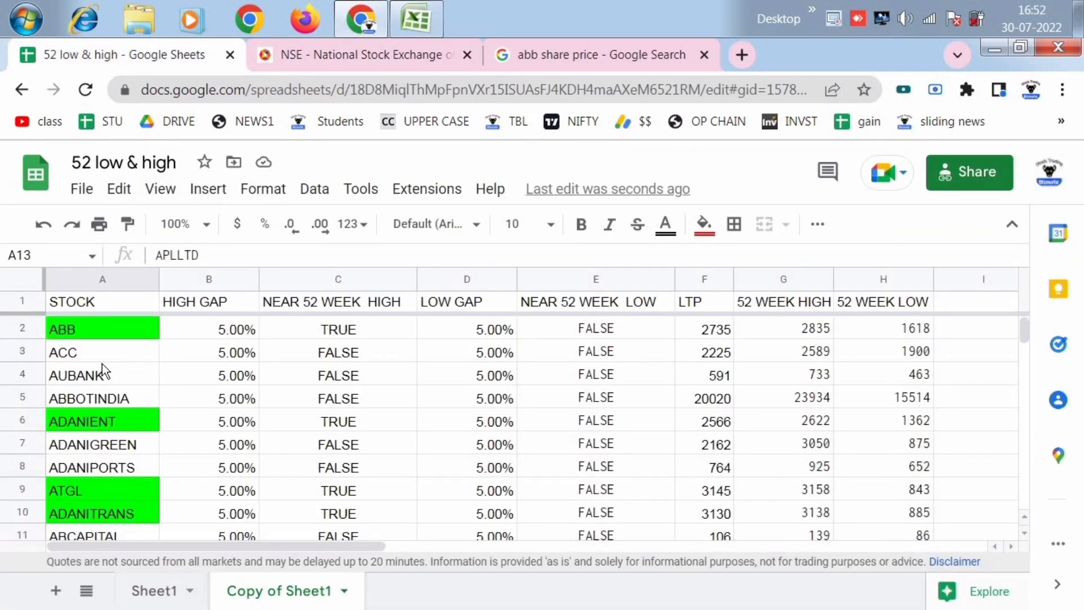
- Replace the stock in A3 with WIPRO and check its near-high and near-low flags, price and 52-week values
left_click(102, 353)
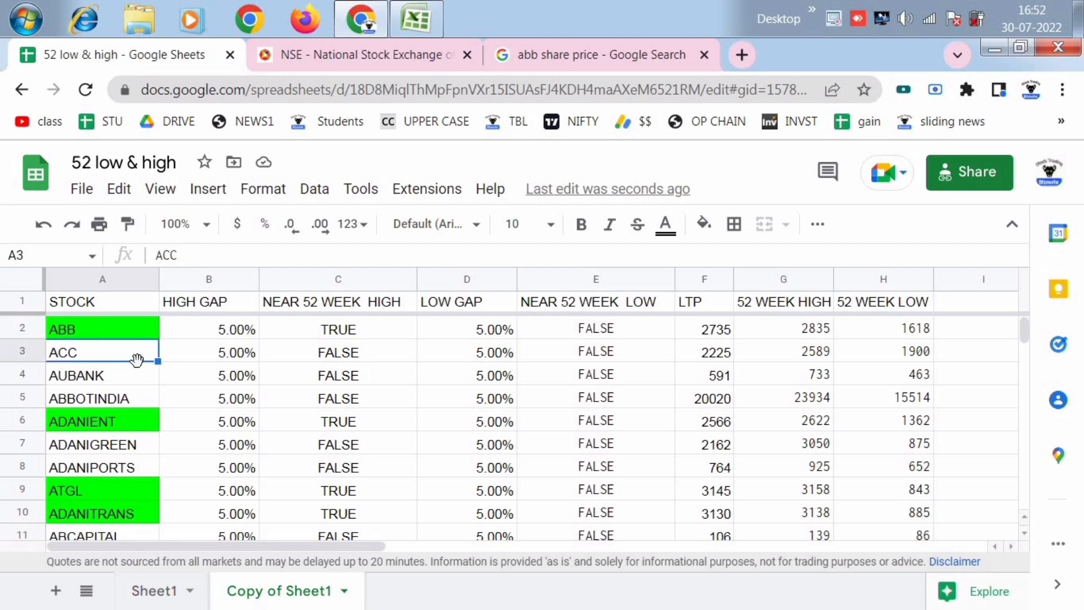
type("WIPRO")
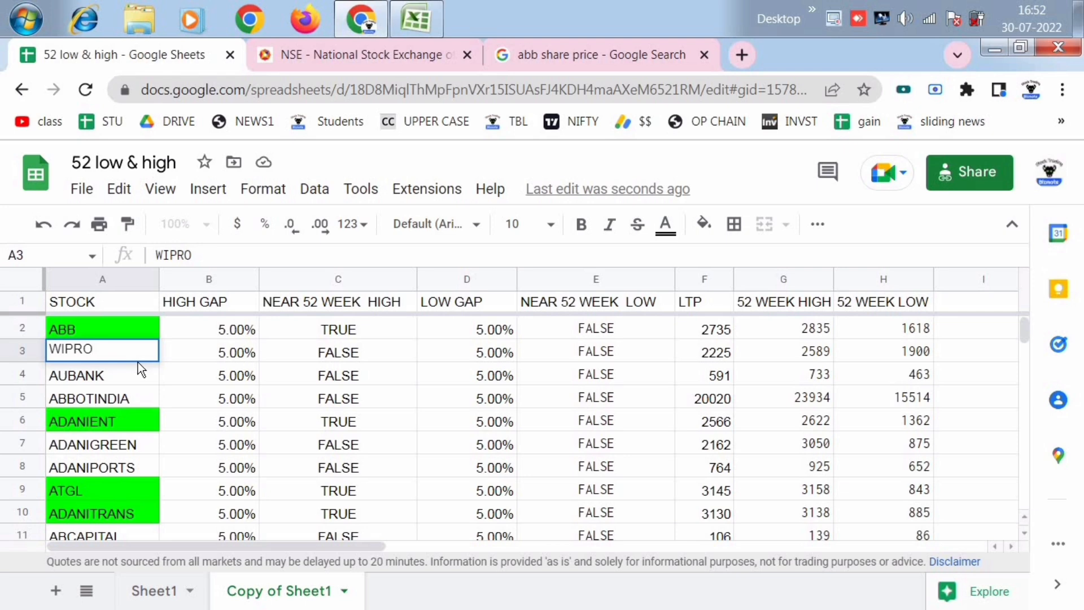
key("Return")
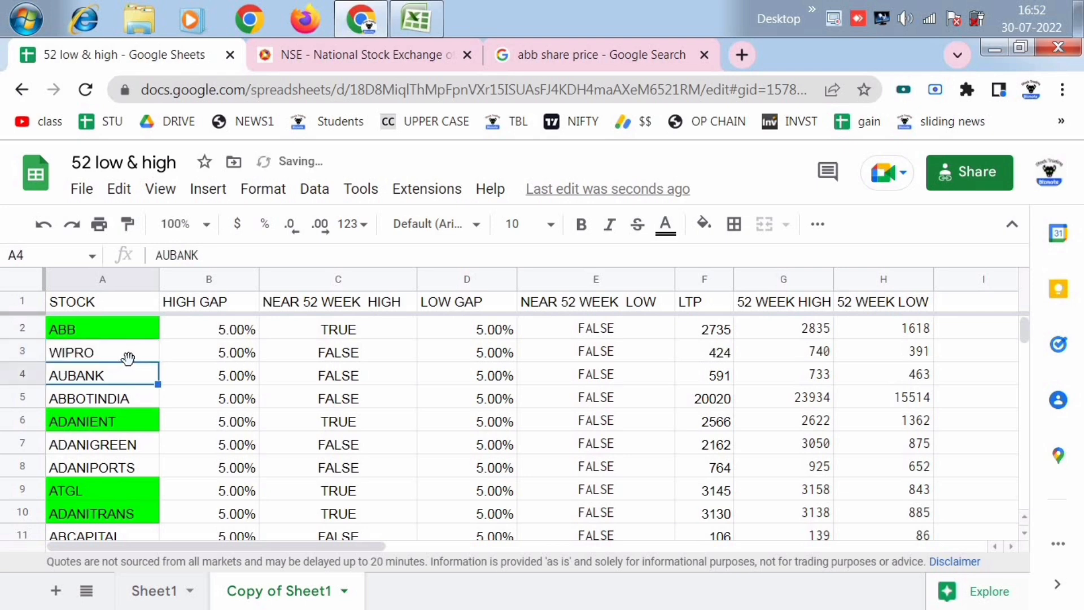
left_click(356, 357)
left_click(599, 351)
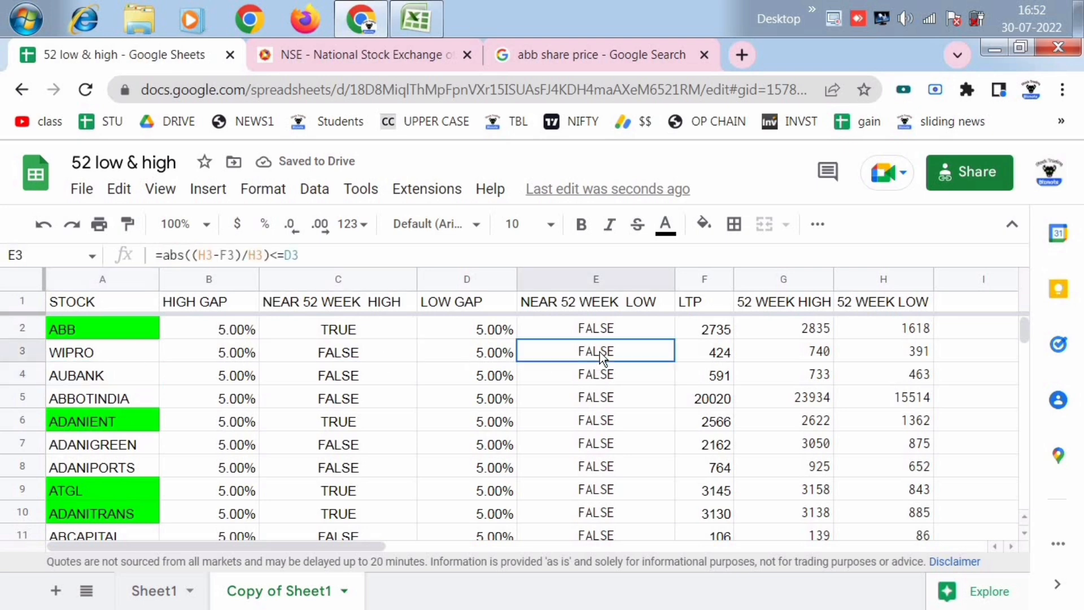
left_click(718, 357)
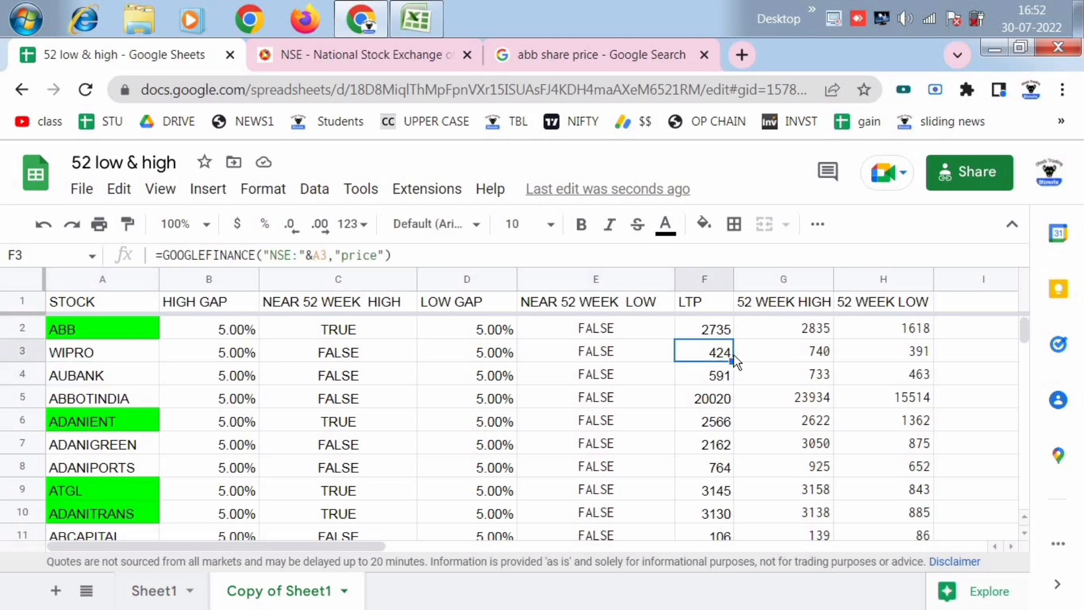
left_click(810, 354)
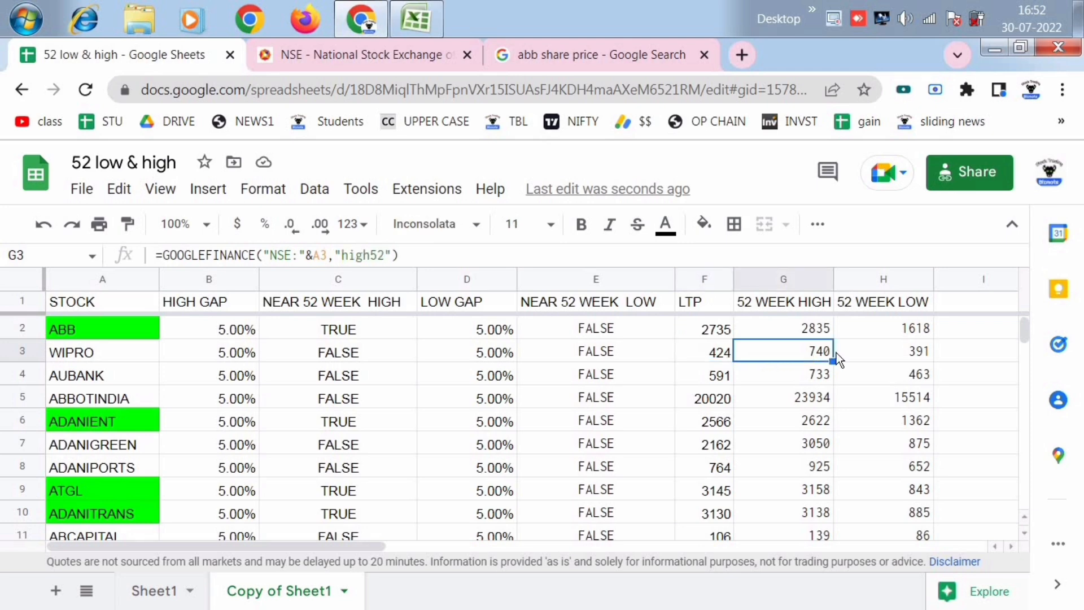
left_click(897, 357)
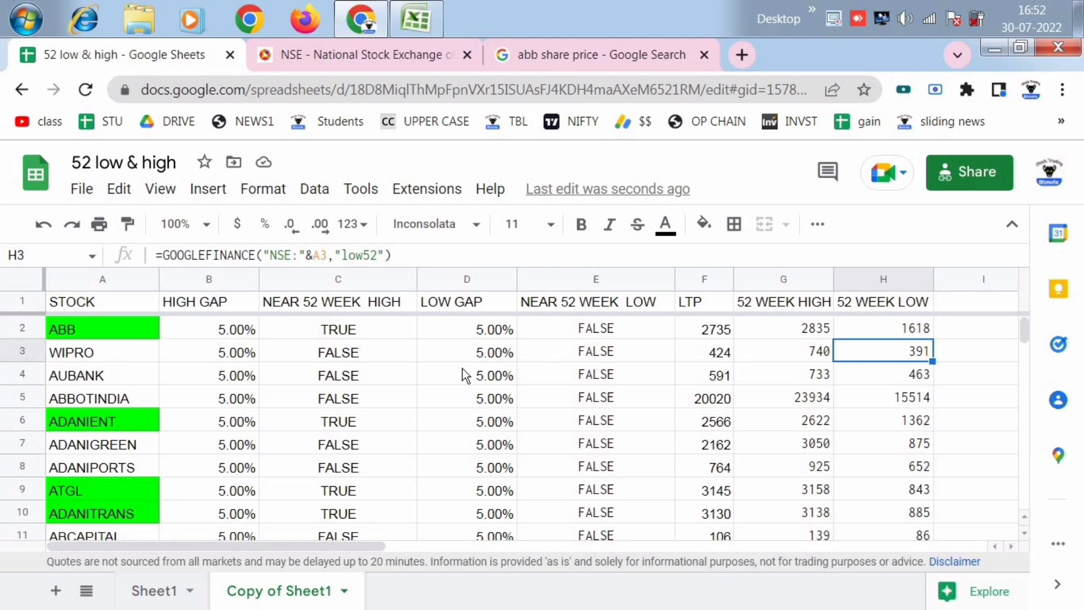
- Replace the stock in A3 with TANLA and check its 52-week low
left_click(113, 355)
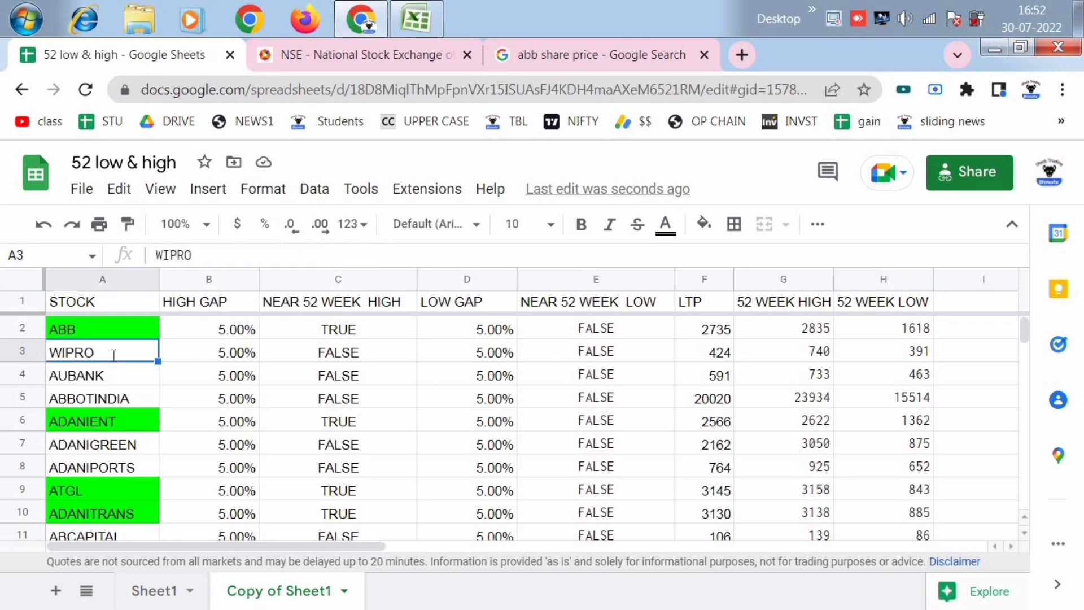
type("TANLA")
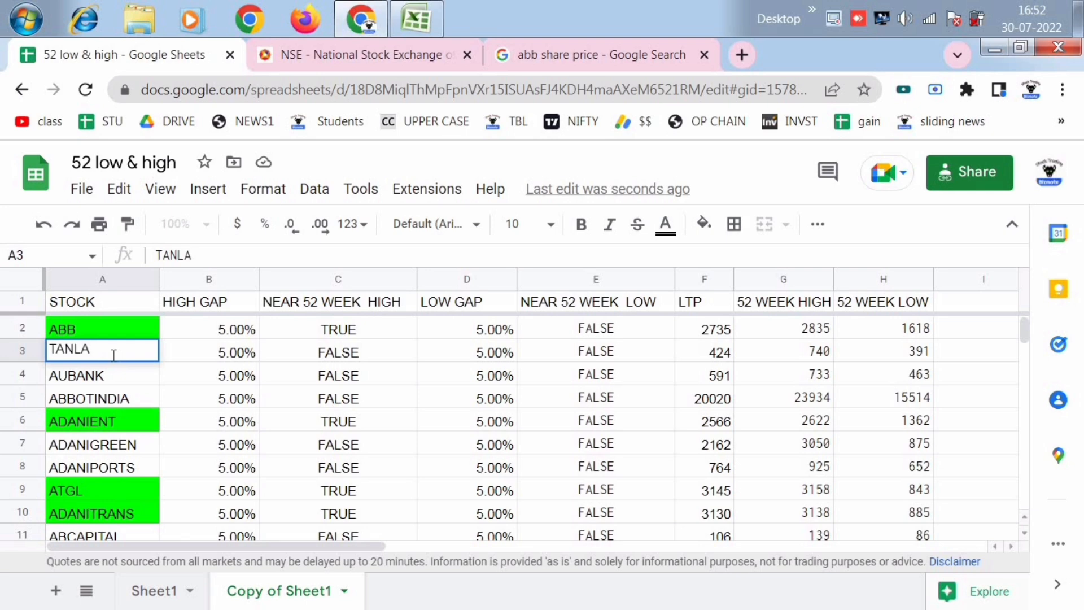
key("Return")
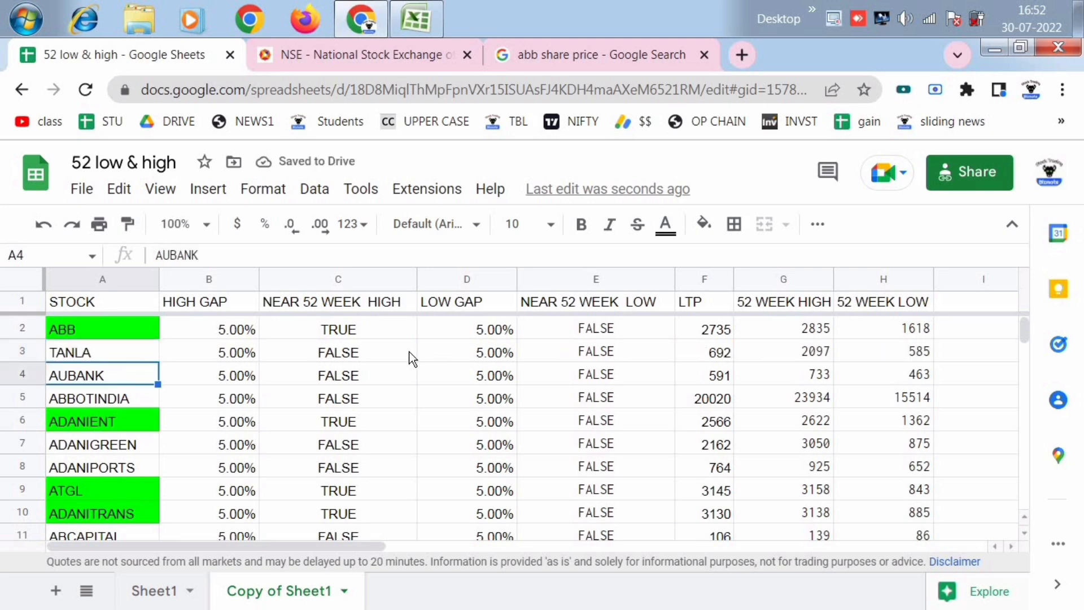
left_click(898, 356)
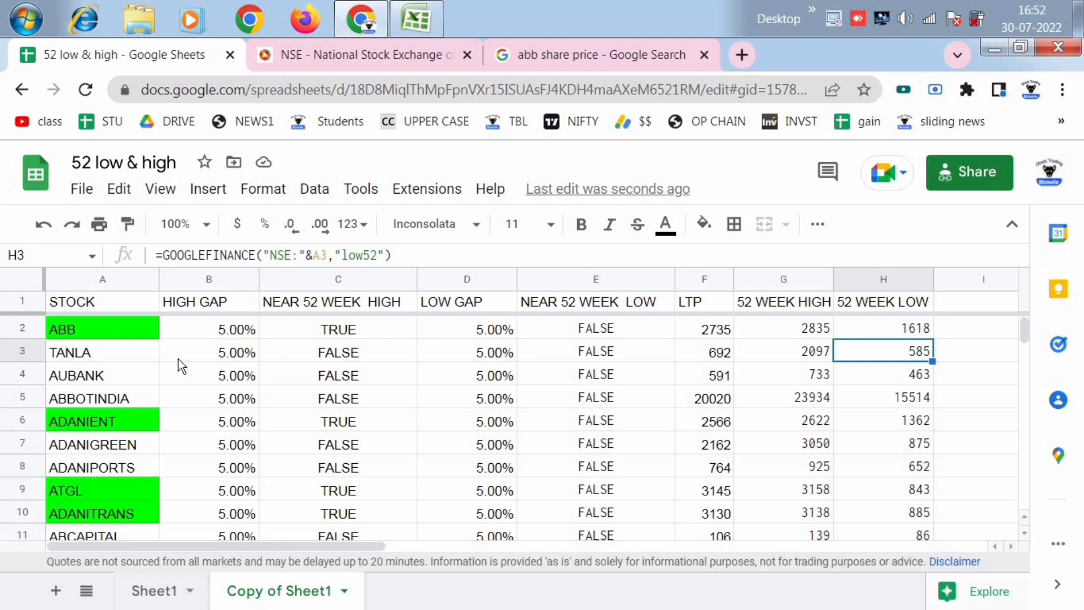
- Search Google in a new browser tab for "52 WEEK LOW STOCK IN NIFTY 500"
left_click(742, 55)
left_click(388, 456)
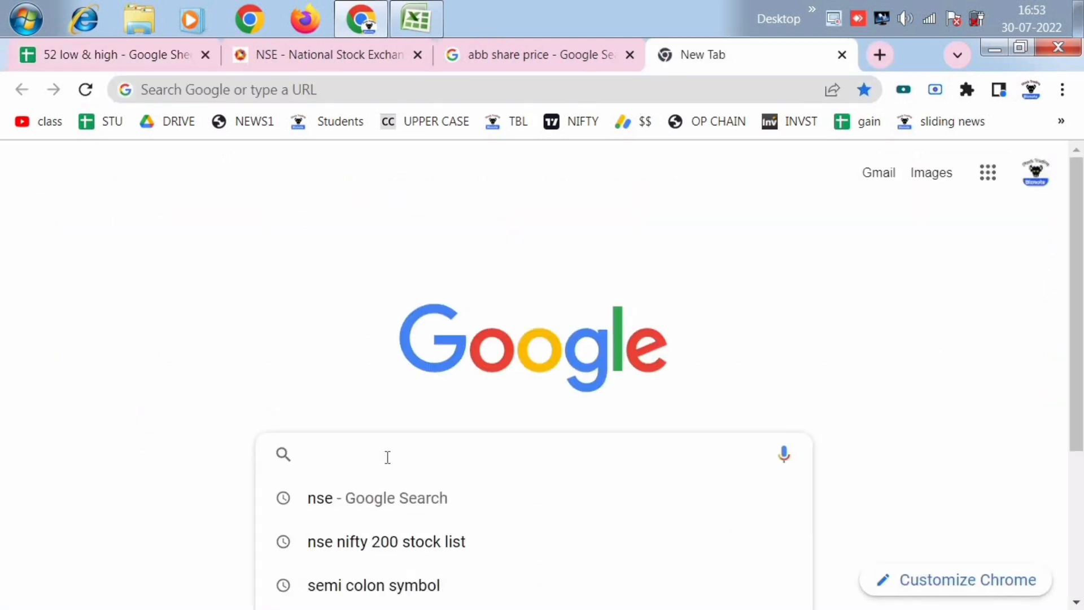
type("52 ")
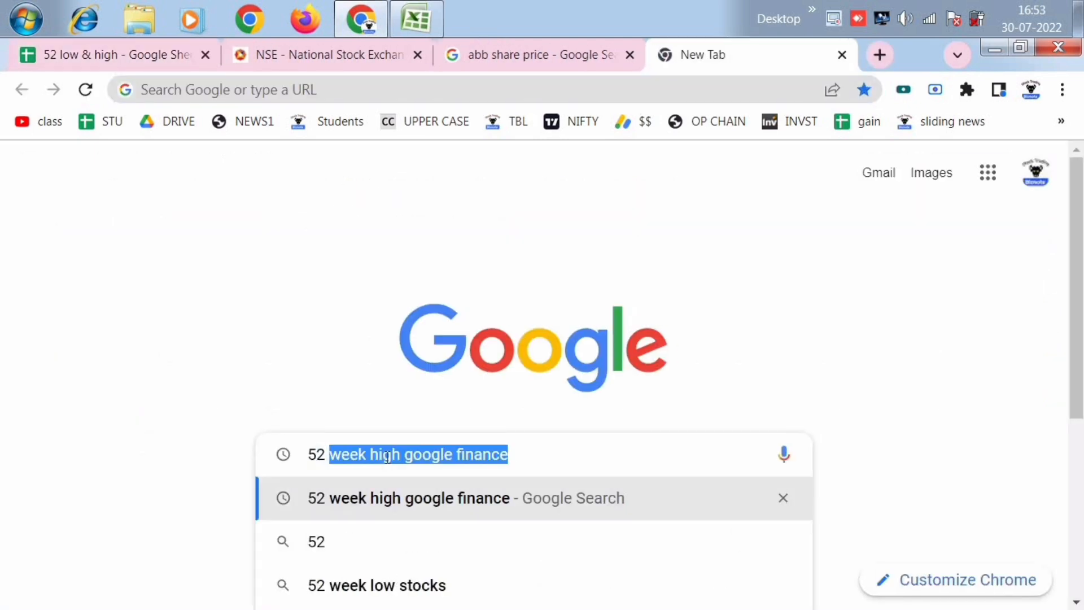
type("WEEK L")
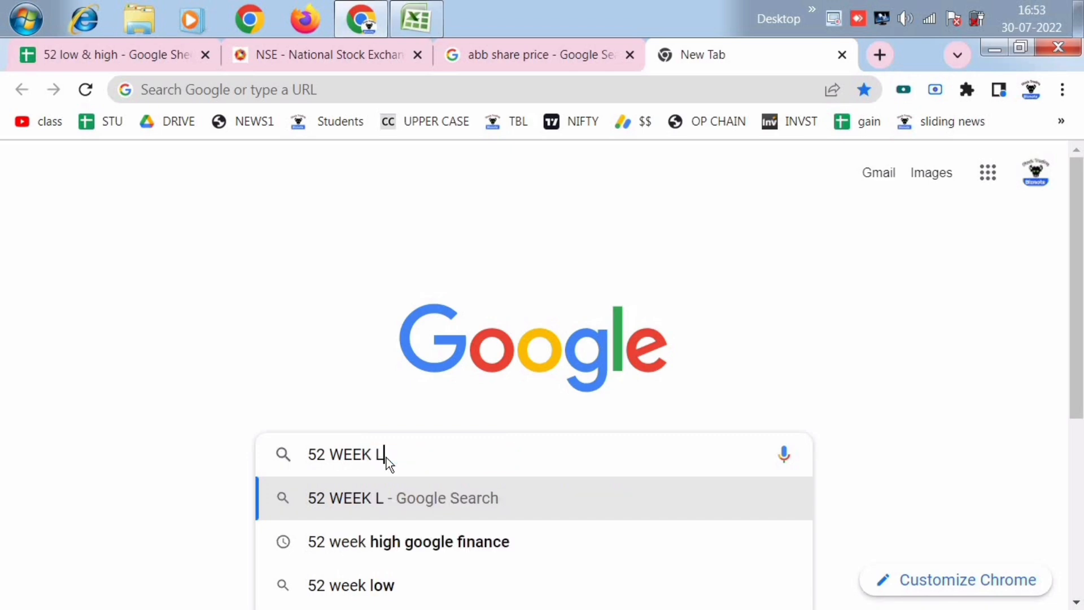
type("OW STOCK IN")
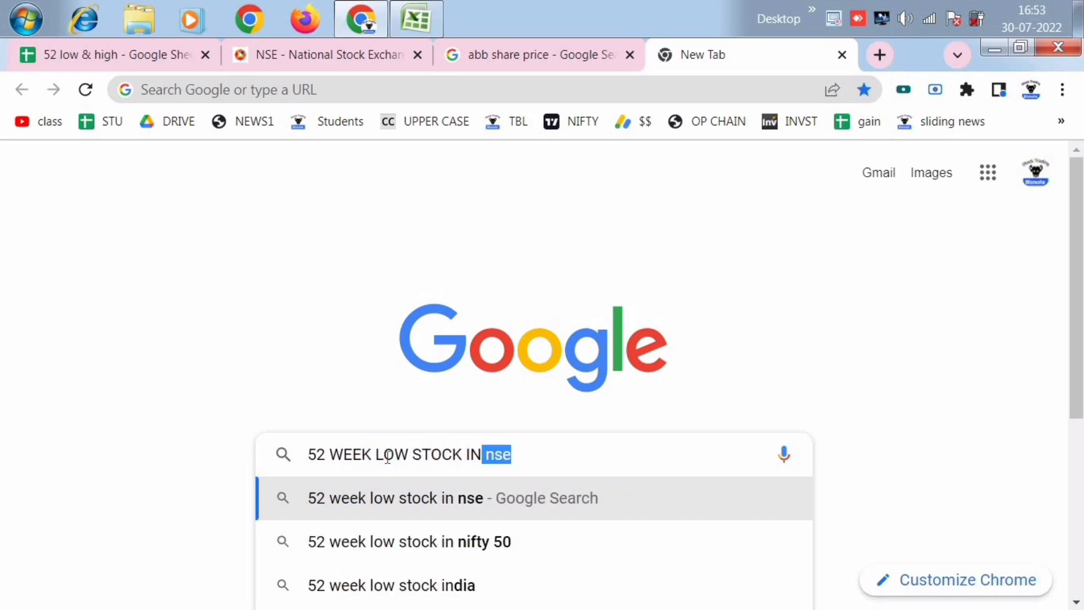
type(" NIFTY 500")
key("Return")
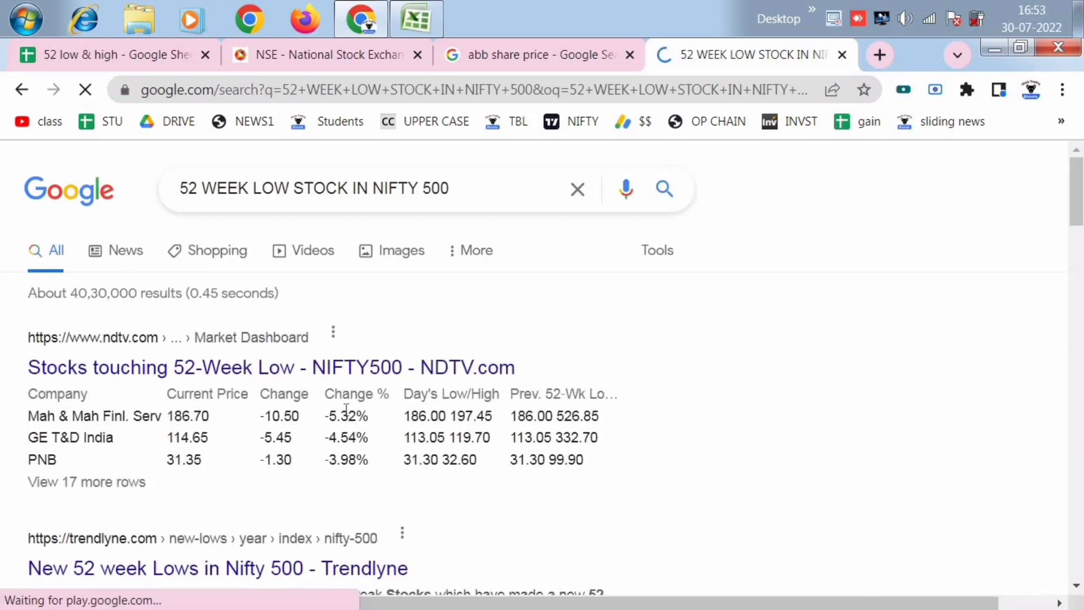
- Open the Trendlyne search result for new 52-week lows in Nifty 500
scroll(309, 367, "down", 1)
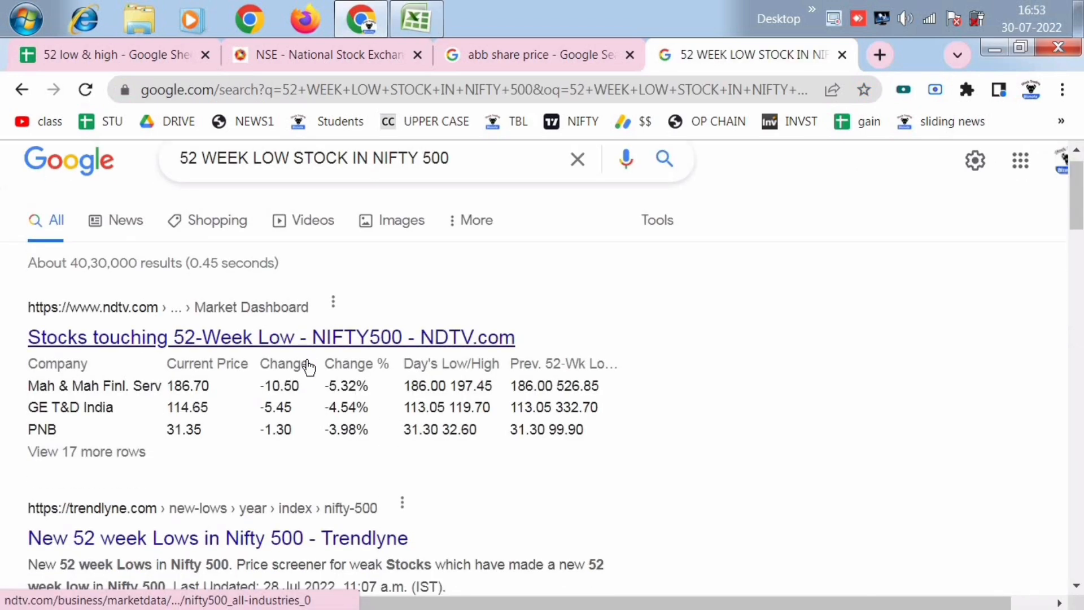
scroll(299, 389, "down", 1)
left_click(329, 476)
scroll(310, 390, "down", 2)
scroll(307, 387, "down", 2)
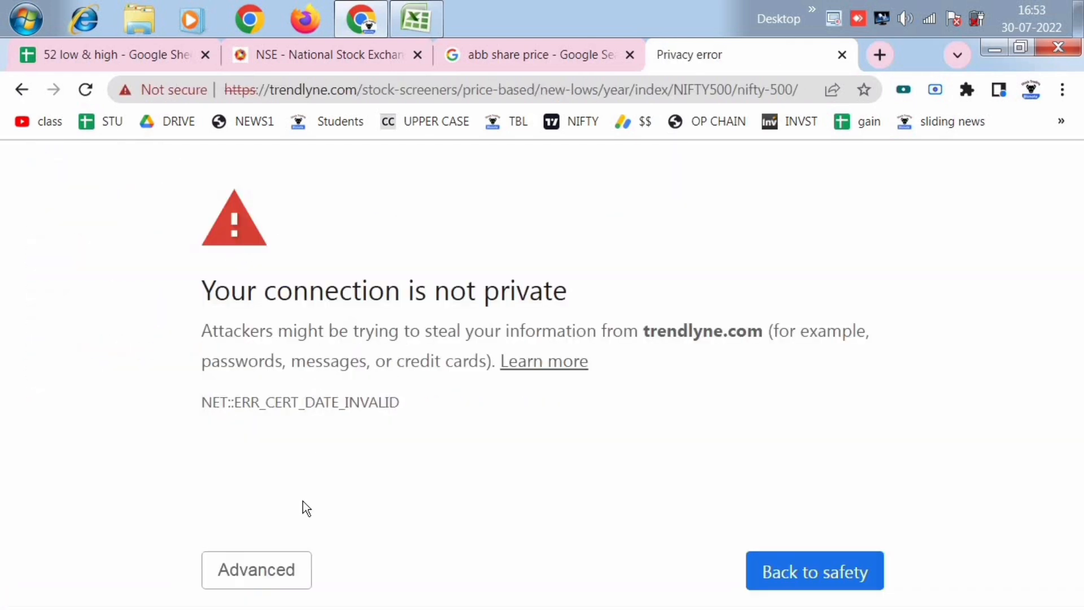
- Proceed to trendlyne.com past the certificate warning and examine its list of new 52-week lows in Nifty 500
left_click(273, 566)
left_click(279, 332)
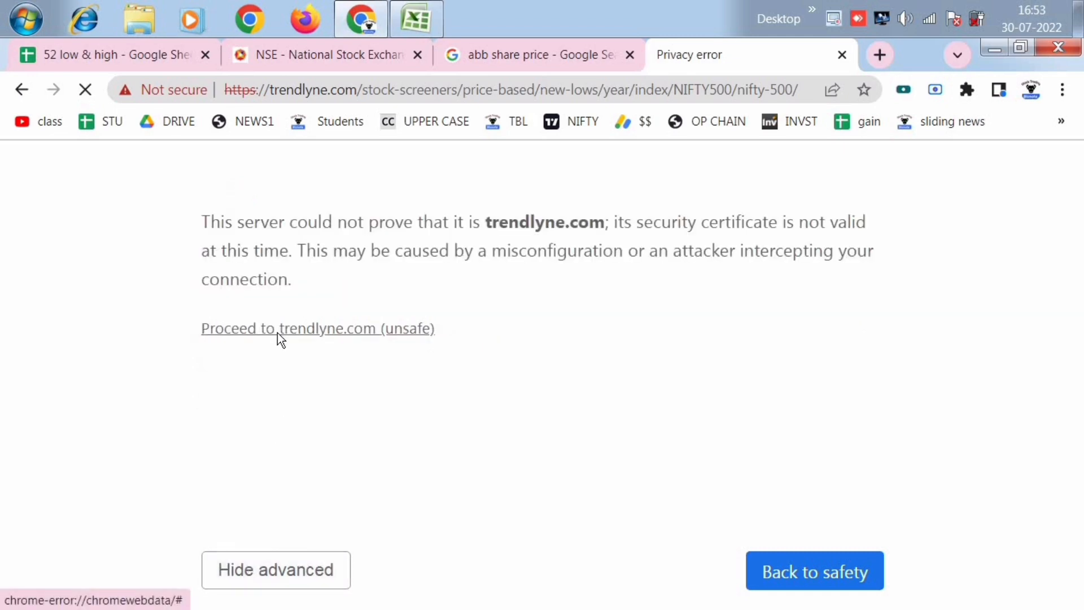
scroll(279, 340, "down", 4)
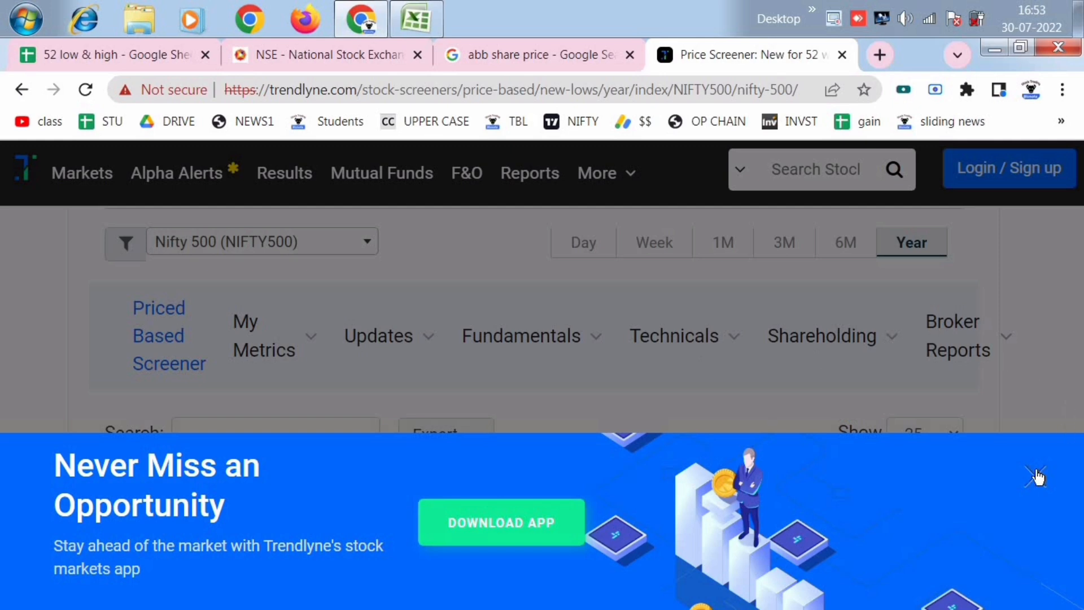
left_click(1038, 476)
scroll(757, 364, "down", 3)
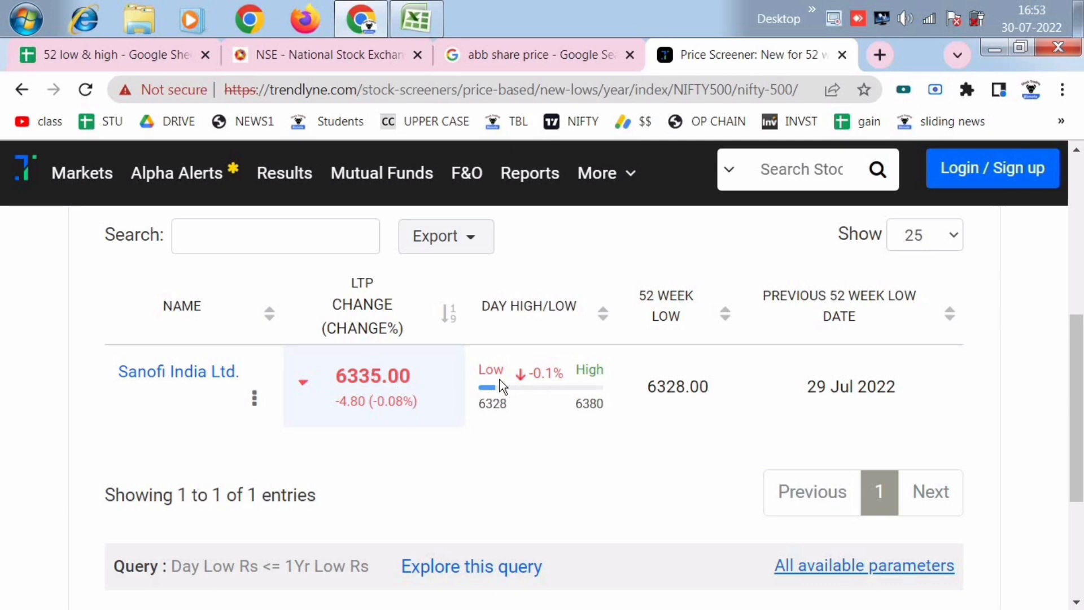
scroll(440, 382, "up", 2)
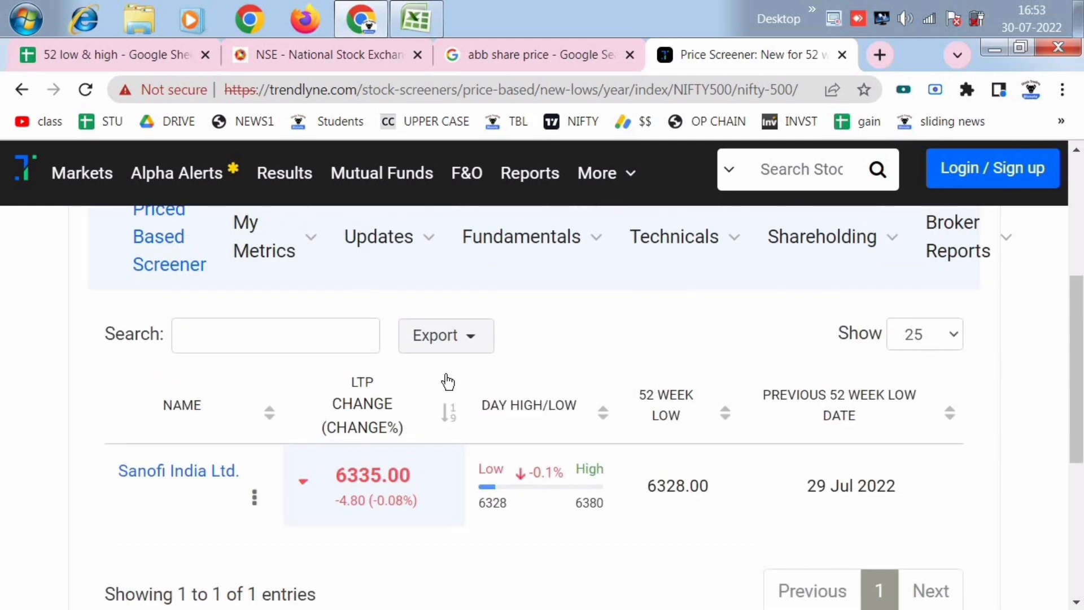
scroll(396, 372, "up", 2)
scroll(396, 371, "down", 4)
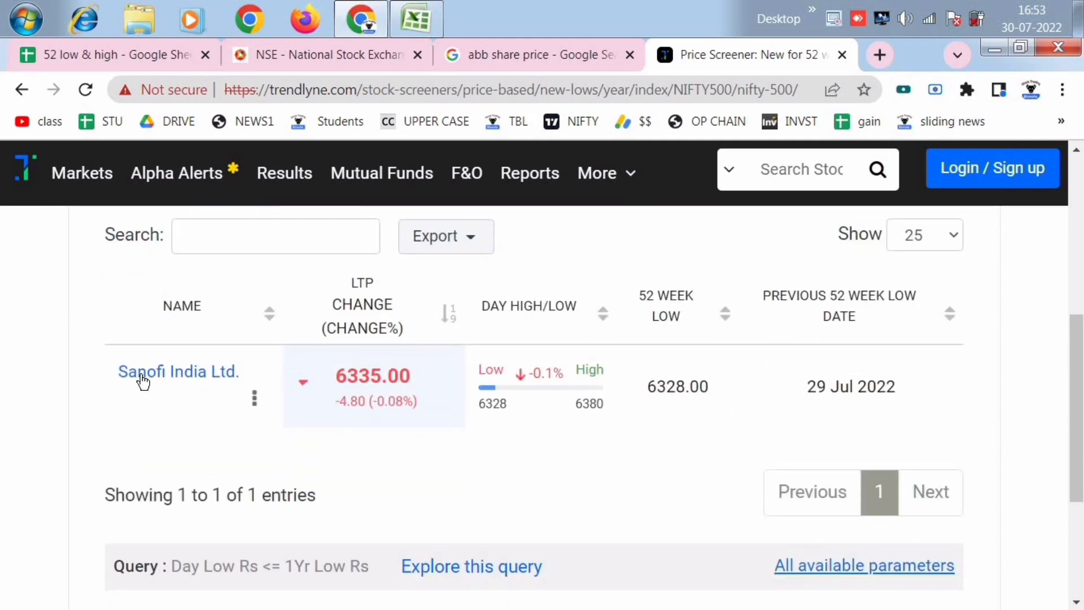
scroll(266, 399, "down", 2)
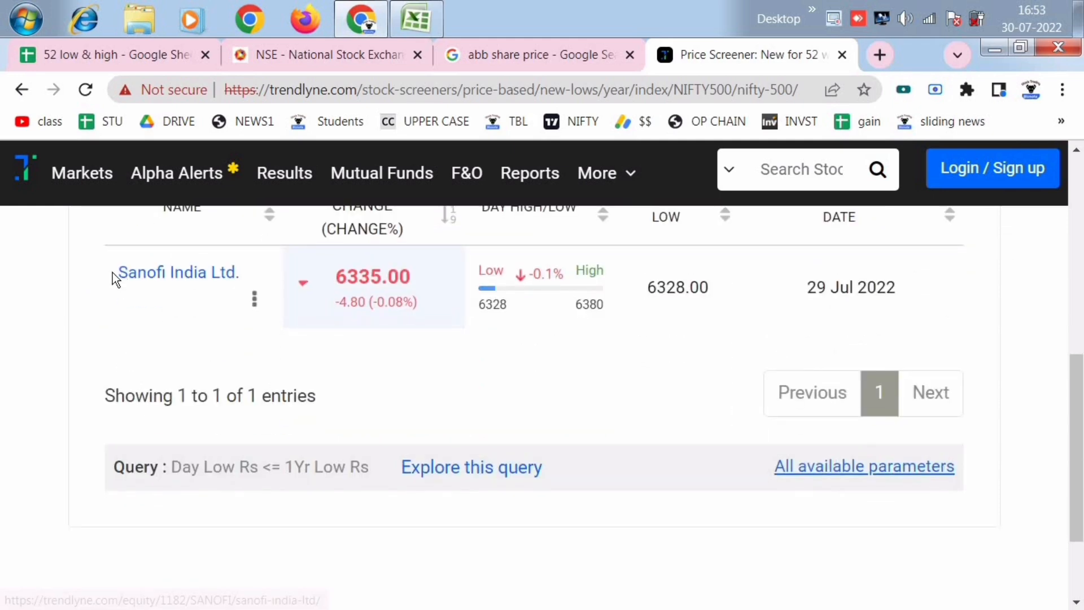
- Copy the company name Sanofi India Ltd from the screener and search Google for "Sanofi India Ltd price"
left_click_drag(114, 273, 236, 286)
key("ctrl+c")
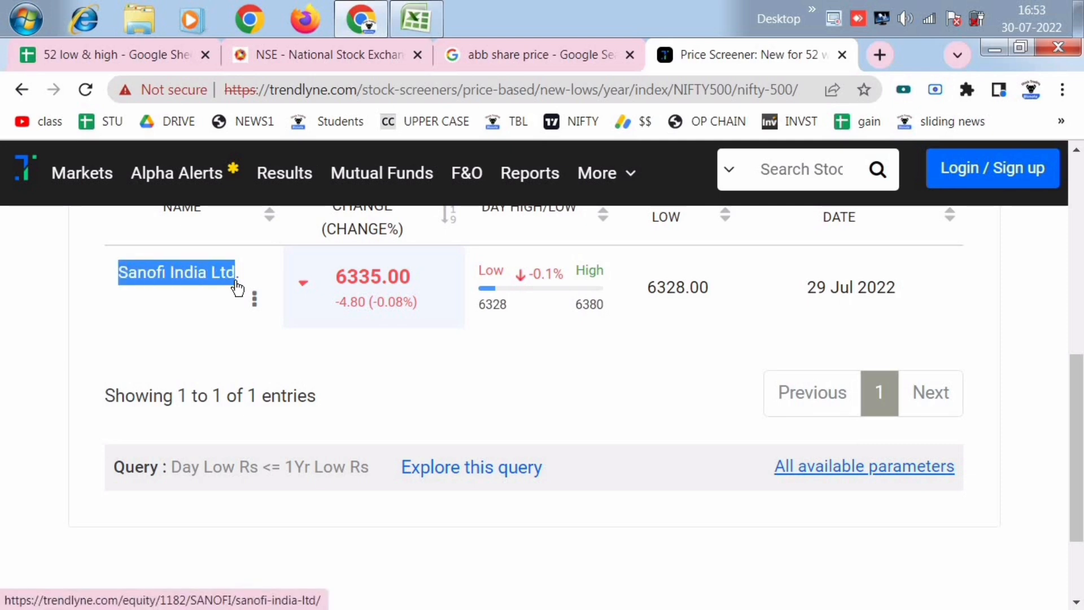
left_click(516, 55)
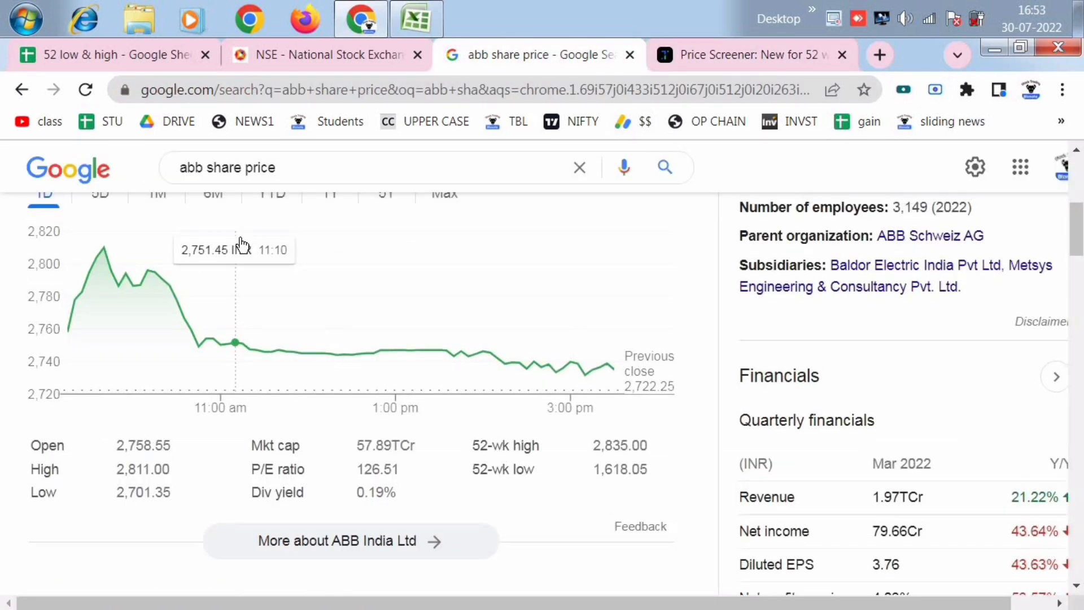
scroll(241, 244, "up", 8)
left_click_drag(244, 188, 104, 179)
key("ctrl+v")
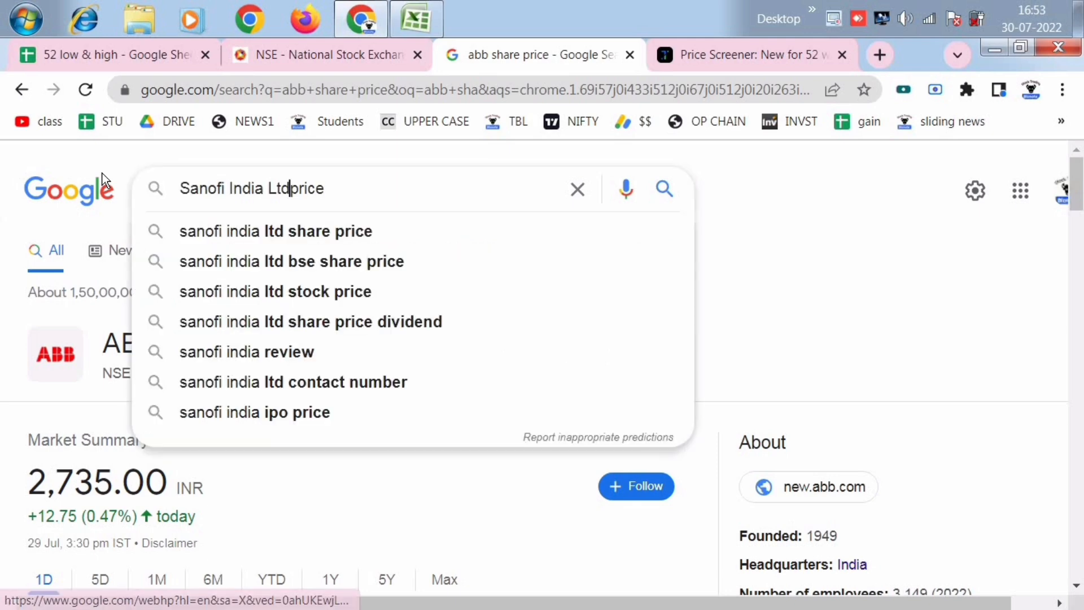
key("Return")
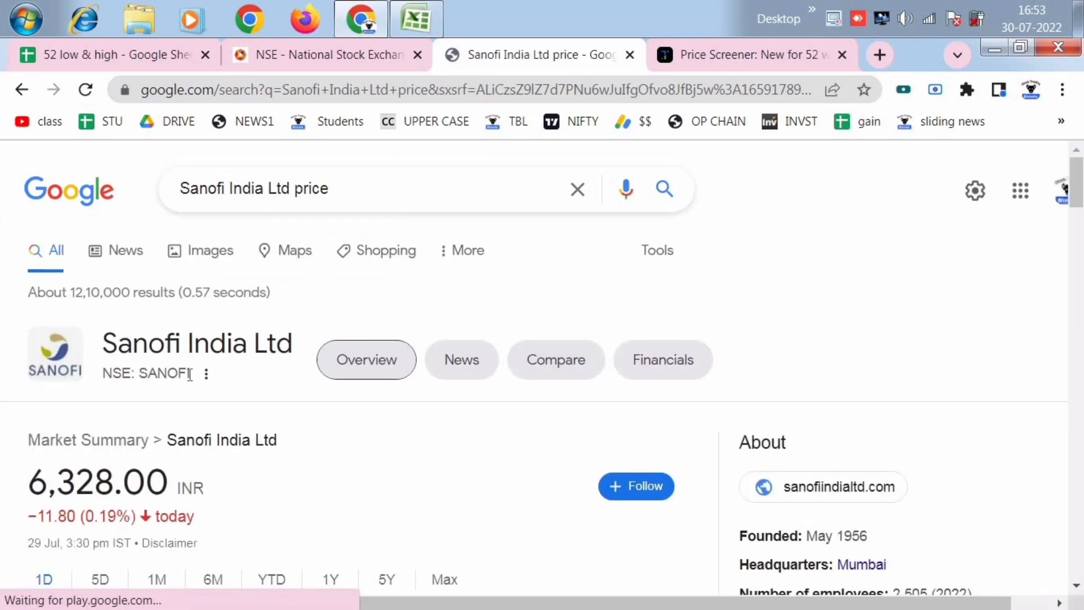
- Copy the NSE ticker from the Sanofi search result and paste it over the stock in A3 of the 52 low & high sheet
left_click_drag(189, 373, 145, 373)
key("ctrl+c")
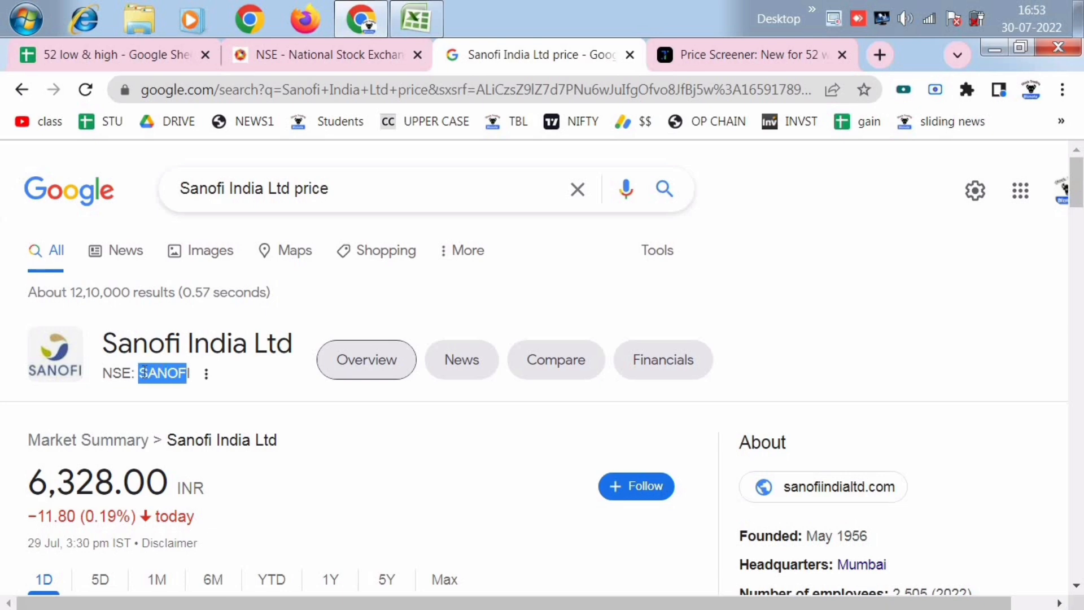
left_click(100, 57)
left_click(104, 350)
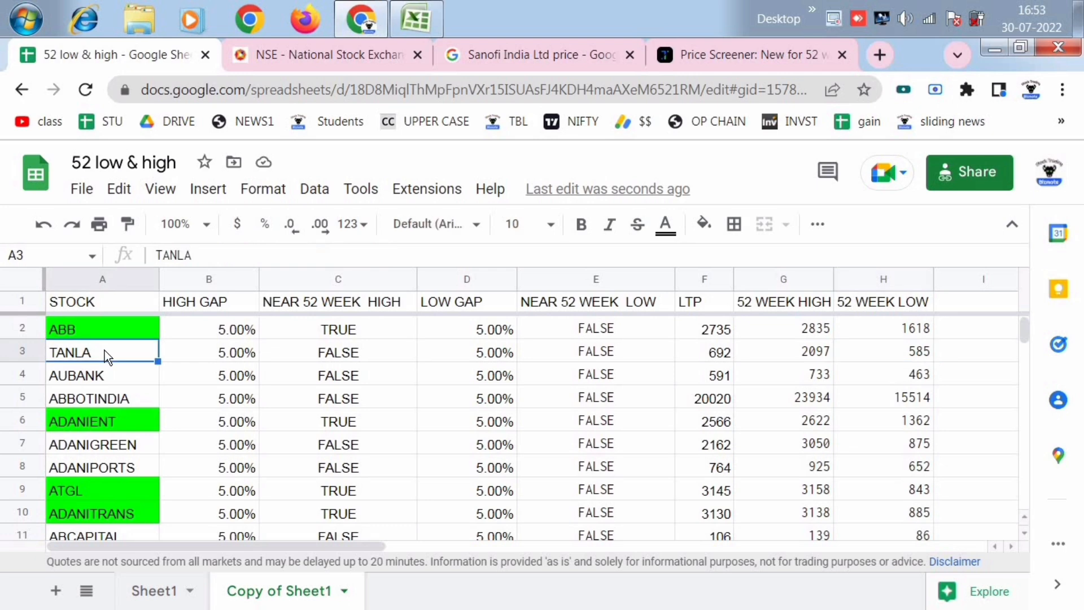
key("ctrl+v")
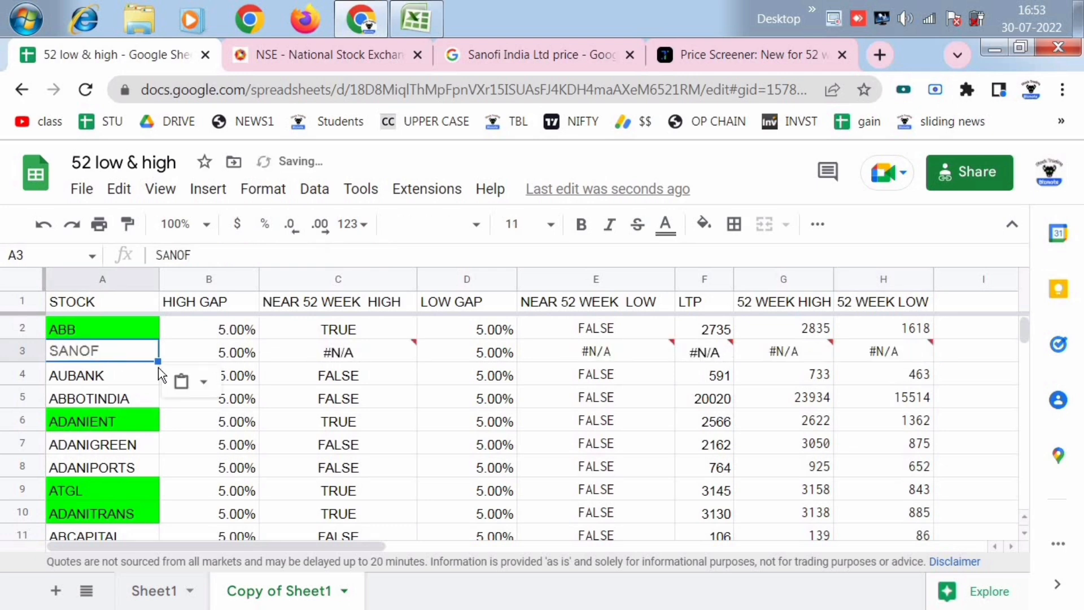
- Recheck the ticker in the Google result, correct A3 to SANOFI, and inspect its near-52-week-low flag in E3
left_click(513, 67)
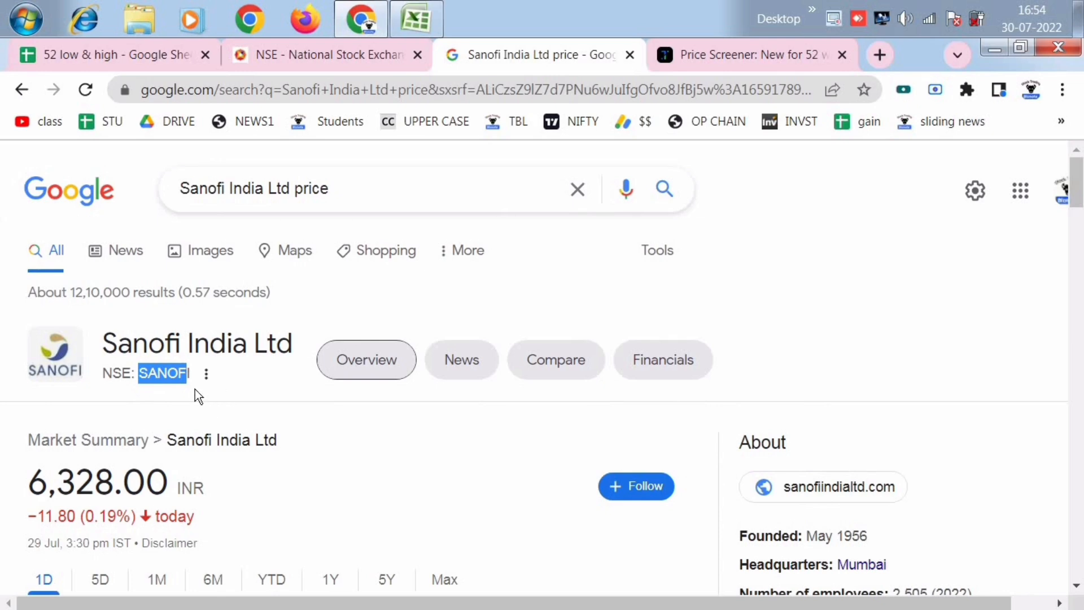
left_click(137, 57)
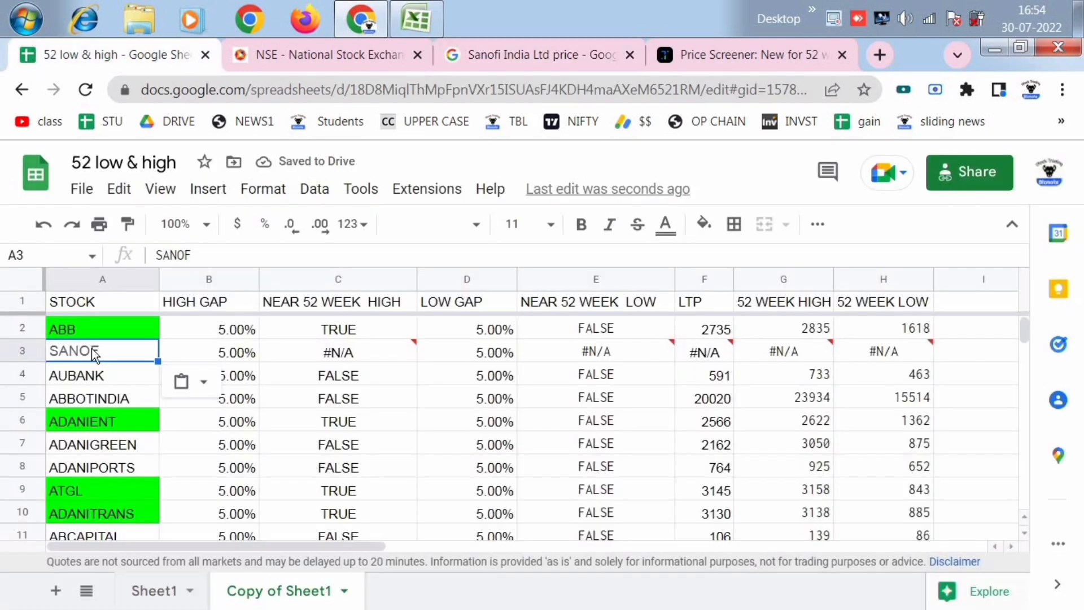
double_click(119, 353)
type("I")
key("Return")
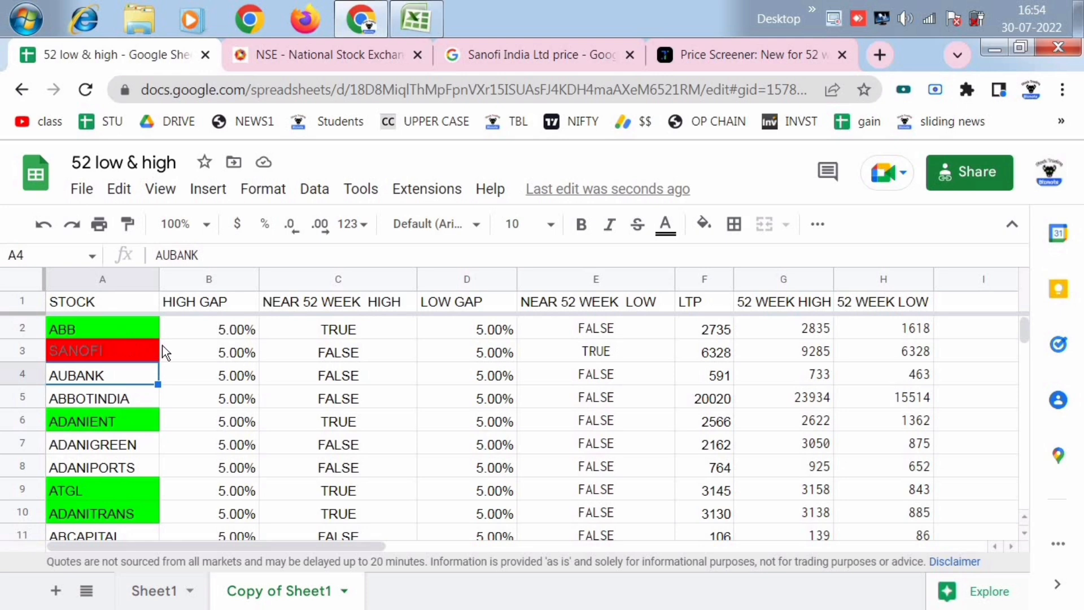
left_click(615, 350)
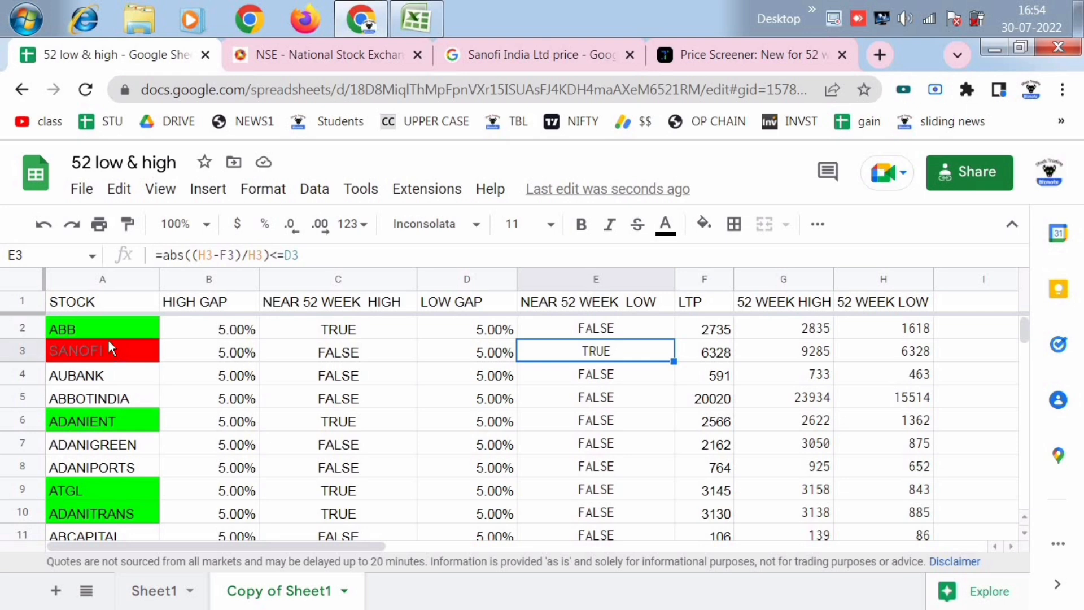
- Undo the test replacements in A3 back to the original stock, ACC
key("ctrl+z")
key("ctrl+z")
key("ctrl+z")
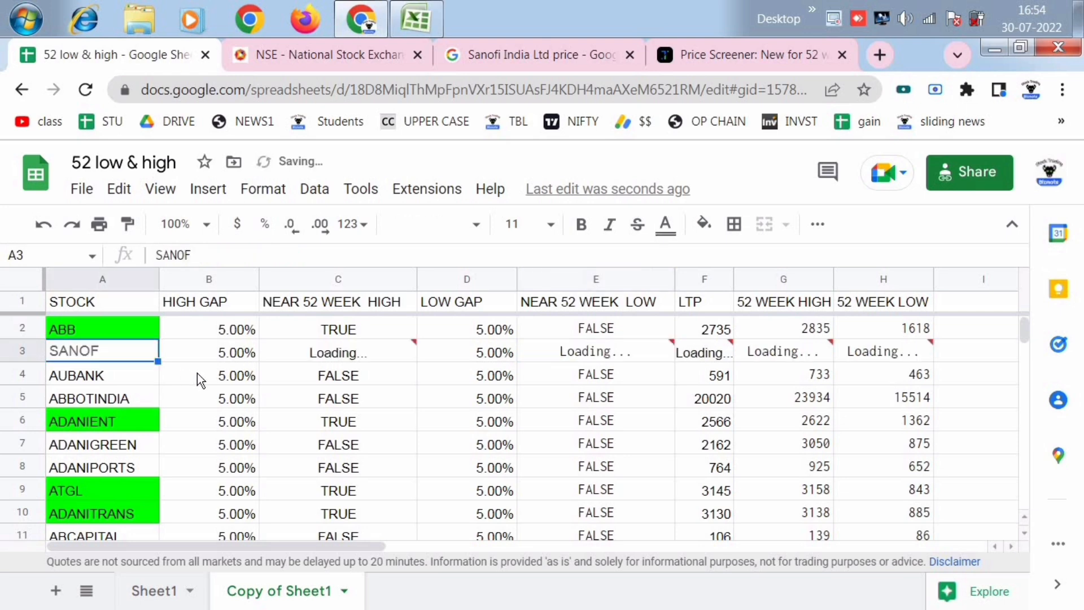
key("ctrl+z")
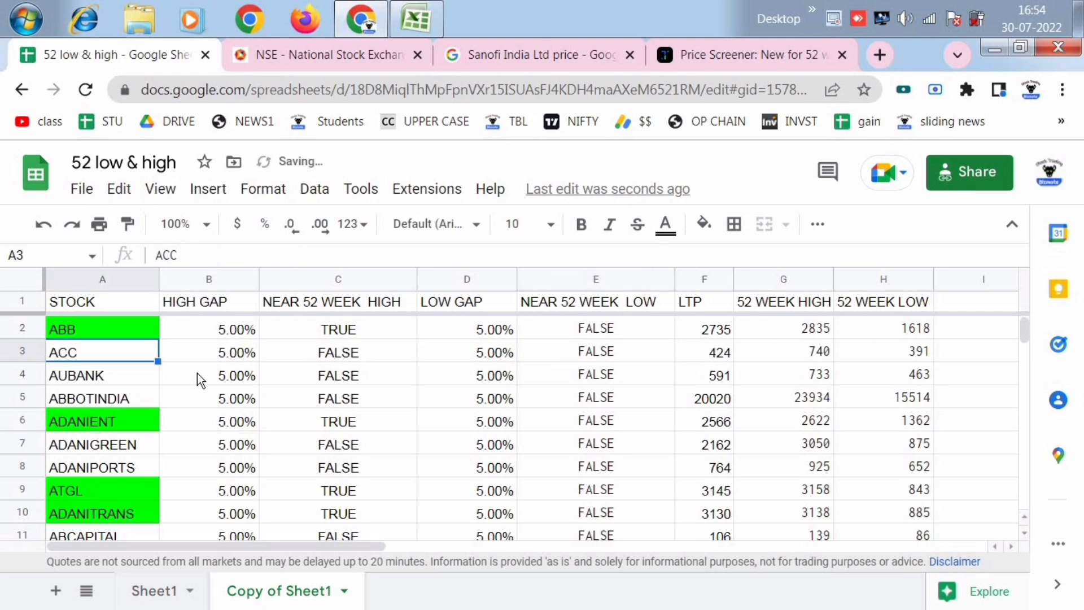
- Select the stock names from A4 to A201 and look through the highlighted entries across the list
left_click(212, 405)
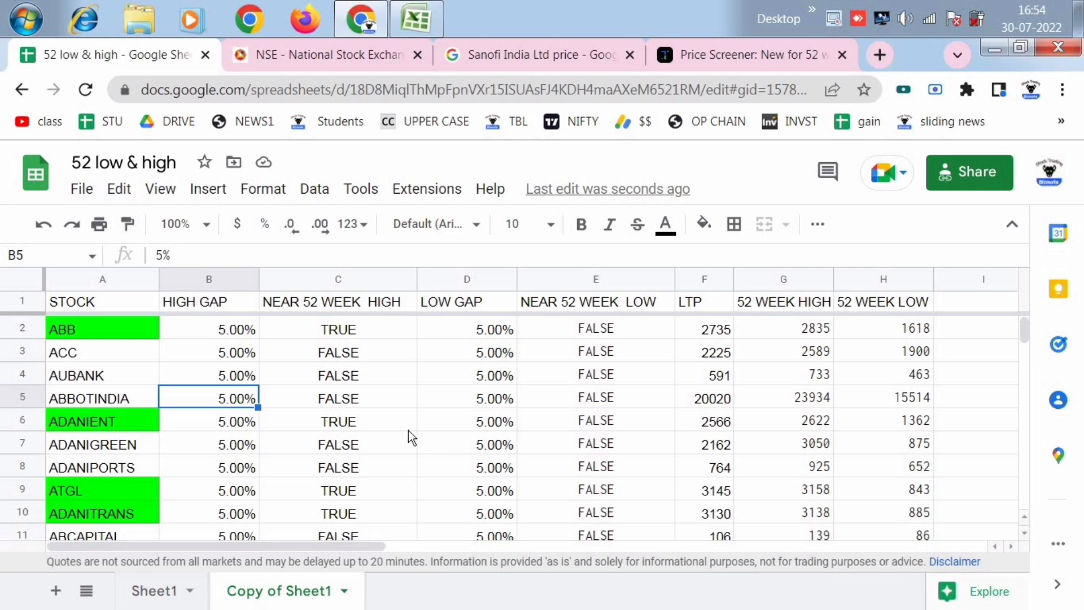
left_click(120, 368)
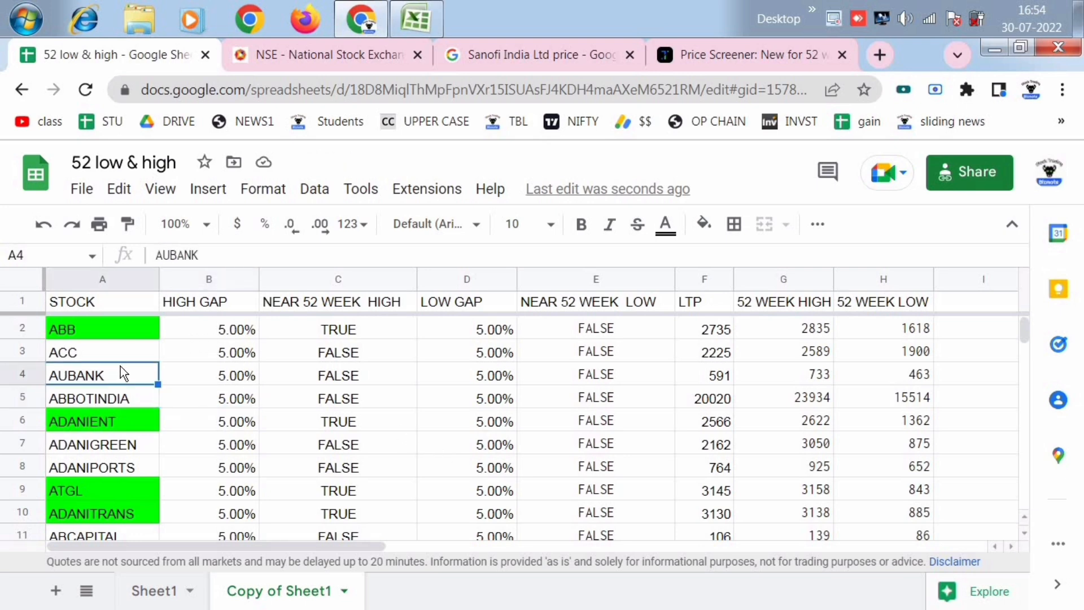
key("ctrl+shift+Down")
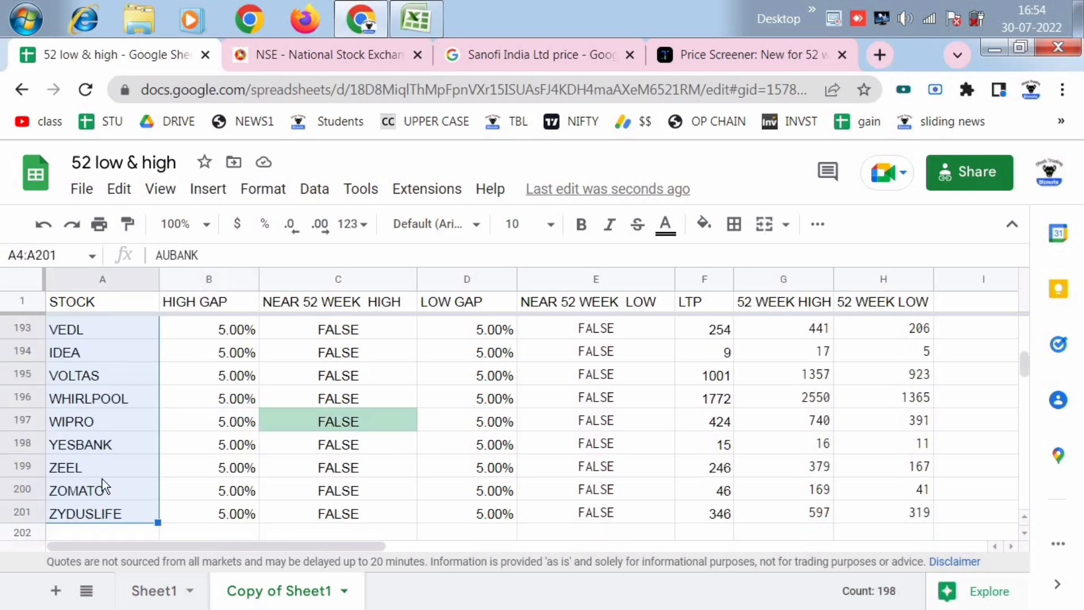
scroll(103, 478, "up", 20)
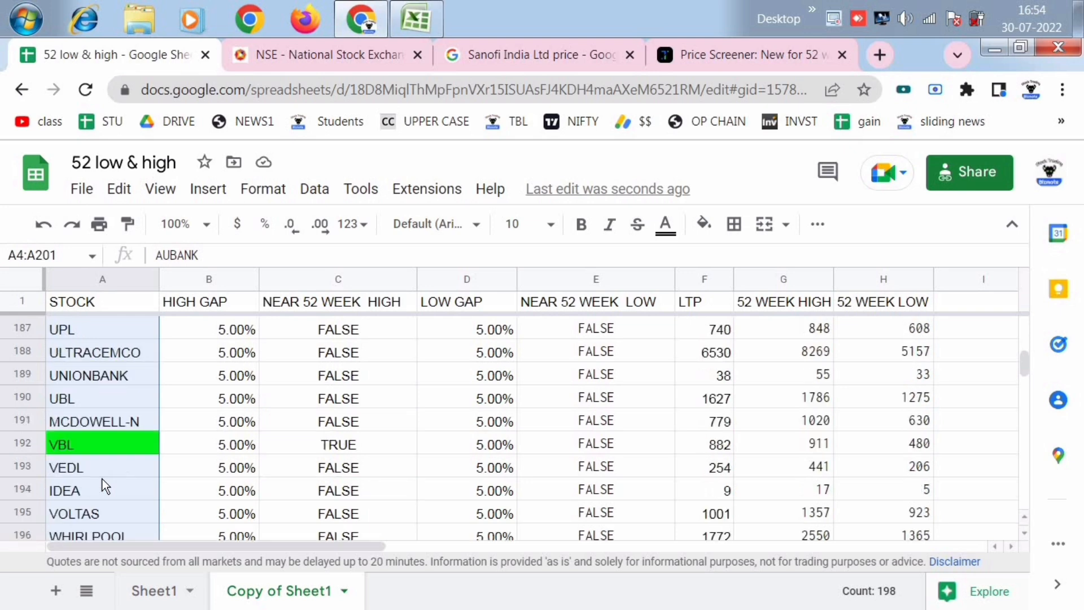
scroll(103, 478, "up", 20)
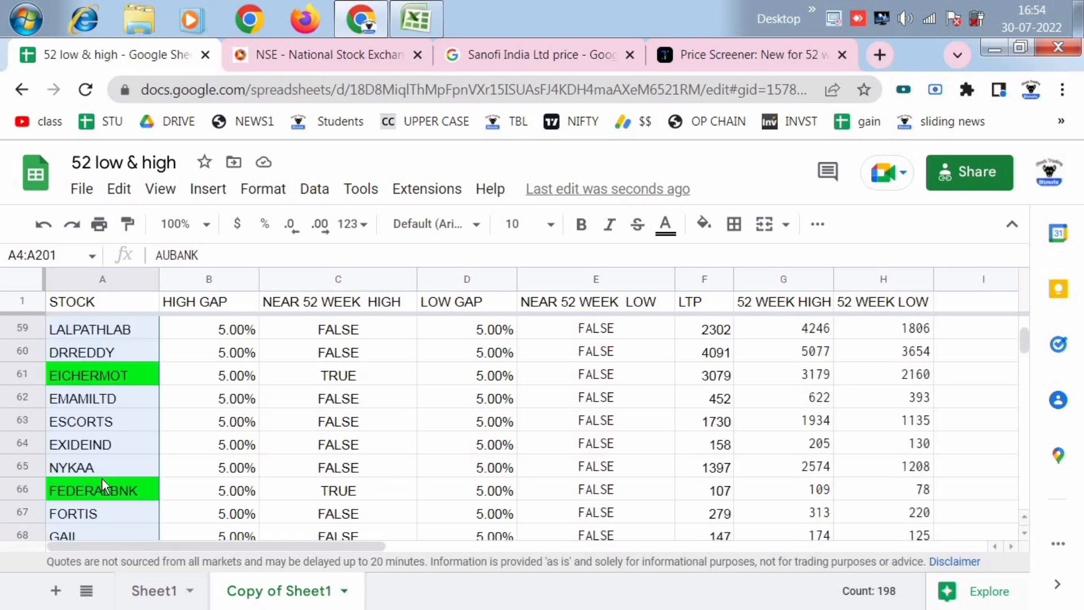
scroll(102, 479, "up", 3)
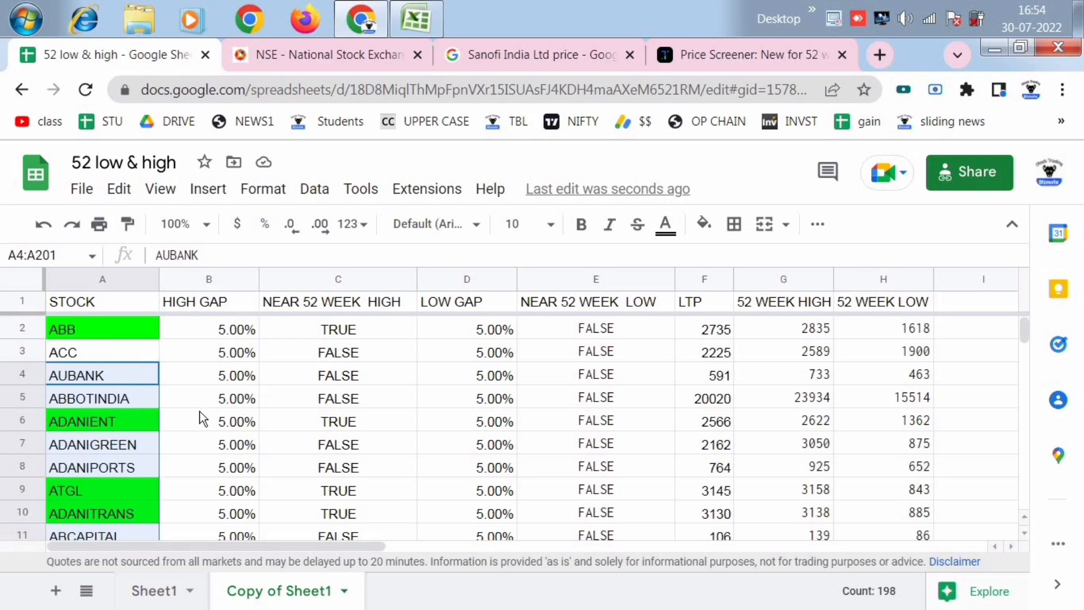
left_click(239, 375)
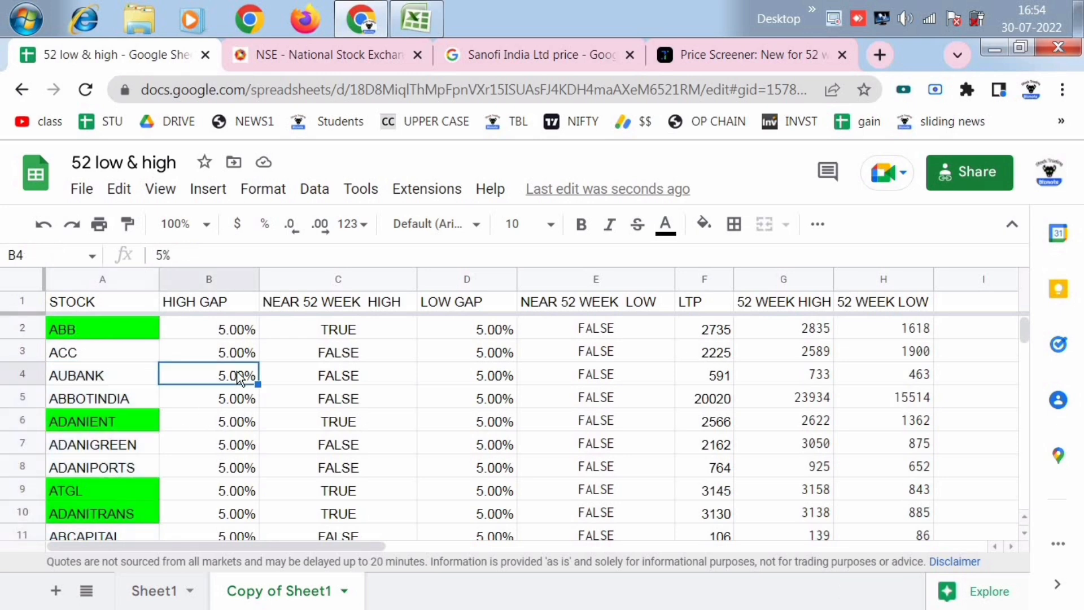
- Examine the red and green highlighted stocks down the list, including APLLTD, BIOCON and GLAND, against their near-high and near-low flags
scroll(126, 379, "down", 2)
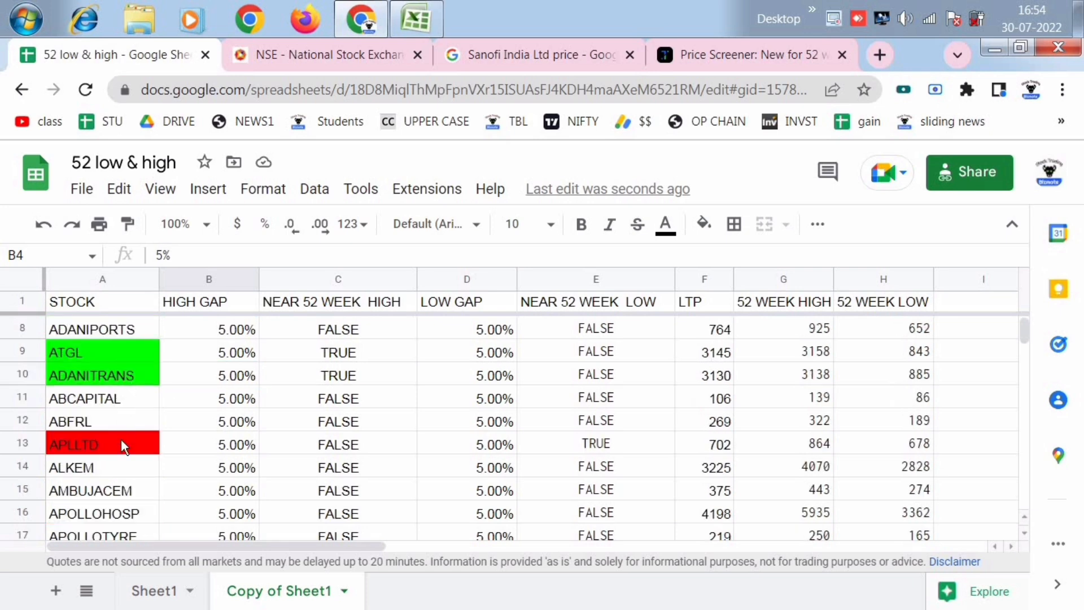
left_click(120, 439)
scroll(120, 428, "down", 2)
scroll(120, 428, "down", 7)
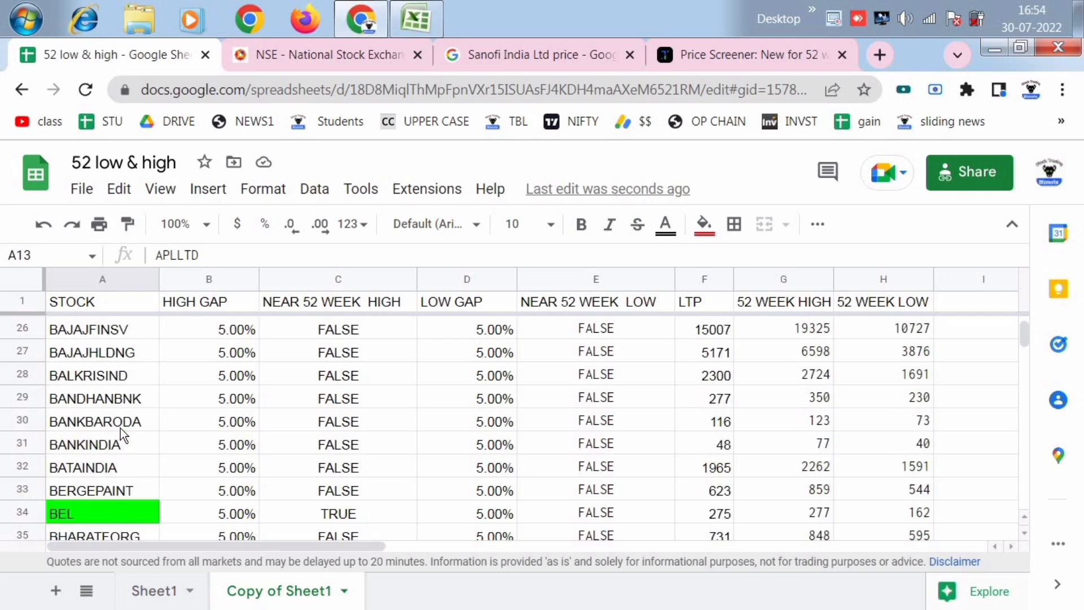
left_click(102, 398)
scroll(123, 402, "down", 8)
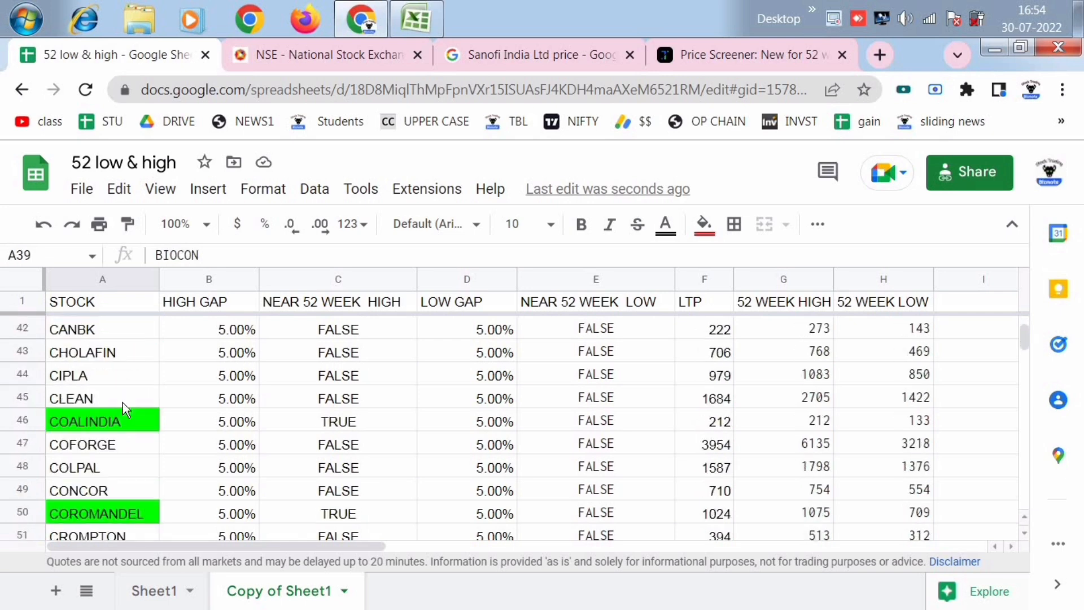
scroll(123, 403, "down", 2)
left_click(110, 377)
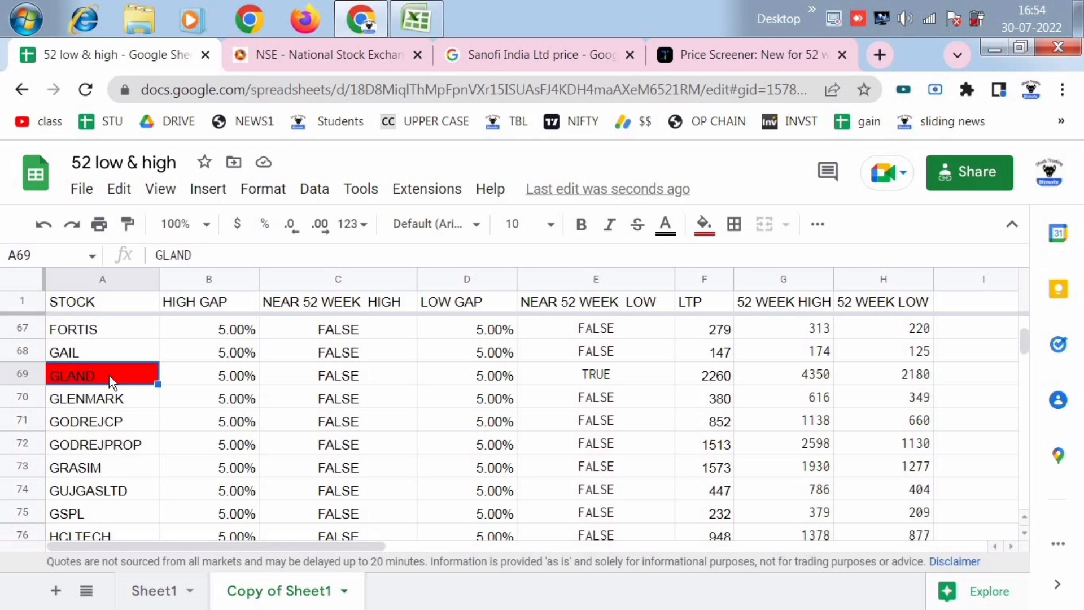
scroll(110, 377, "down", 4)
scroll(113, 447, "up", 3)
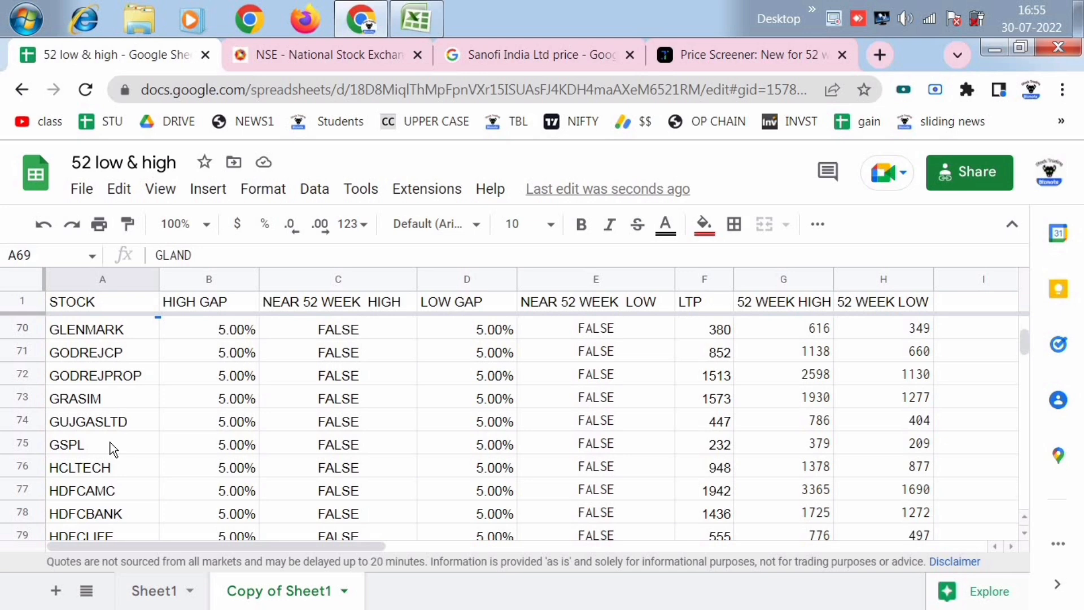
scroll(110, 443, "up", 15)
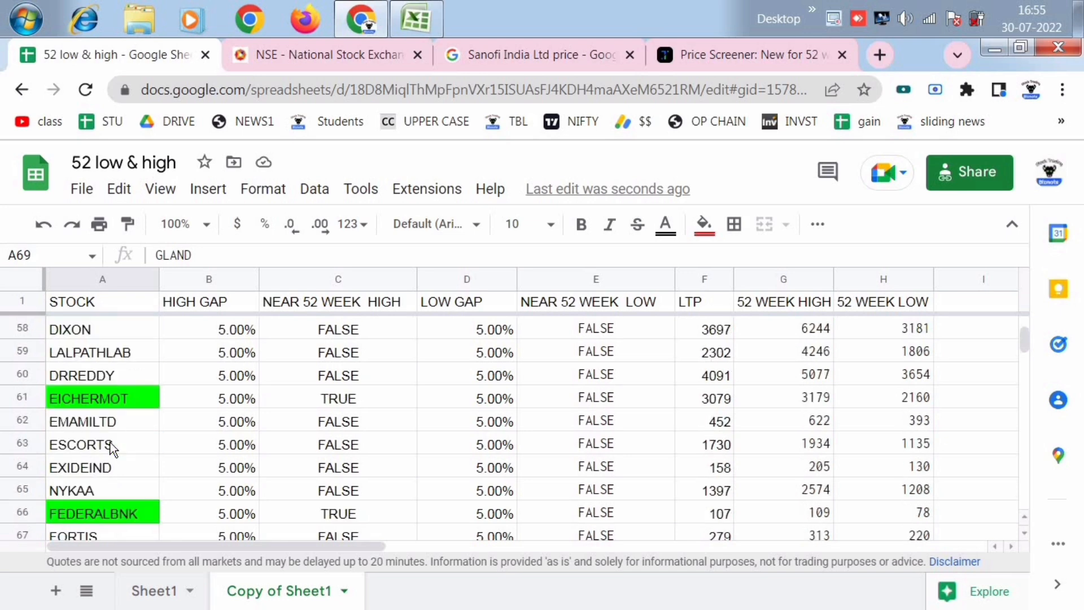
scroll(110, 443, "up", 7)
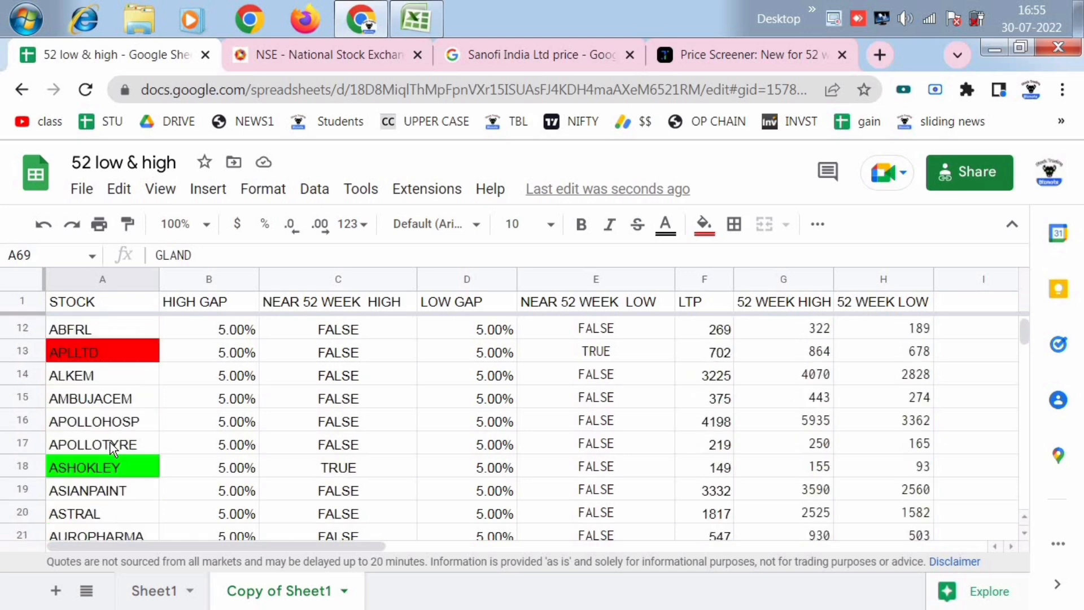